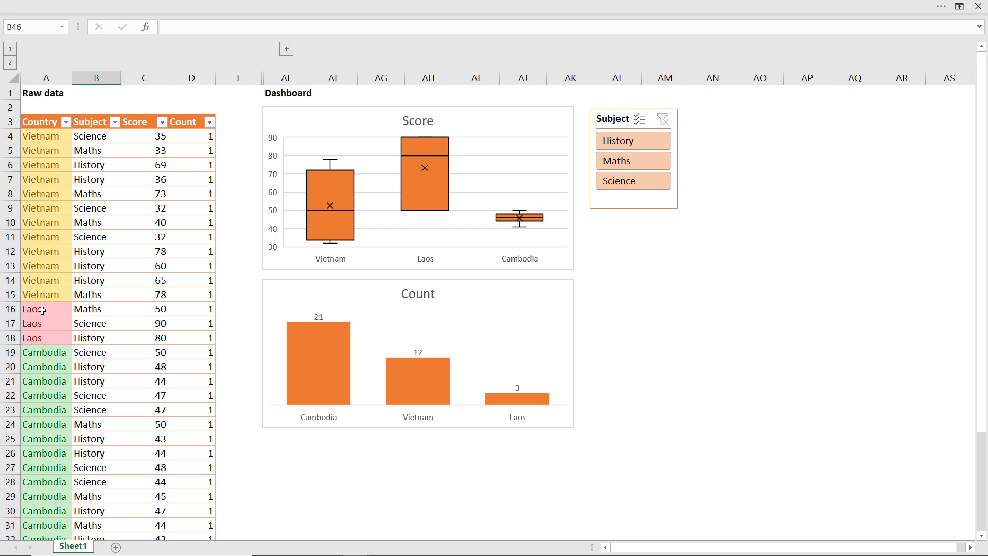
Highlight the Laos rows and select the Score and Count charts to reveal their source data.
{"action": "left_click_drag", "start_coordinate": [45, 308], "coordinate": [192, 331]}
{"action": "left_click", "coordinate": [283, 115]}
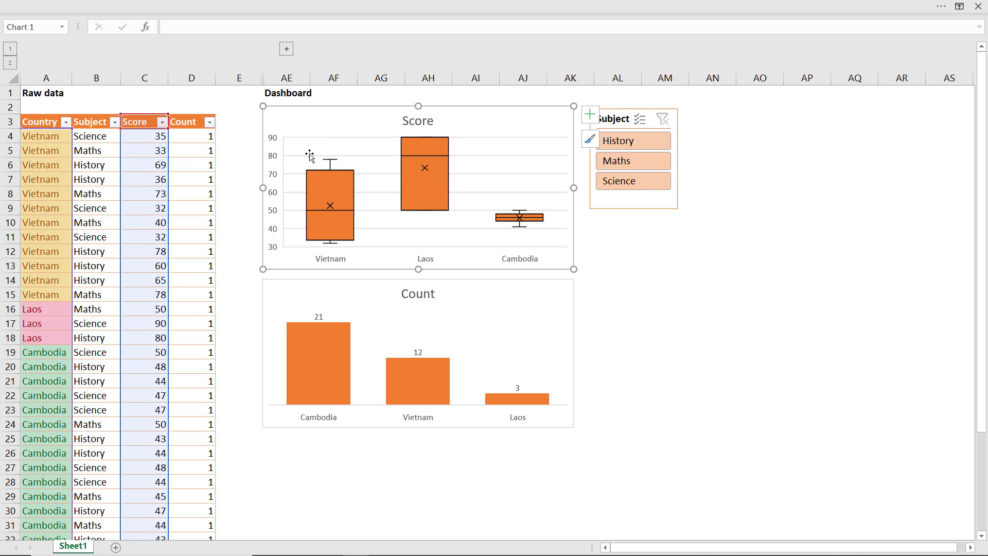
{"action": "left_click", "coordinate": [326, 287]}
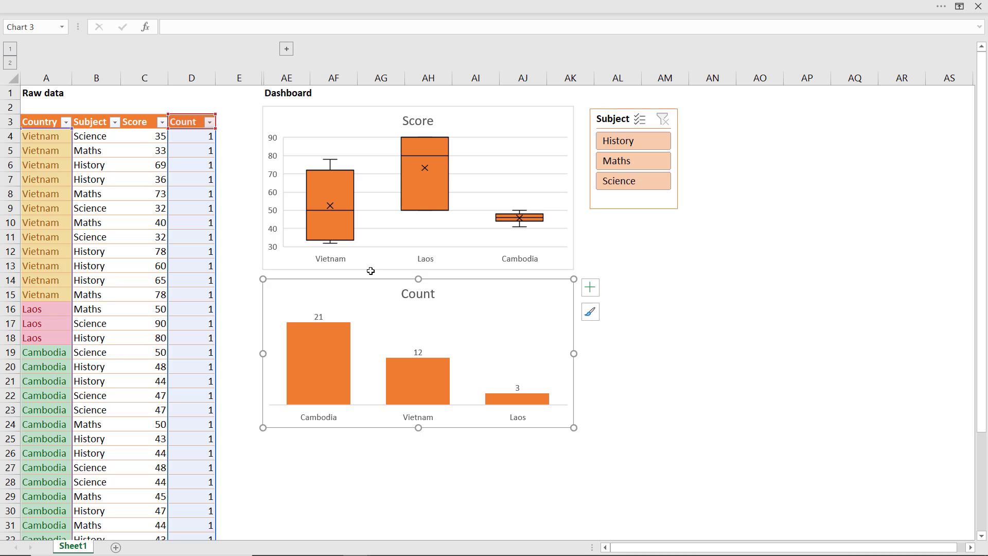
{"action": "left_click", "coordinate": [587, 222]}
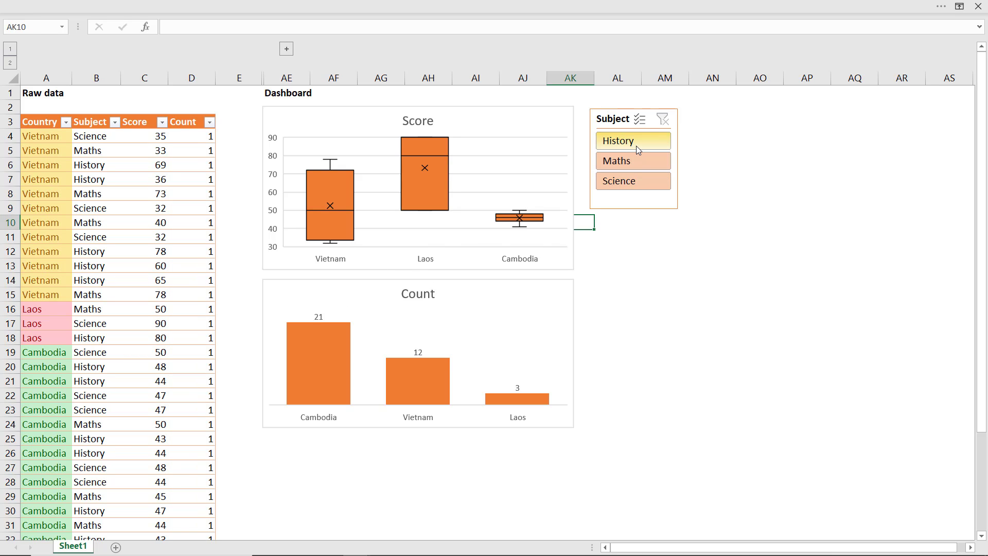
Filter the dashboard to History, Science, Maths and History again, then clear the subject filter.
{"action": "left_click", "coordinate": [636, 145]}
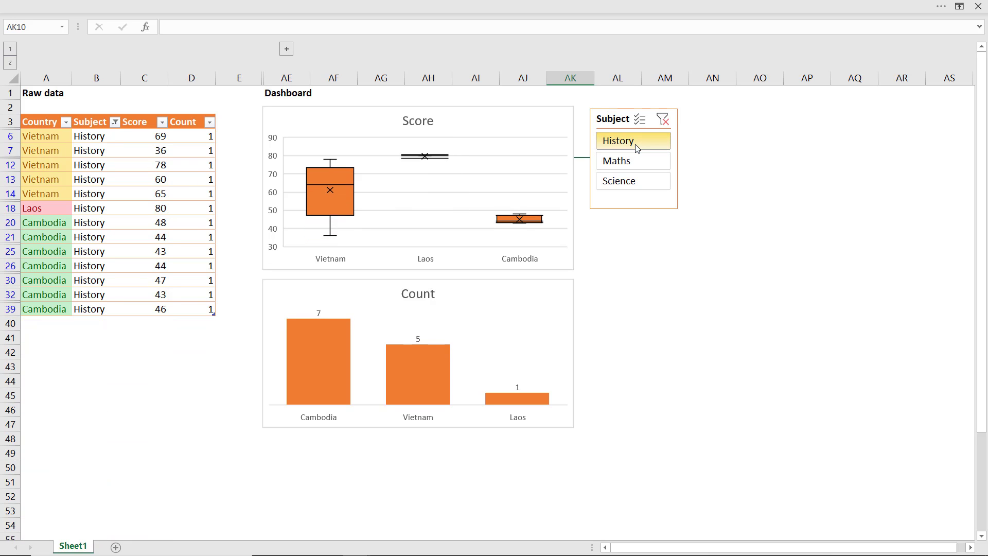
{"action": "left_click", "coordinate": [641, 179]}
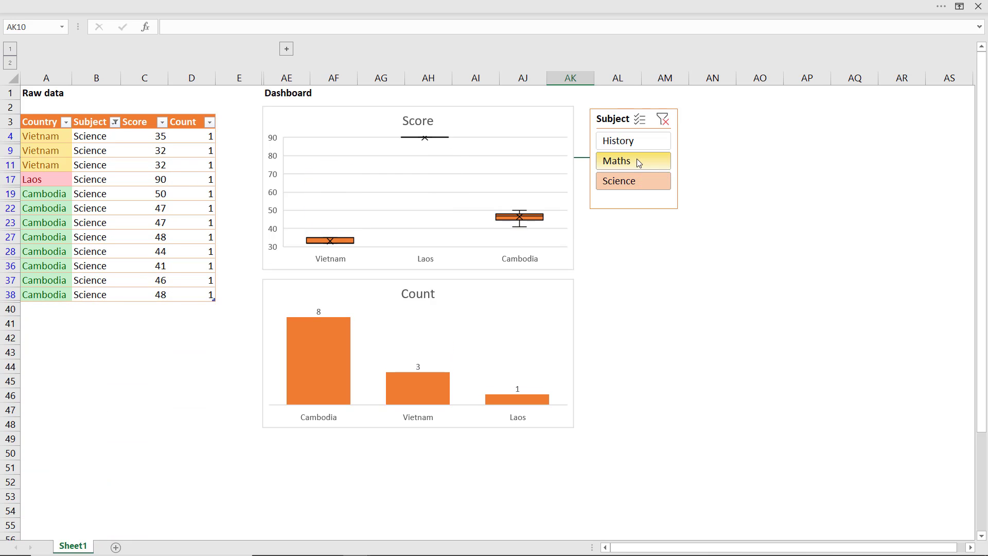
{"action": "left_click", "coordinate": [636, 160]}
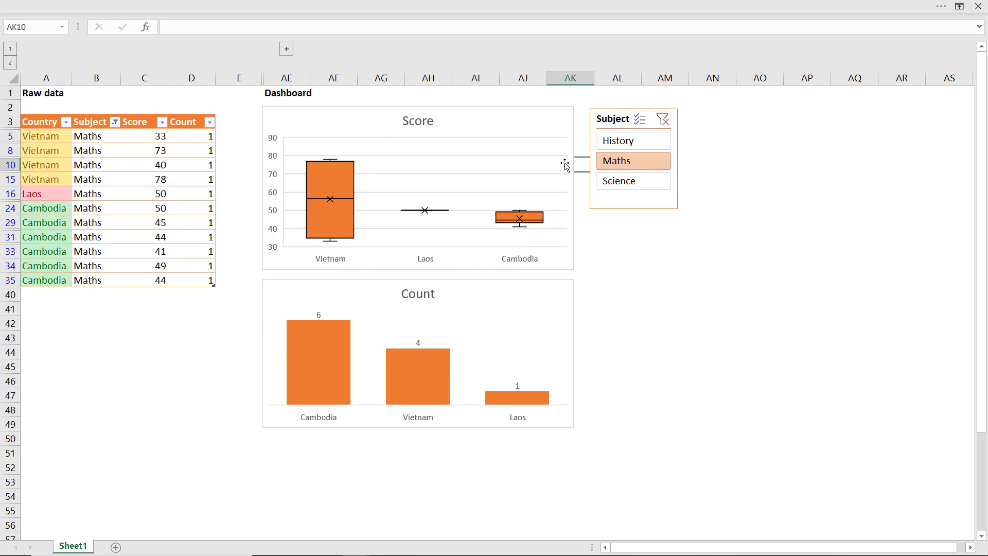
{"action": "left_click", "coordinate": [632, 140]}
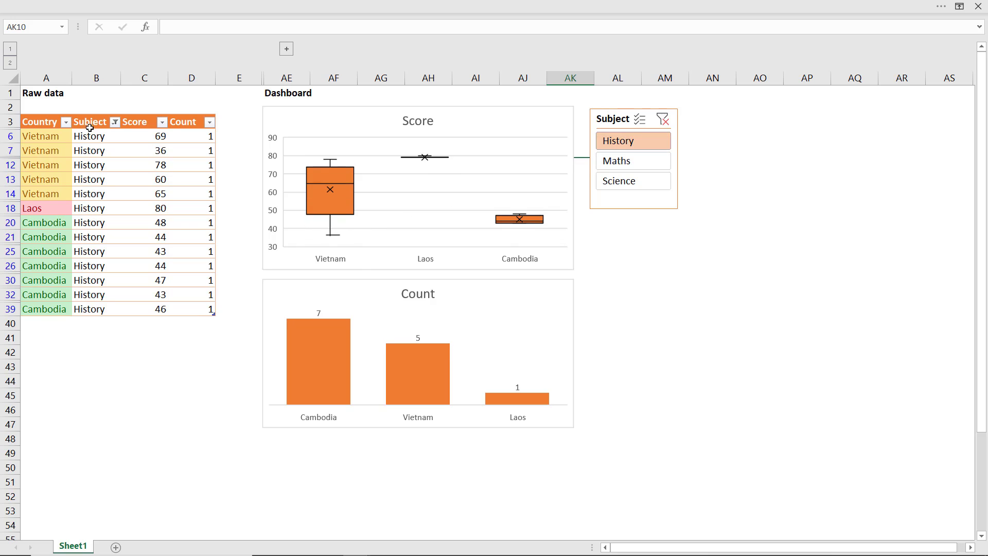
{"action": "left_click", "coordinate": [661, 122]}
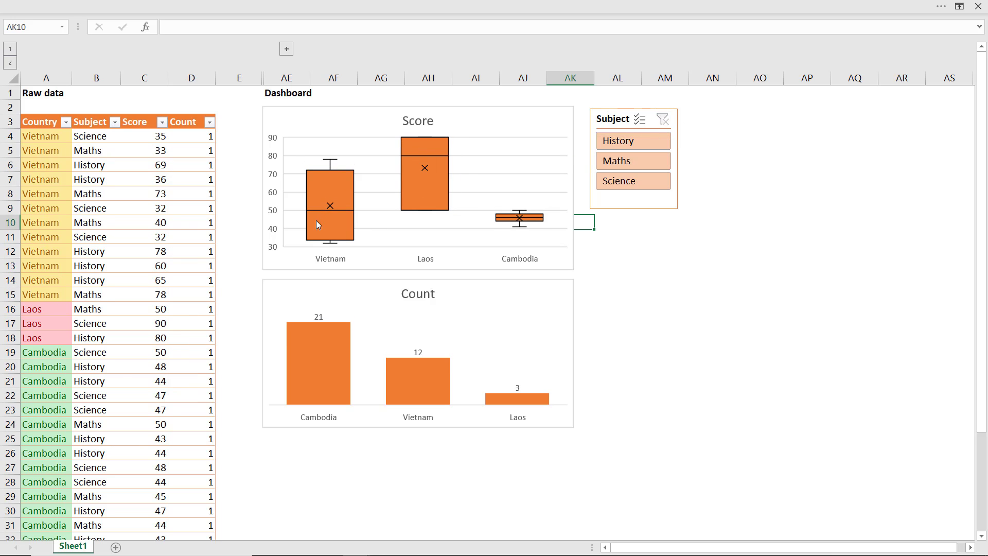
{"action": "left_click", "coordinate": [87, 364]}
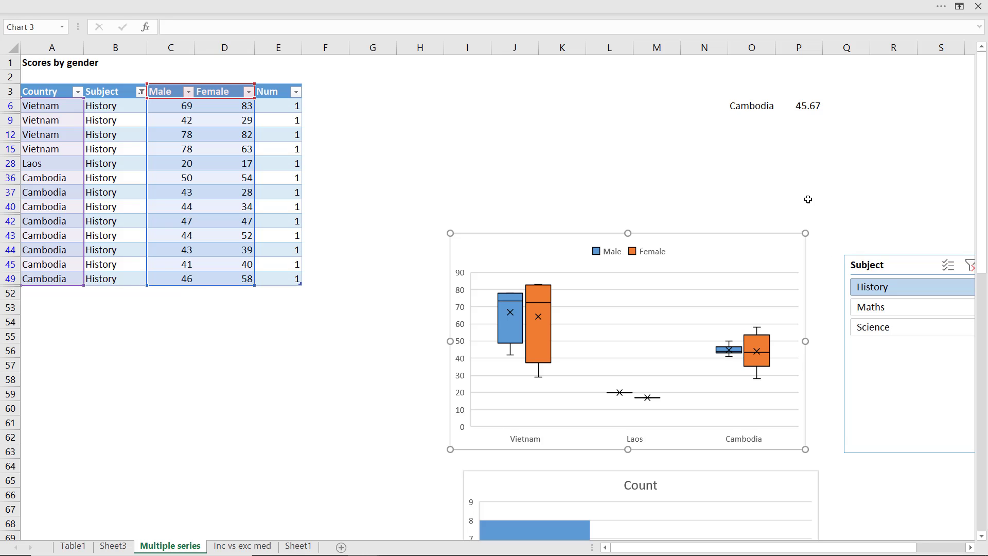
Clear the Subject slicer on the Multiple series sheet and read the box and whisker values.
{"action": "left_click", "coordinate": [805, 204]}
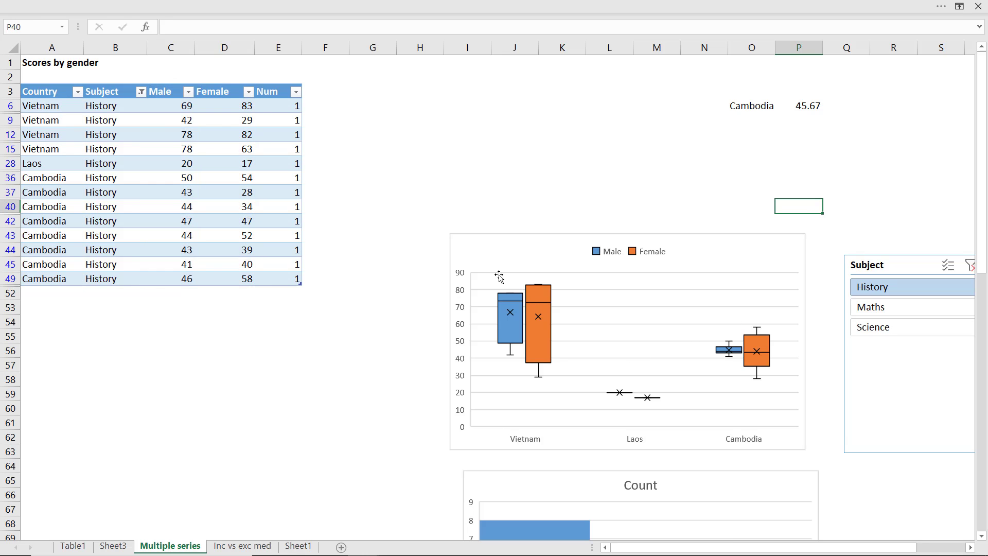
{"action": "left_click", "coordinate": [967, 267]}
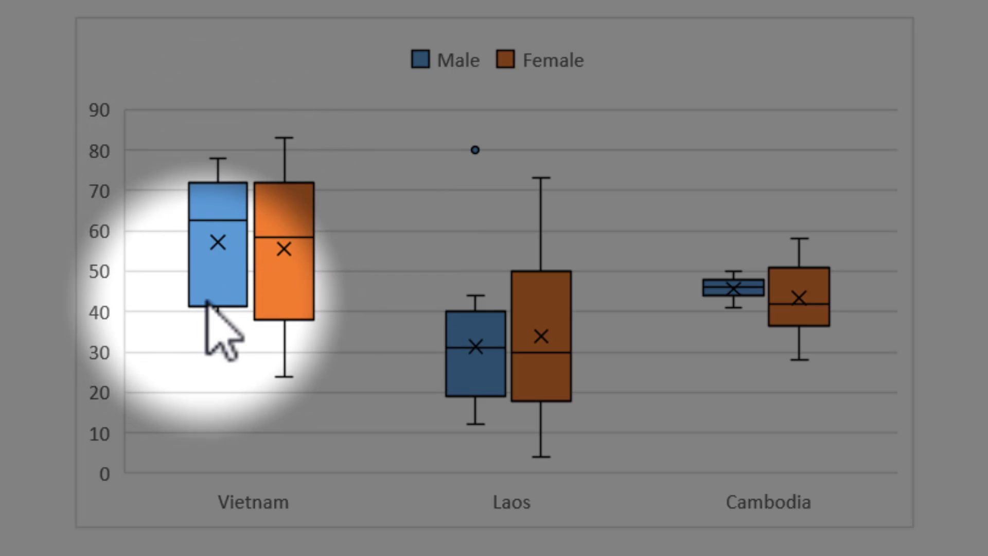
{"action": "mouse_move", "coordinate": [212, 309]}
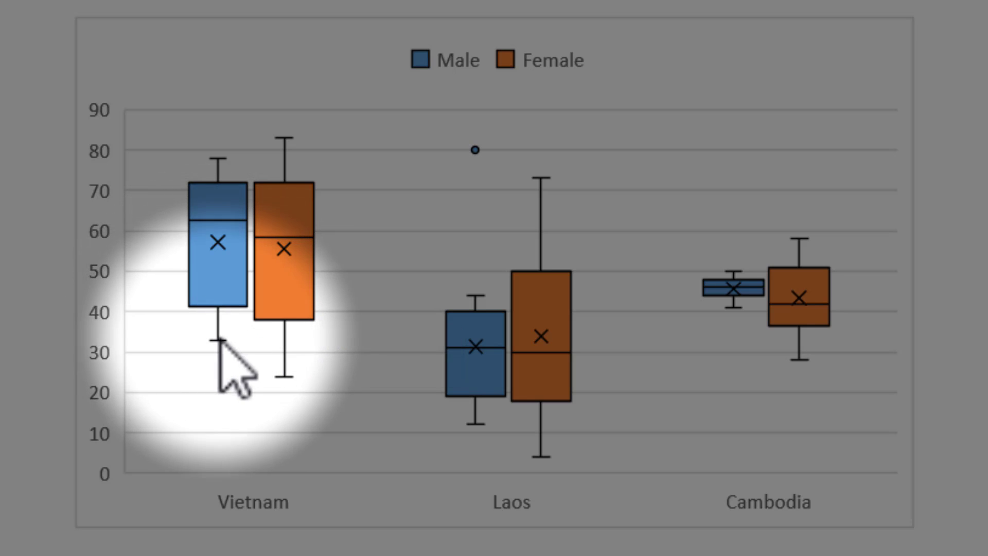
{"action": "mouse_move", "coordinate": [222, 341]}
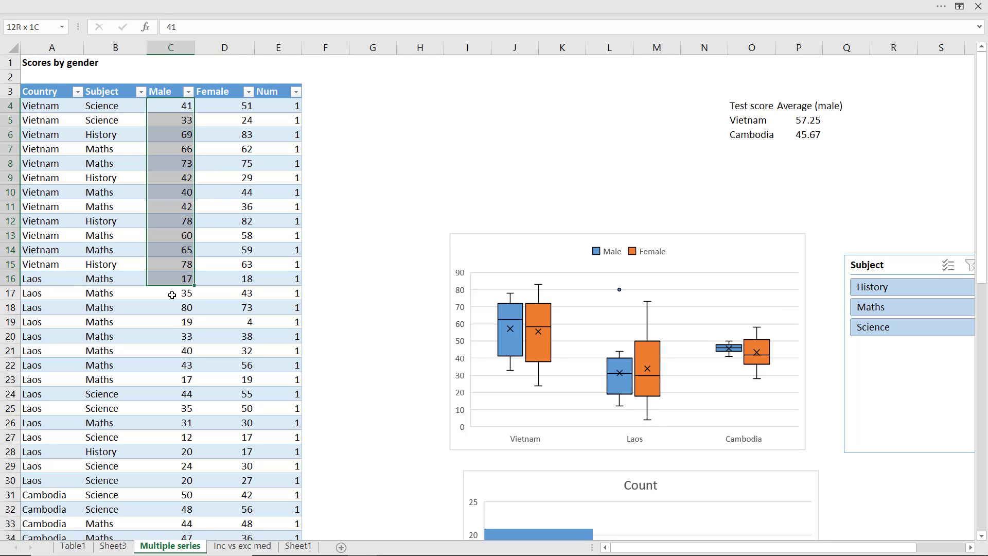
Select the Subject and Male columns B3:C51 and paste them at cell AK6.
{"action": "left_click_drag", "start_coordinate": [172, 309], "coordinate": [177, 521]}
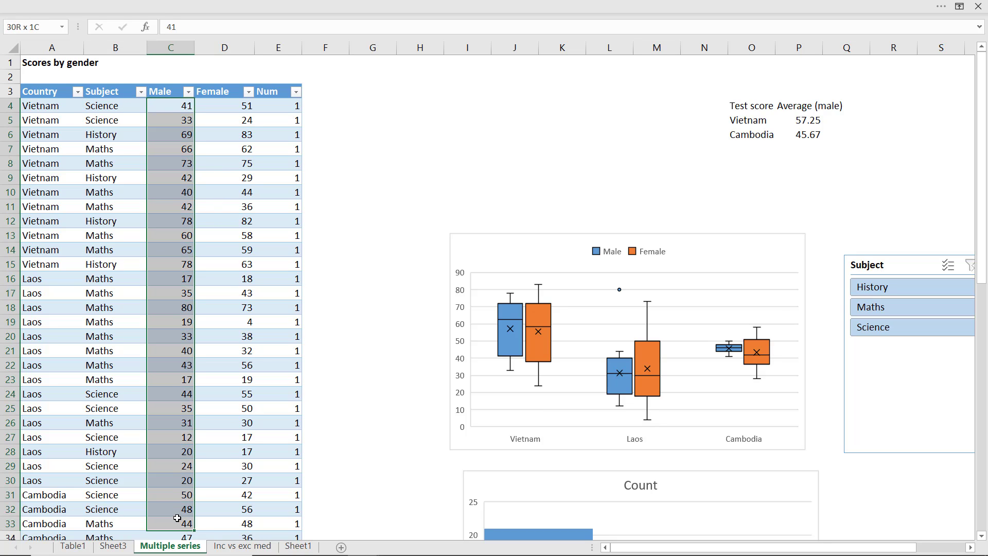
{"action": "left_click", "coordinate": [171, 104]}
{"action": "key", "text": "Up"}
{"action": "scroll", "coordinate": [216, 156], "scroll_direction": "down", "scroll_amount": 1}
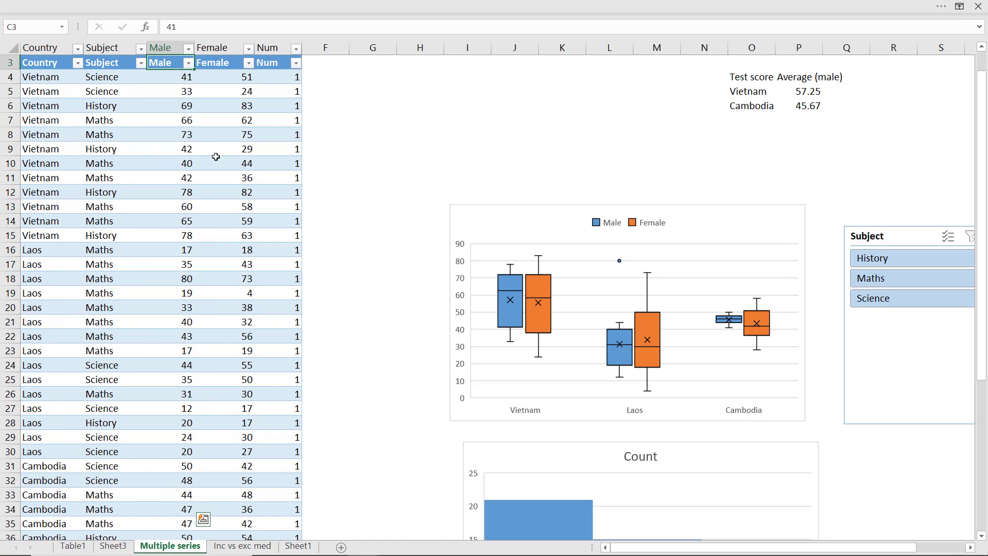
{"action": "scroll", "coordinate": [216, 156], "scroll_direction": "up", "scroll_amount": 1}
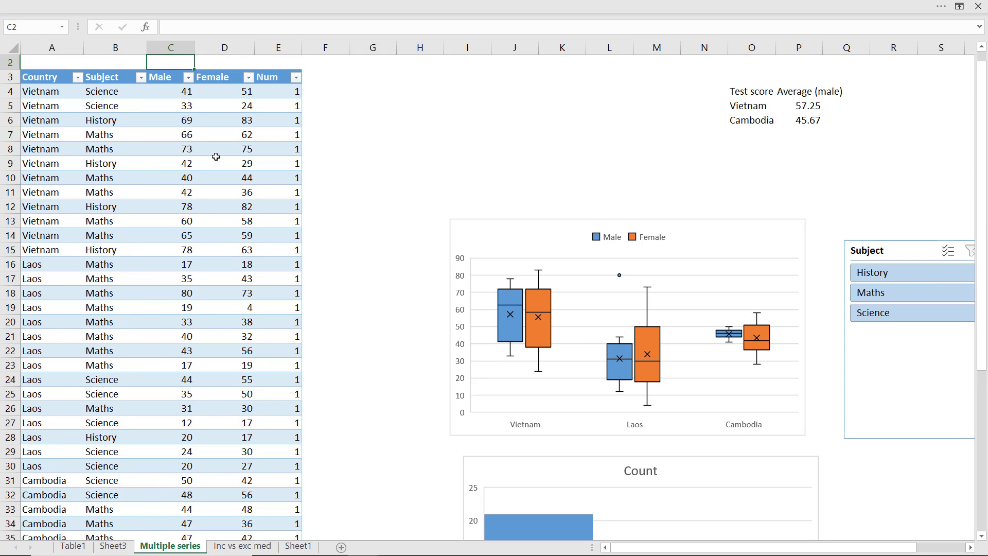
{"action": "key", "text": "Left"}
{"action": "key", "text": "ctrl+shift+Down"}
{"action": "key", "text": "shift+Right"}
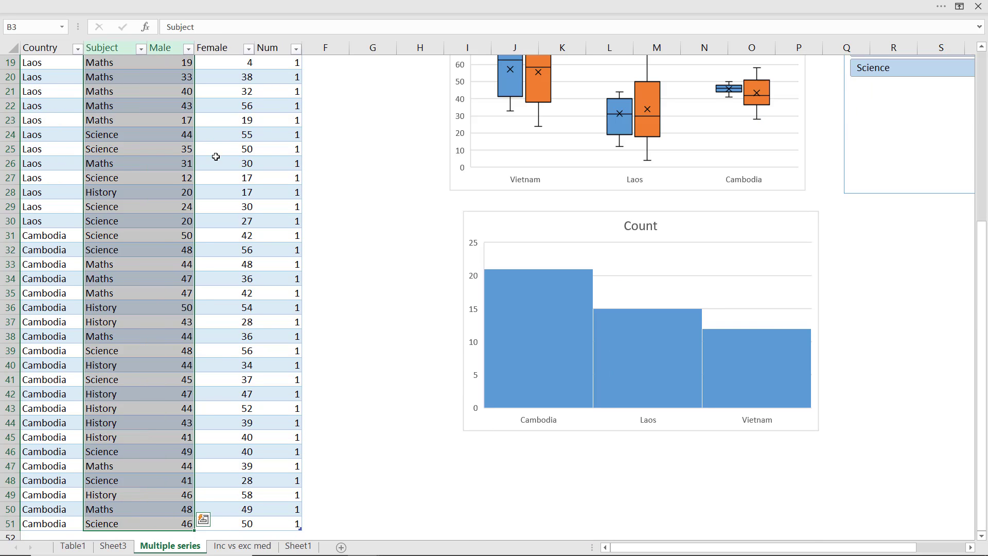
{"action": "key", "text": "Right"}
{"action": "key", "text": "Right"}
{"action": "key", "text": "Right"}
{"action": "key", "text": "Right"}
{"action": "key", "text": "Right"}
{"action": "key", "text": "Right"}
{"action": "key", "text": "Right"}
{"action": "key", "text": "Right"}
{"action": "key", "text": "Right"}
{"action": "key", "text": "Right"}
{"action": "key", "text": "Right"}
{"action": "key", "text": "Right"}
{"action": "key", "text": "Right"}
{"action": "key", "text": "Right"}
{"action": "key", "text": "Right"}
{"action": "key", "text": "Right"}
{"action": "key", "text": "Right"}
{"action": "key", "text": "Right"}
{"action": "key", "text": "Right"}
{"action": "key", "text": "Right"}
{"action": "key", "text": "Right"}
{"action": "key", "text": "Right"}
{"action": "key", "text": "Right"}
{"action": "key", "text": "Right"}
{"action": "key", "text": "Right"}
{"action": "key", "text": "Right"}
{"action": "key", "text": "Right"}
{"action": "key", "text": "Right"}
{"action": "key", "text": "Right"}
{"action": "key", "text": "Right"}
{"action": "key", "text": "Right"}
{"action": "key", "text": "Right"}
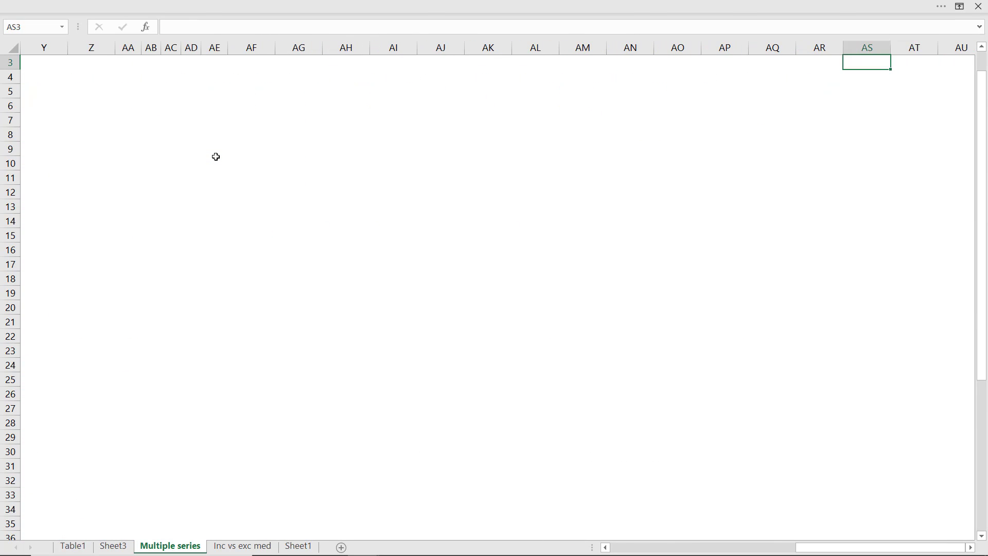
{"action": "key", "text": "Left"}
{"action": "key", "text": "Left"}
{"action": "key", "text": "Left"}
{"action": "key", "text": "Left"}
{"action": "key", "text": "Left"}
{"action": "key", "text": "Left"}
{"action": "key", "text": "Left"}
{"action": "key", "text": "Left"}
{"action": "key", "text": "Down"}
{"action": "key", "text": "Down"}
{"action": "key", "text": "Down"}
{"action": "key", "text": "ctrl+v"}
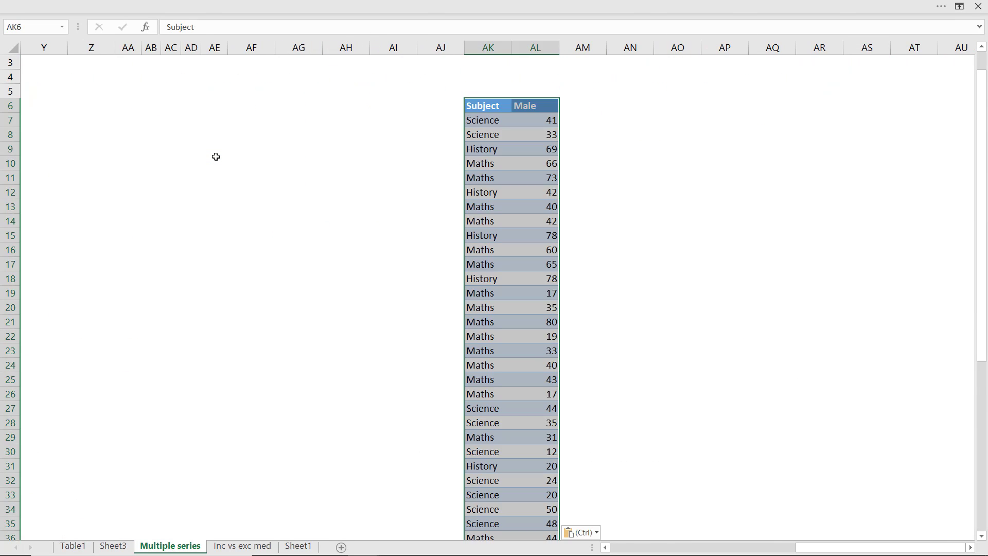
Check the pasted table down to its last Male score, then select the whole AK6:AL54 table.
{"action": "key", "text": "Down"}
{"action": "key", "text": "Up"}
{"action": "key", "text": "Right"}
{"action": "key", "text": "Down"}
{"action": "key", "text": "Down"}
{"action": "key", "text": "Down"}
{"action": "key", "text": "Down"}
{"action": "key", "text": "ctrl+Down"}
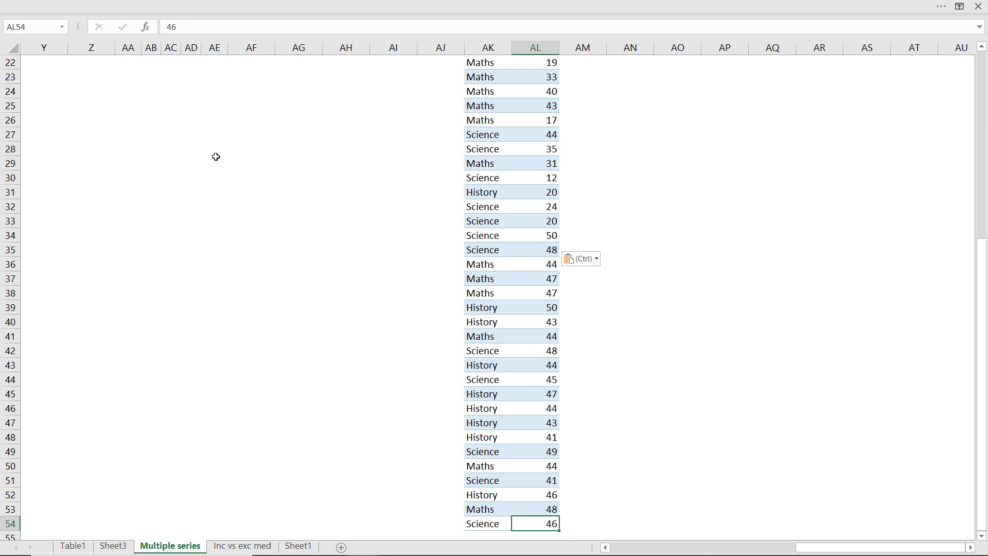
{"action": "key", "text": "Left"}
{"action": "key", "text": "ctrl+Up"}
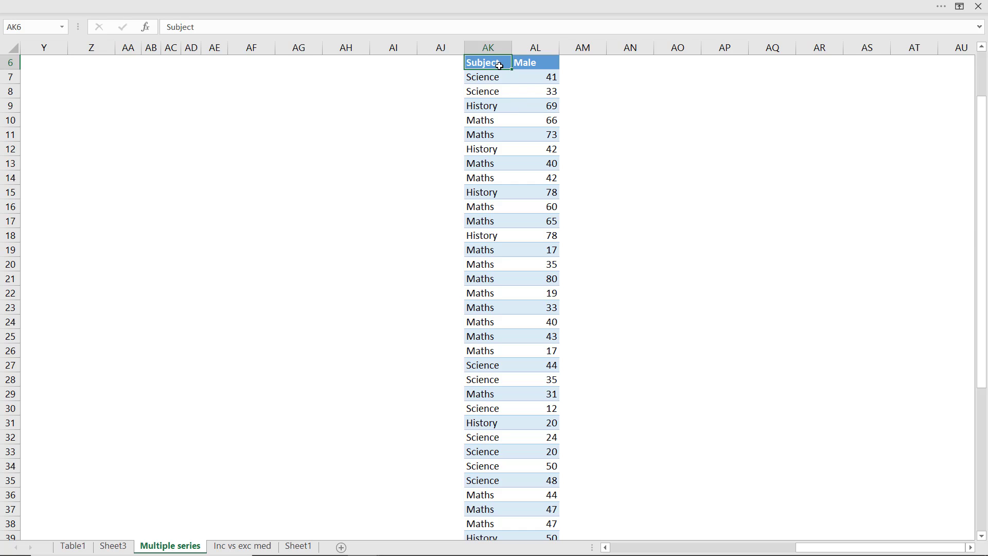
{"action": "key", "text": "ctrl+shift+Down"}
{"action": "scroll", "coordinate": [497, 64], "scroll_direction": "up", "scroll_amount": 7}
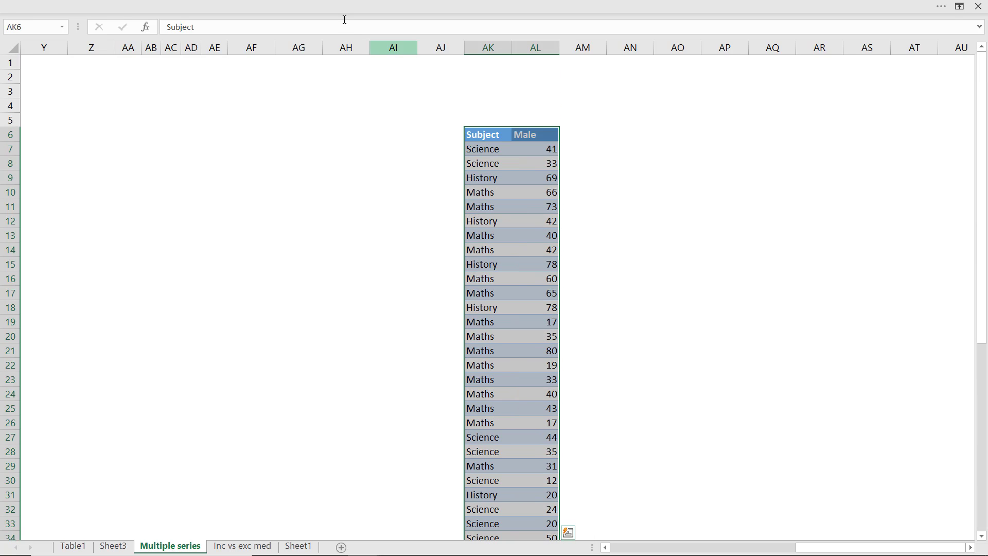
Insert a box-and-whisker chart of the pasted Subject and Male table and place it beside the data.
{"action": "key", "text": "ctrl+c"}
{"action": "left_click", "coordinate": [247, 7]}
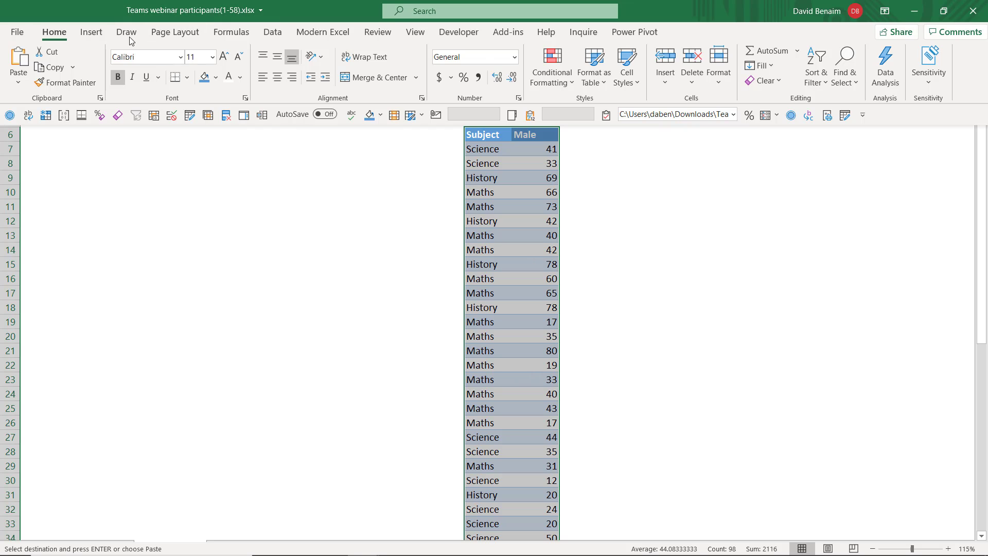
{"action": "left_click", "coordinate": [91, 32]}
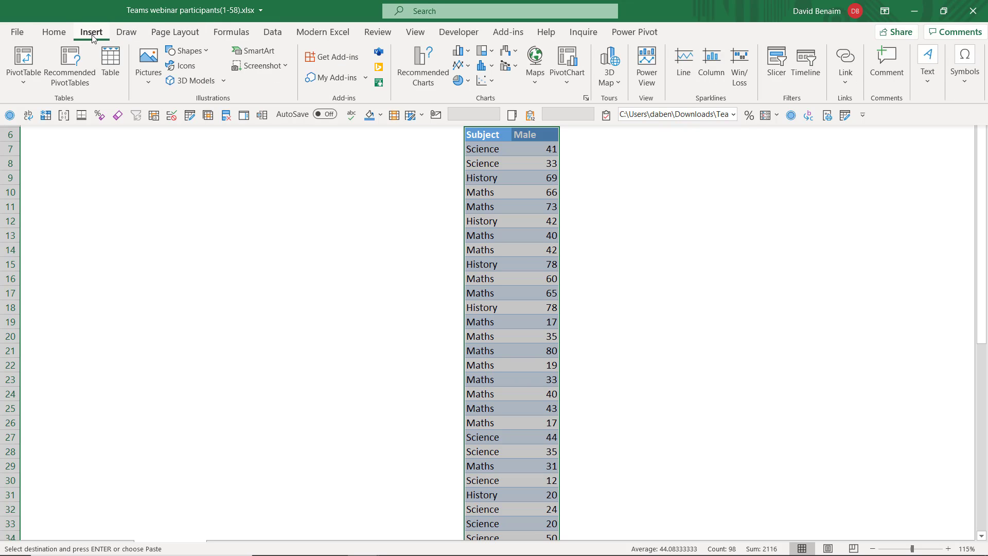
{"action": "left_click", "coordinate": [489, 69]}
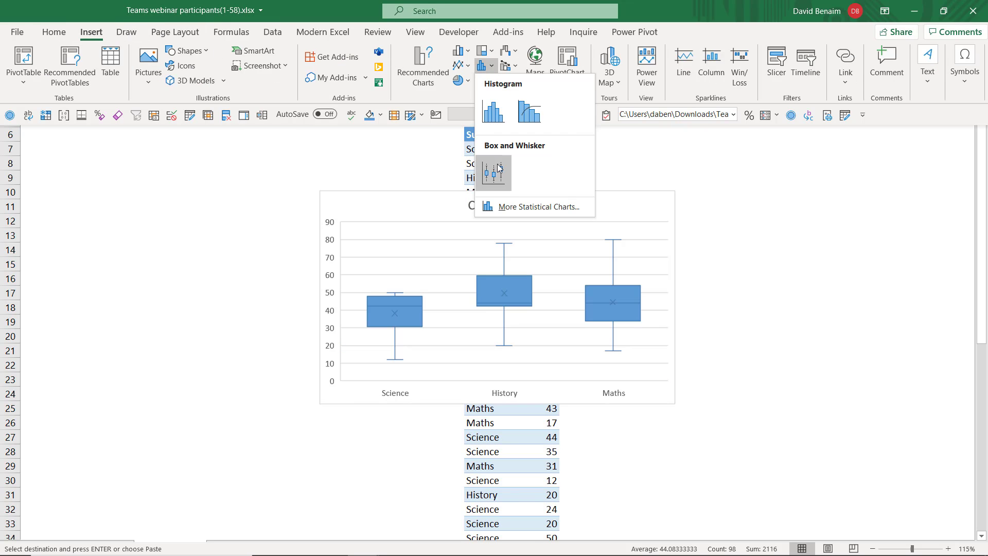
{"action": "left_click", "coordinate": [497, 163]}
{"action": "left_click_drag", "start_coordinate": [441, 196], "coordinate": [701, 175]}
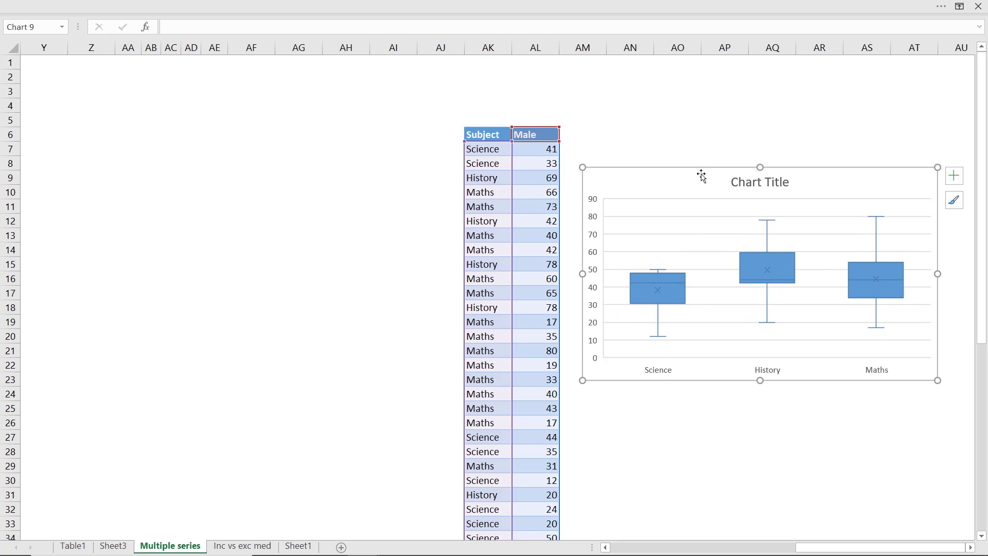
{"action": "left_click", "coordinate": [665, 149]}
Give the chart's Male score boxes a dark outline colour.
{"action": "key", "text": "ctrl+shift+F1"}
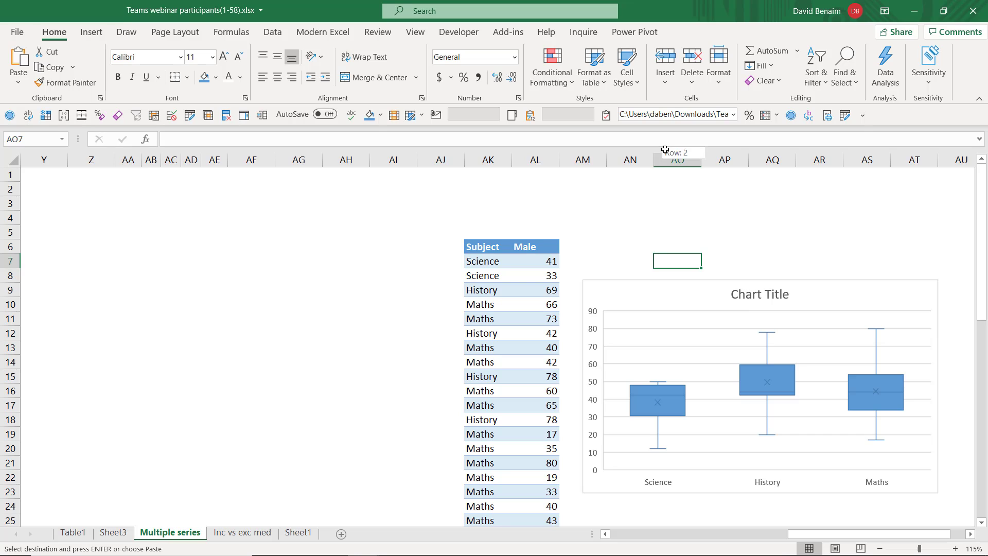
{"action": "left_click", "coordinate": [768, 378]}
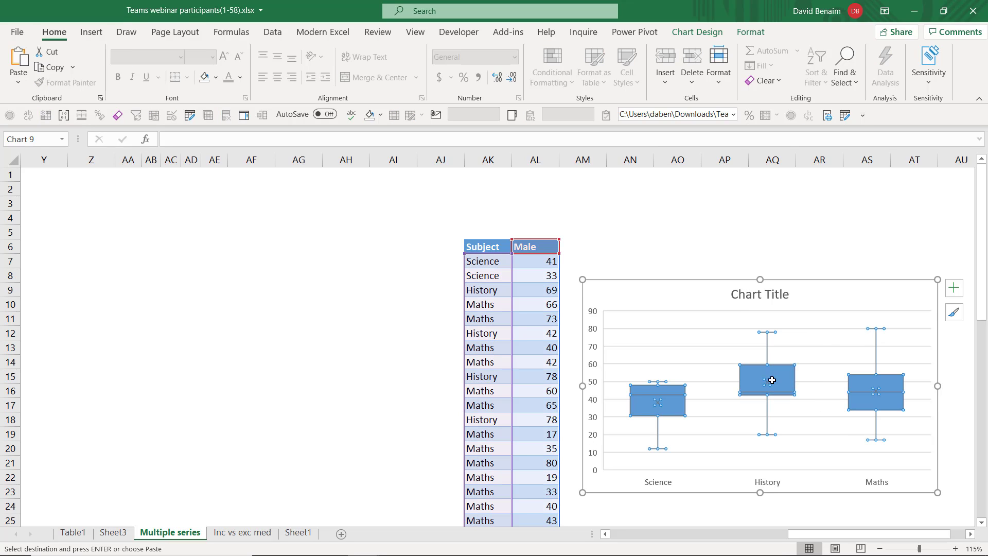
{"action": "left_click", "coordinate": [757, 33]}
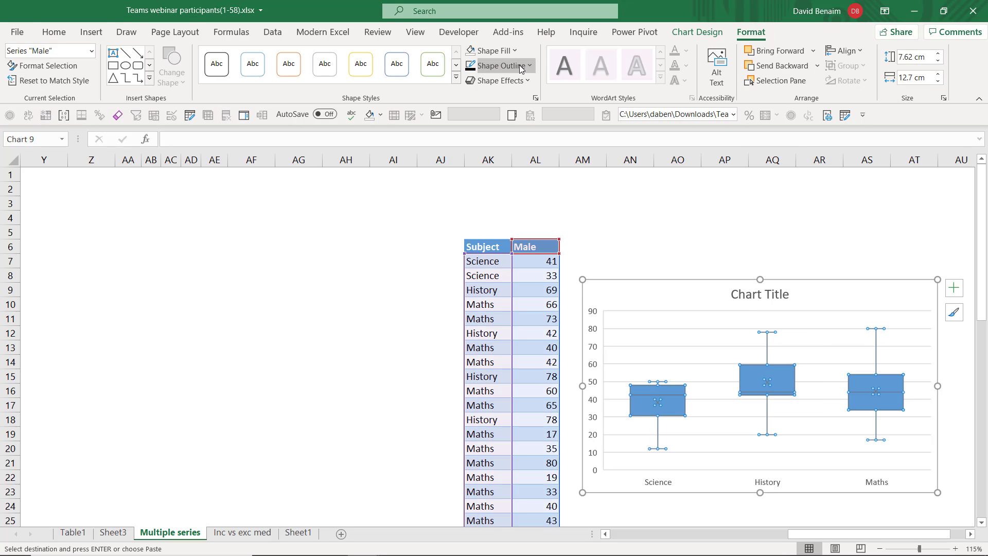
{"action": "left_click", "coordinate": [488, 65]}
{"action": "left_click", "coordinate": [481, 117]}
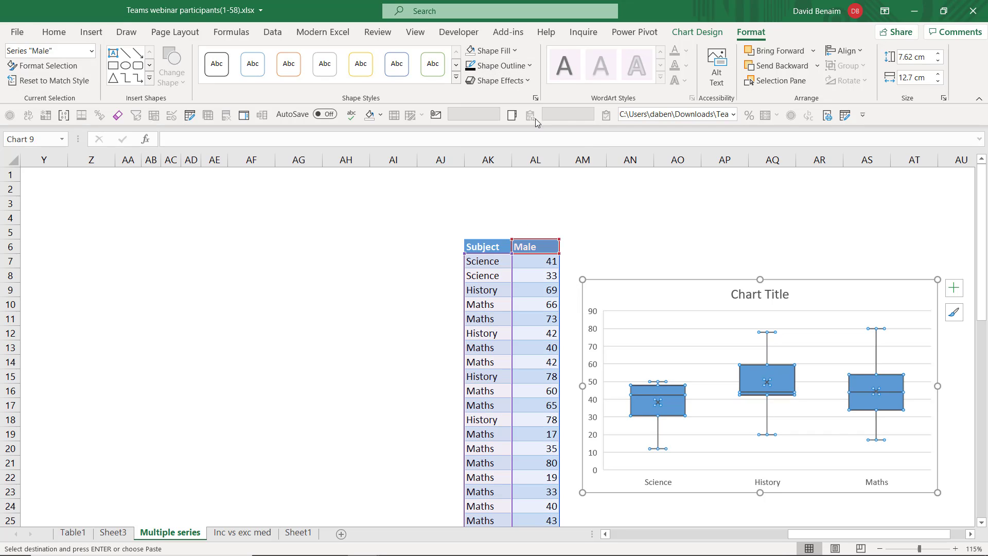
{"action": "left_click", "coordinate": [691, 287]}
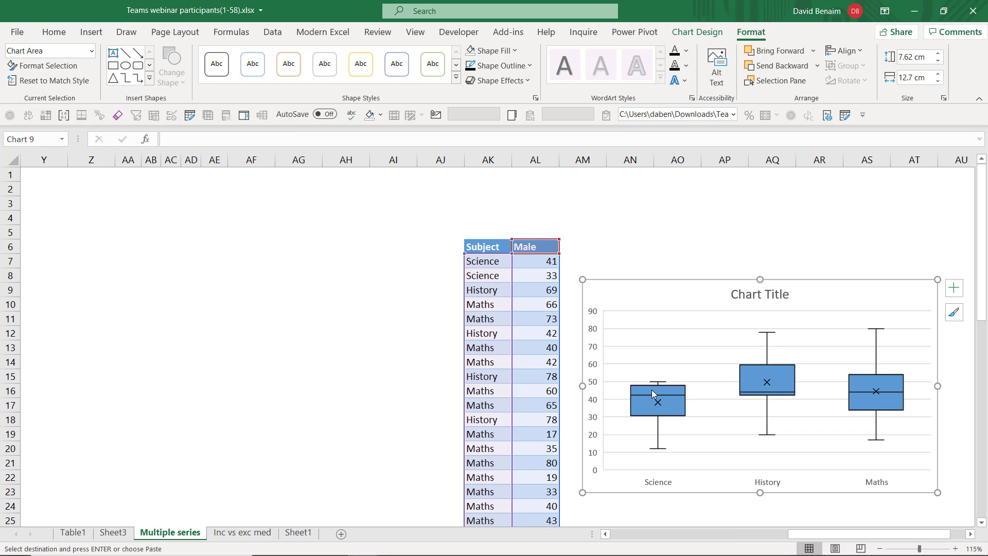
{"action": "left_click", "coordinate": [747, 302]}
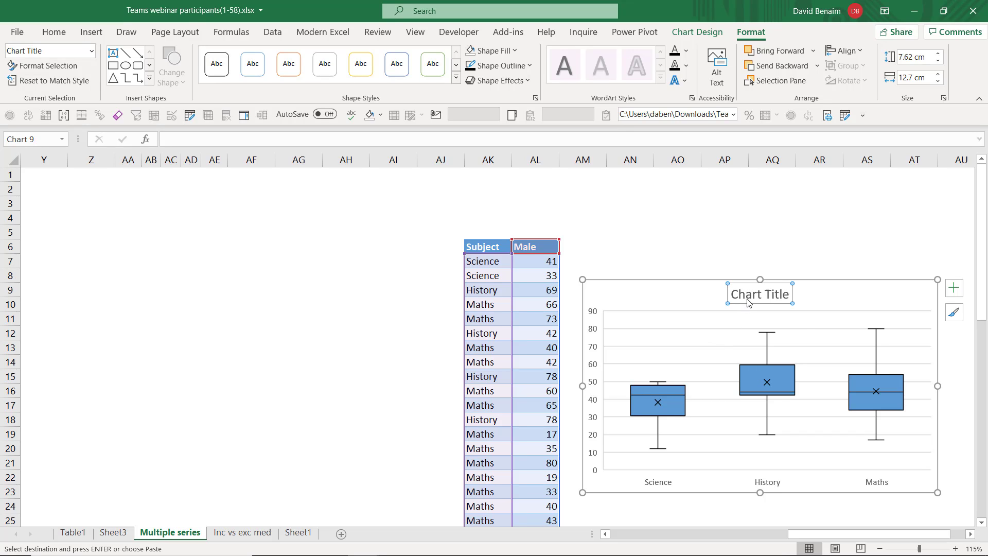
{"action": "left_click", "coordinate": [690, 279]}
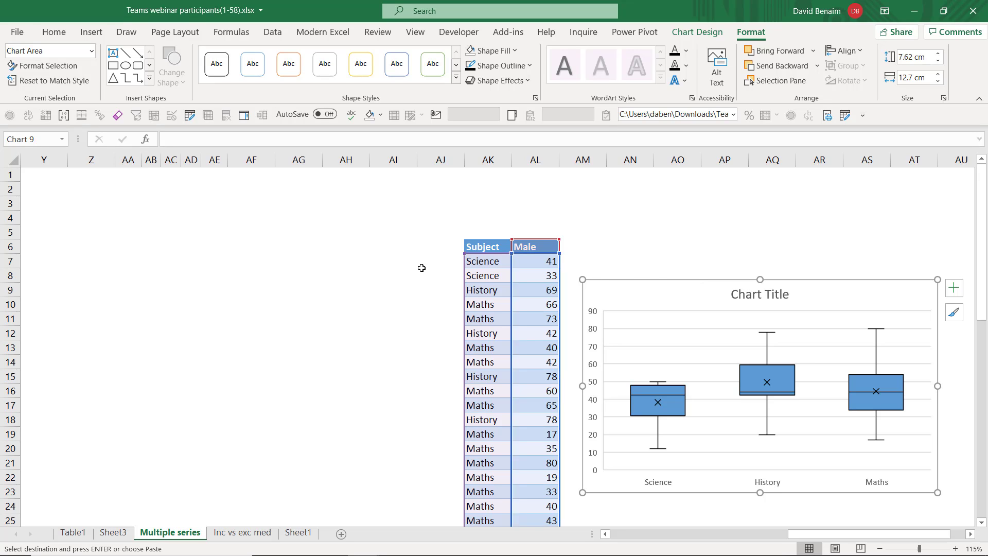
Bring the Scores by gender table back into view, cancel the pending copy, and review its Male and Female headings.
{"action": "left_click_drag", "start_coordinate": [393, 304], "coordinate": [10, 247]}
{"action": "left_click", "coordinate": [57, 213]}
{"action": "key", "text": "Up"}
{"action": "key", "text": "Down"}
{"action": "key", "text": "Down"}
{"action": "key", "text": "Down"}
{"action": "key", "text": "Down"}
{"action": "key", "text": "Down"}
{"action": "key", "text": "Down"}
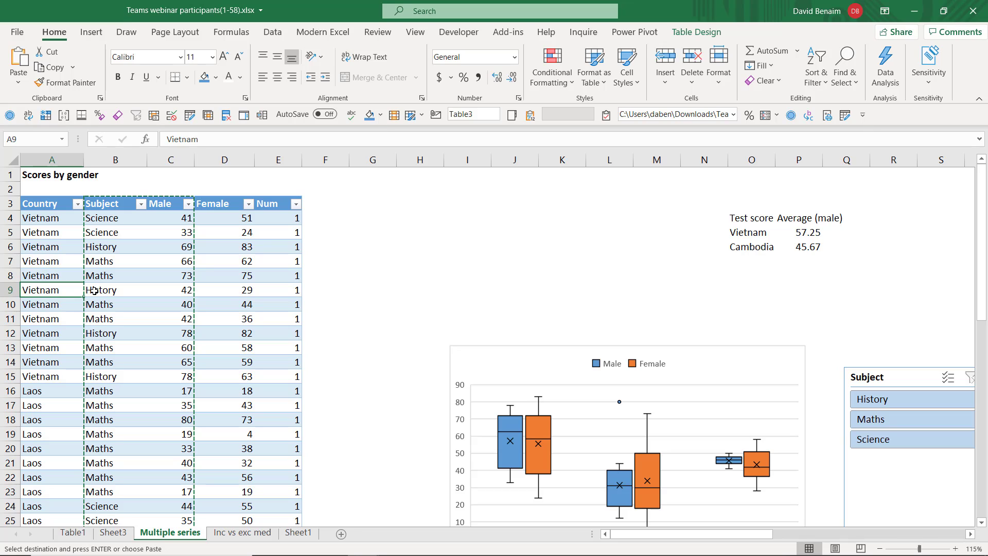
{"action": "key", "text": "Escape"}
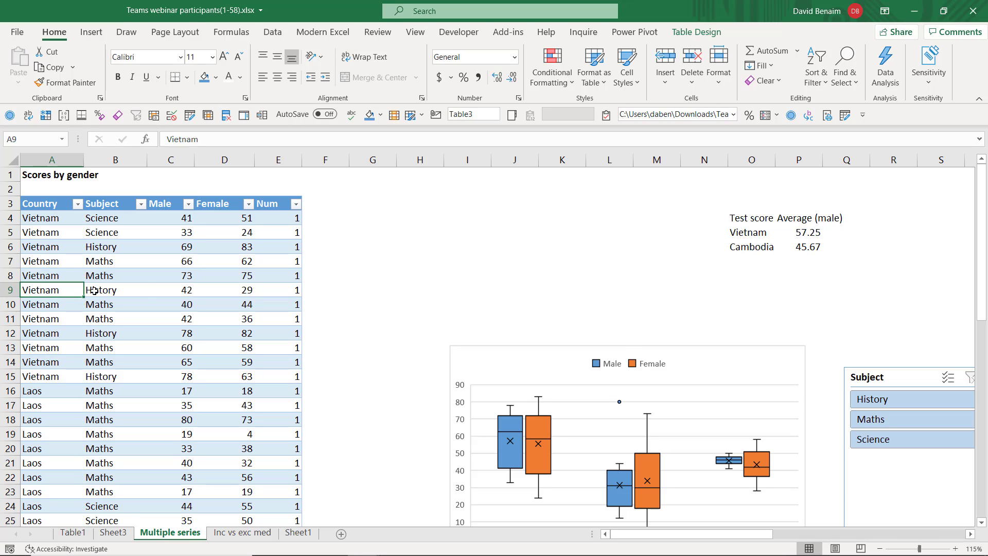
{"action": "key", "text": "Right"}
{"action": "key", "text": "Right"}
{"action": "key", "text": "Right"}
{"action": "key", "text": "Up"}
{"action": "key", "text": "ctrl+Up"}
{"action": "key", "text": "Left"}
{"action": "key", "text": "Right"}
{"action": "key", "text": "Left"}
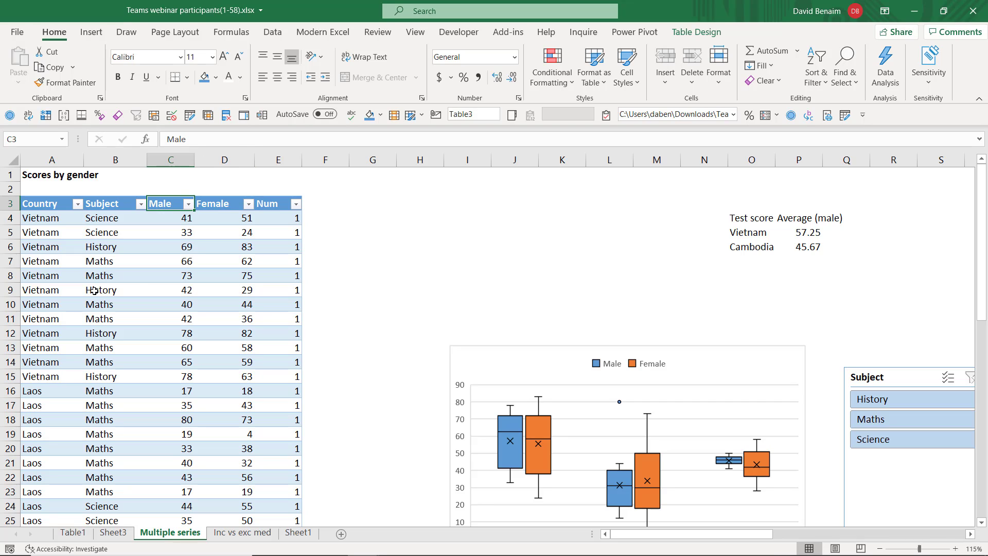
Move the box plot up beside the table and look at the Num column's filter options.
{"action": "left_click_drag", "start_coordinate": [538, 366], "coordinate": [513, 236]}
{"action": "key", "text": "Escape"}
{"action": "key", "text": "shift+Down"}
{"action": "key", "text": "shift+Down"}
{"action": "key", "text": "shift+Down"}
{"action": "key", "text": "shift+Down"}
{"action": "key", "text": "shift+Down"}
{"action": "key", "text": "shift+Down"}
{"action": "key", "text": "shift+Down"}
{"action": "key", "text": "shift+Down"}
{"action": "key", "text": "shift+Down"}
{"action": "key", "text": "shift+Down"}
{"action": "key", "text": "shift+Down"}
{"action": "key", "text": "shift+Down"}
{"action": "key", "text": "shift+Down"}
{"action": "key", "text": "shift+Down"}
{"action": "key", "text": "shift+Down"}
{"action": "key", "text": "shift+Down"}
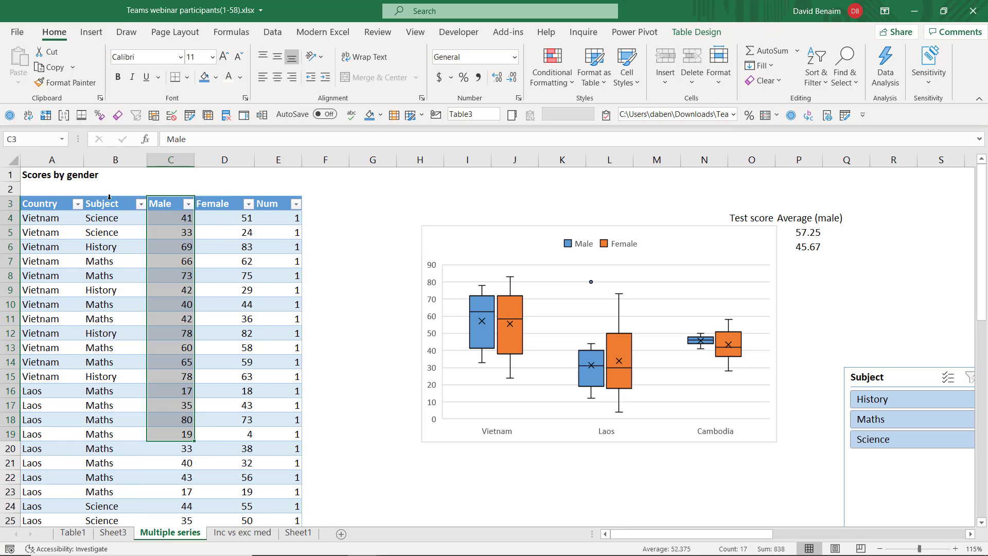
{"action": "left_click_drag", "start_coordinate": [110, 207], "coordinate": [116, 393]}
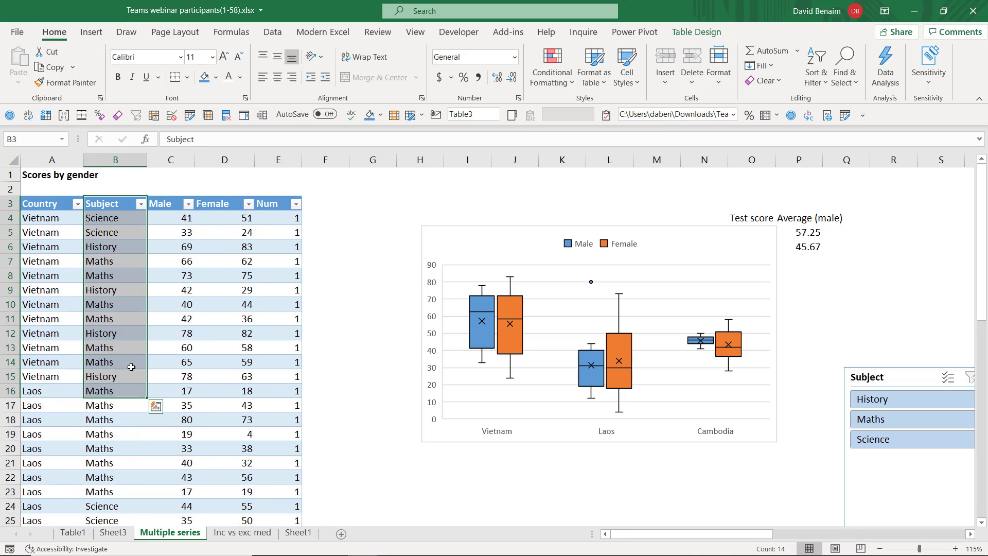
{"action": "left_click", "coordinate": [242, 217]}
{"action": "left_click", "coordinate": [284, 220]}
{"action": "left_click", "coordinate": [295, 204]}
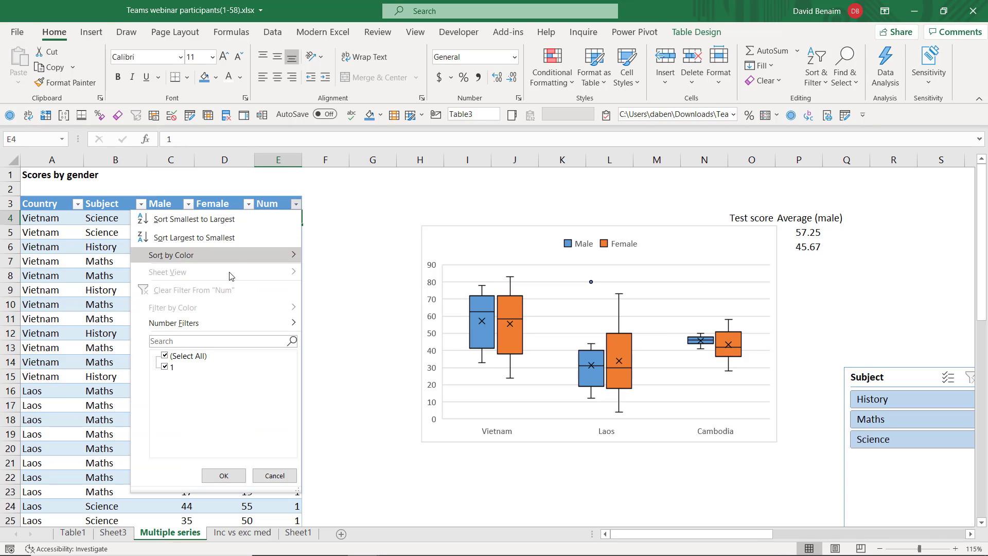
{"action": "left_click", "coordinate": [130, 231]}
{"action": "left_click", "coordinate": [116, 208]}
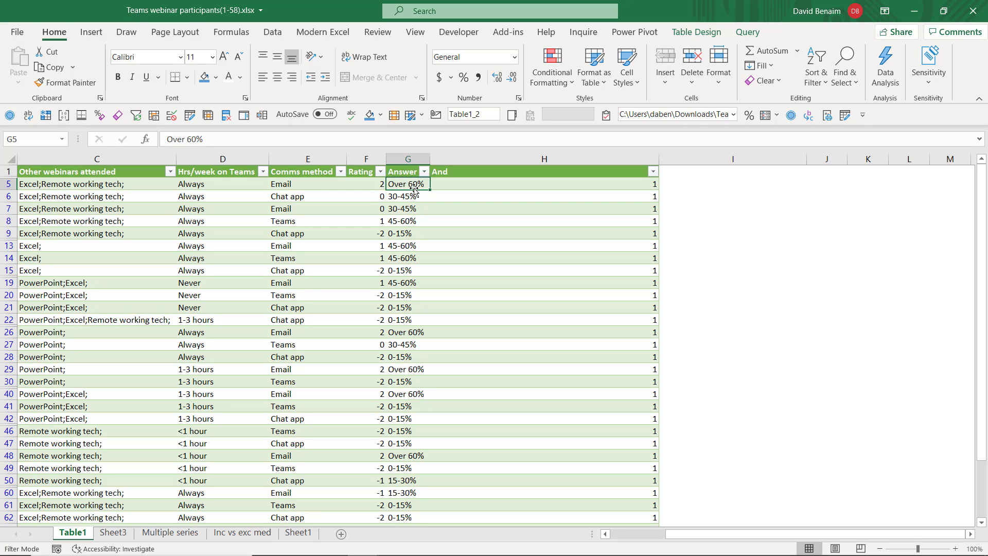
Open the Answer column filter to review its values, then close it unchanged.
{"action": "left_click", "coordinate": [406, 209]}
{"action": "left_click", "coordinate": [407, 246]}
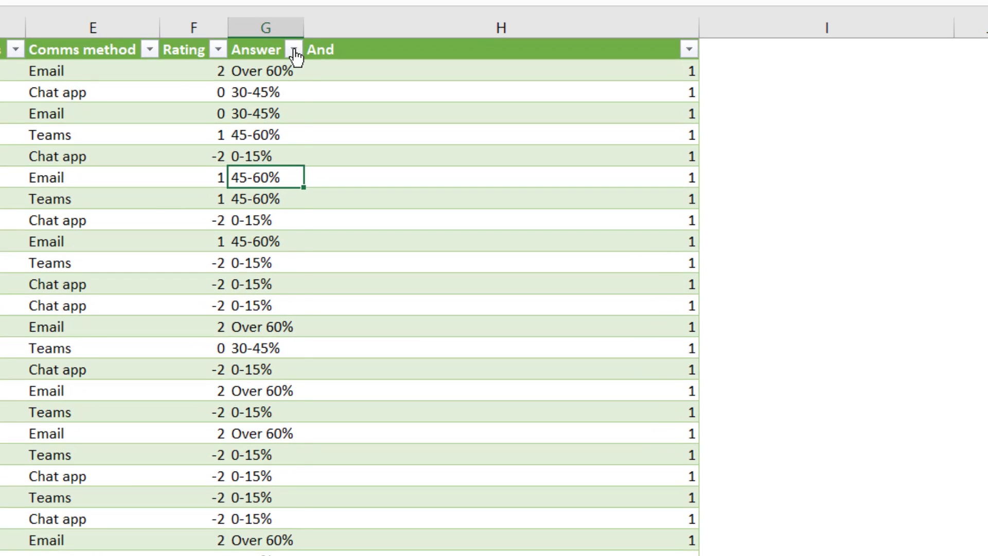
{"action": "left_click", "coordinate": [294, 50]}
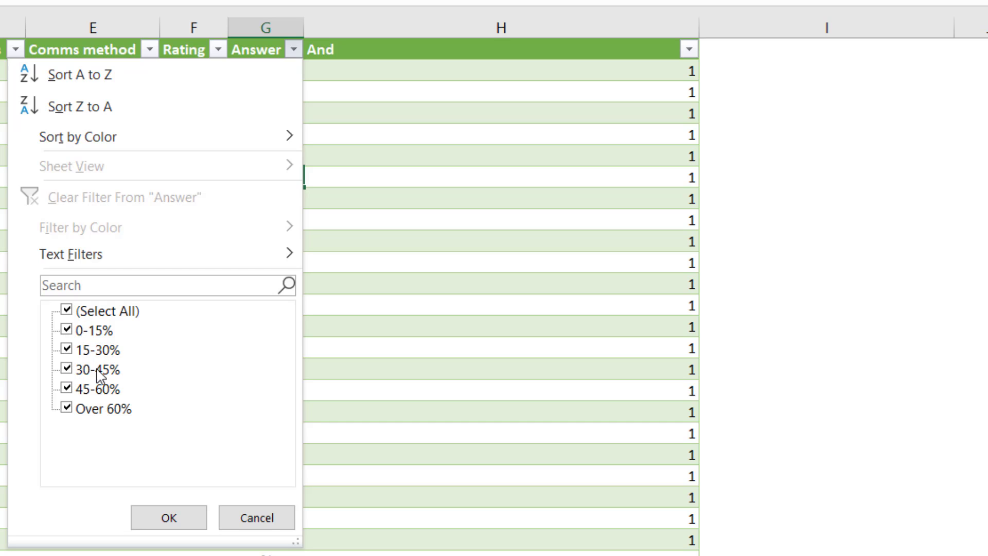
{"action": "left_click", "coordinate": [183, 50]}
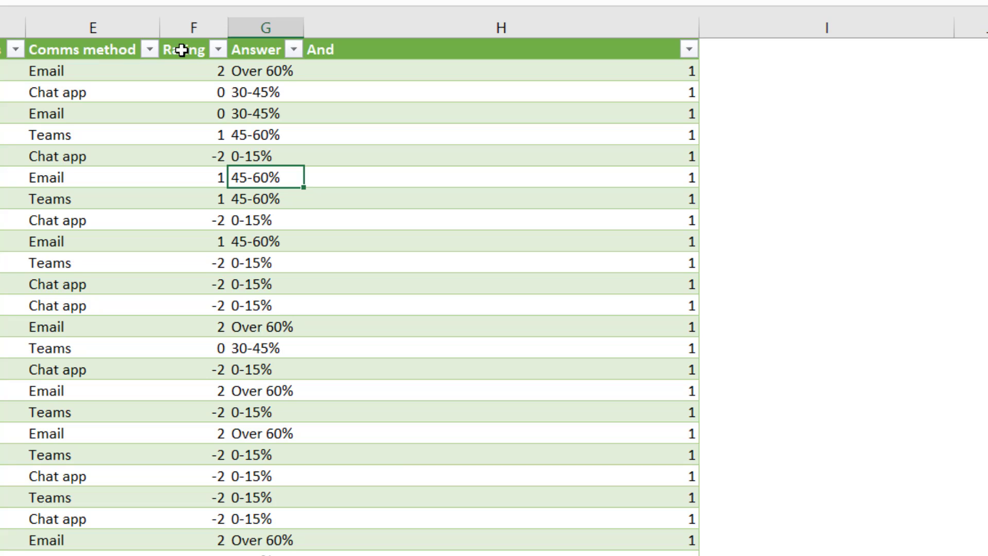
Step through the Comms method entries and their matching Rating and Answer values.
{"action": "left_click", "coordinate": [183, 50]}
{"action": "left_click", "coordinate": [93, 50]}
{"action": "left_click", "coordinate": [95, 70]}
{"action": "key", "text": "Down"}
{"action": "key", "text": "Down"}
{"action": "key", "text": "Up"}
{"action": "key", "text": "Up"}
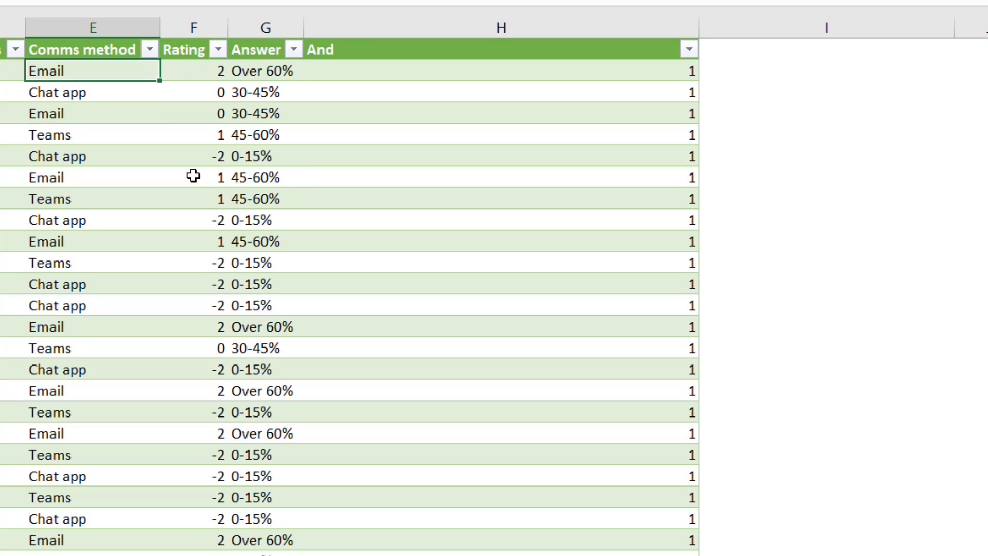
{"action": "key", "text": "Right"}
{"action": "key", "text": "Right"}
{"action": "key", "text": "Left"}
{"action": "key", "text": "Left"}
{"action": "key", "text": "Down"}
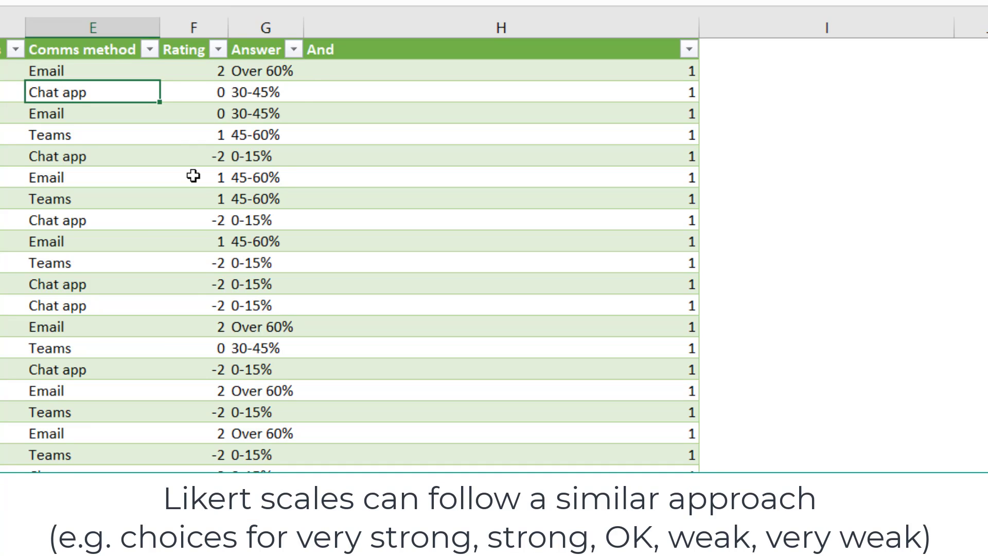
{"action": "key", "text": "Right"}
{"action": "key", "text": "Right"}
{"action": "key", "text": "Left"}
{"action": "key", "text": "Right"}
{"action": "key", "text": "Up"}
{"action": "key", "text": "Up"}
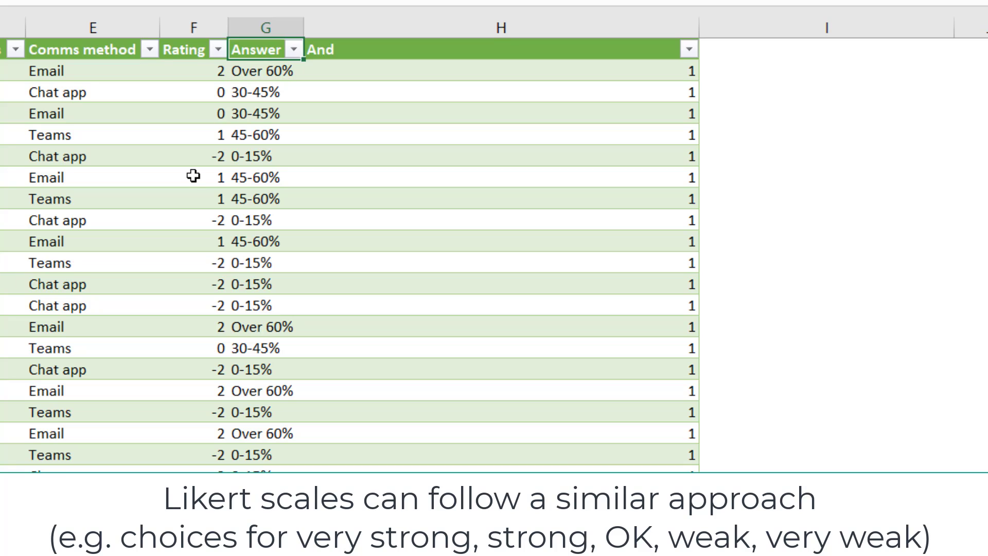
{"action": "key", "text": "Left"}
{"action": "key", "text": "Down"}
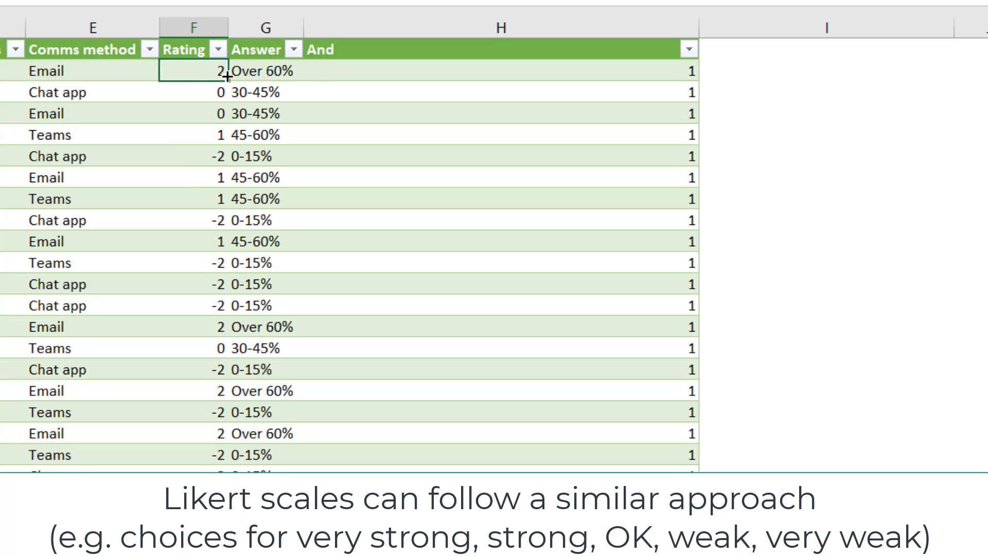
Select the Rating cells with values -2, 0 and 2.
{"action": "left_click", "coordinate": [190, 159]}
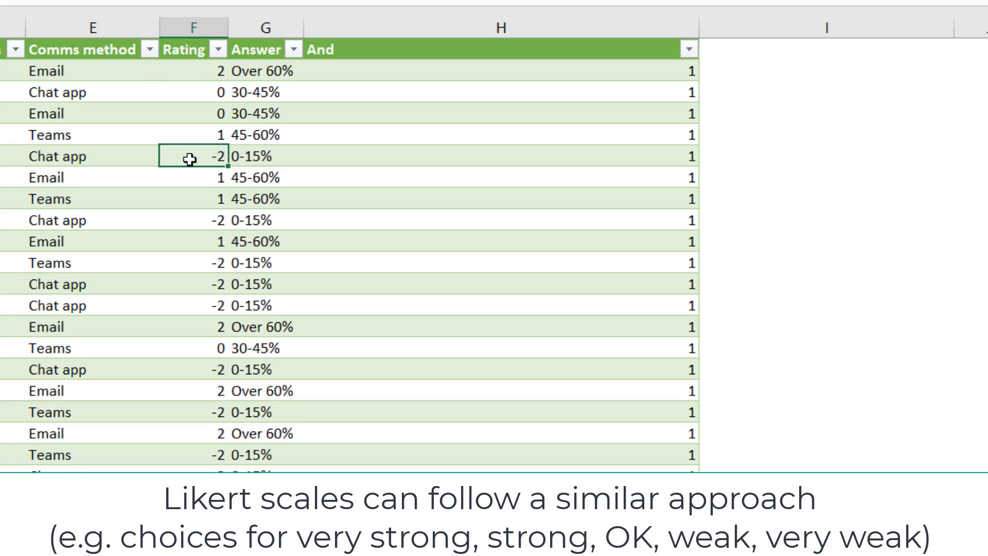
{"action": "left_click", "coordinate": [201, 112]}
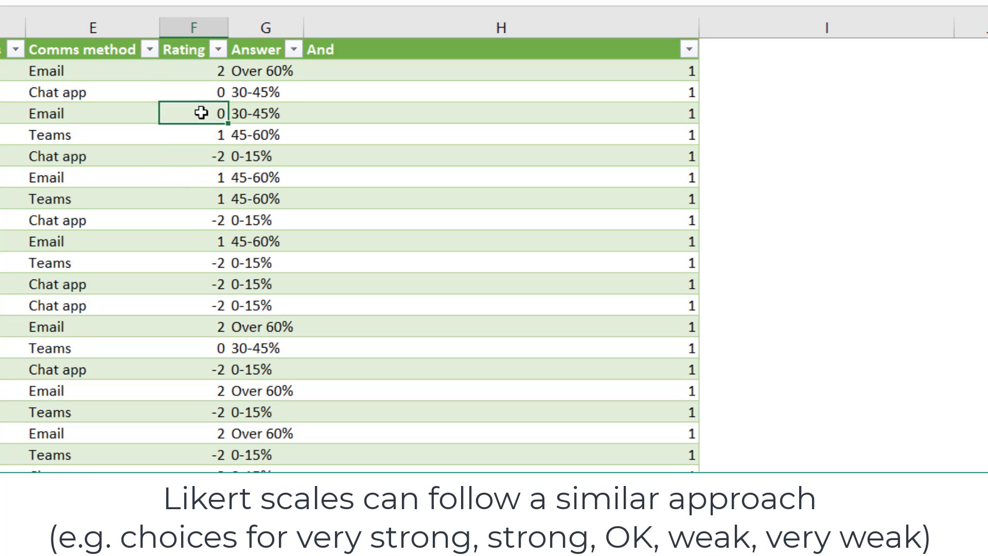
{"action": "left_click", "coordinate": [203, 67]}
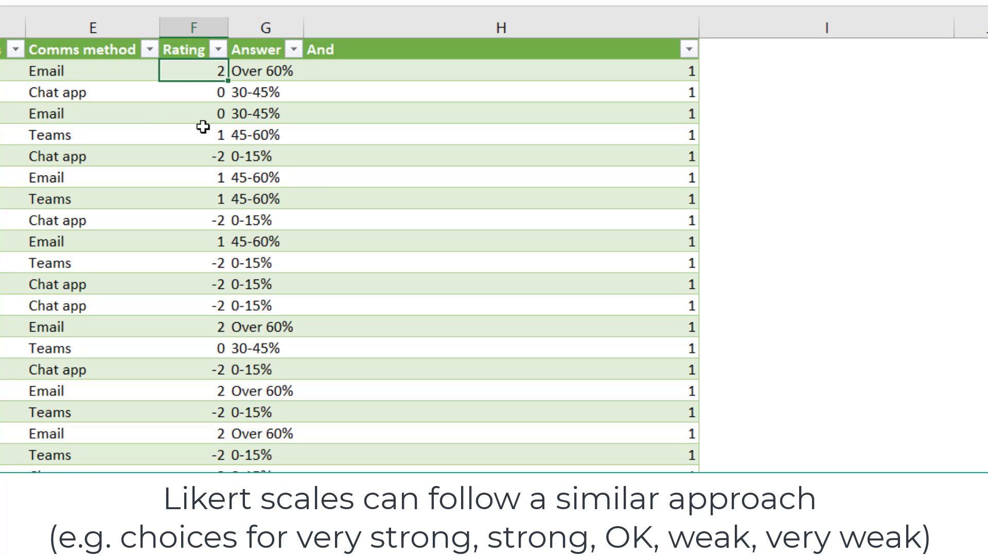
{"action": "key", "text": "Down"}
{"action": "key", "text": "Up"}
{"action": "key", "text": "Up"}
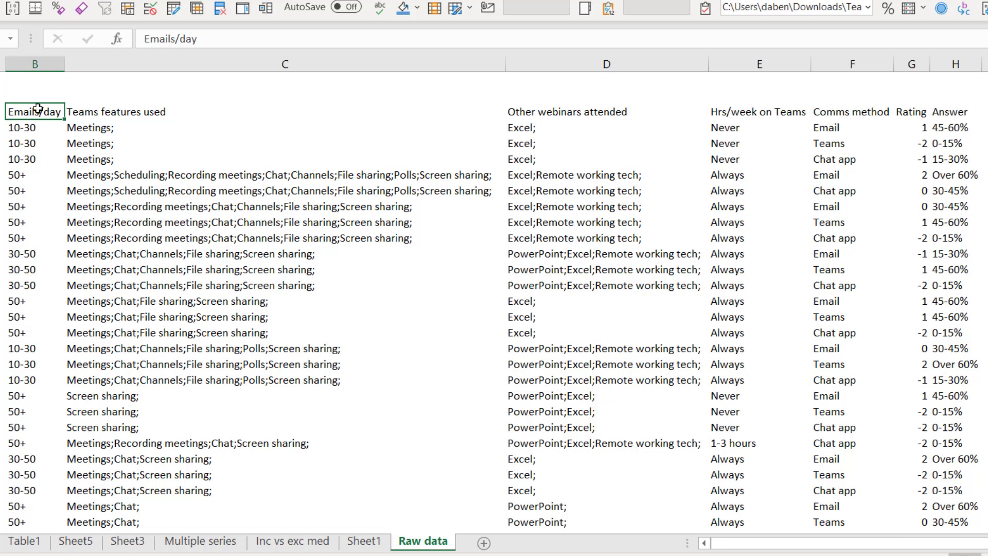
{"action": "left_click_drag", "start_coordinate": [38, 108], "coordinate": [13, 425]}
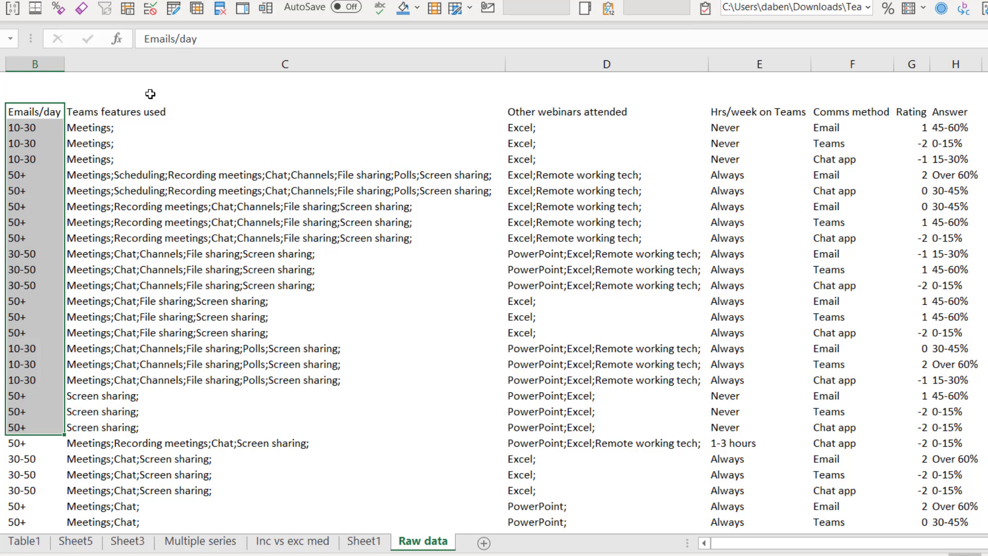
{"action": "left_click_drag", "start_coordinate": [153, 111], "coordinate": [157, 430]}
{"action": "left_click_drag", "start_coordinate": [563, 111], "coordinate": [563, 428]}
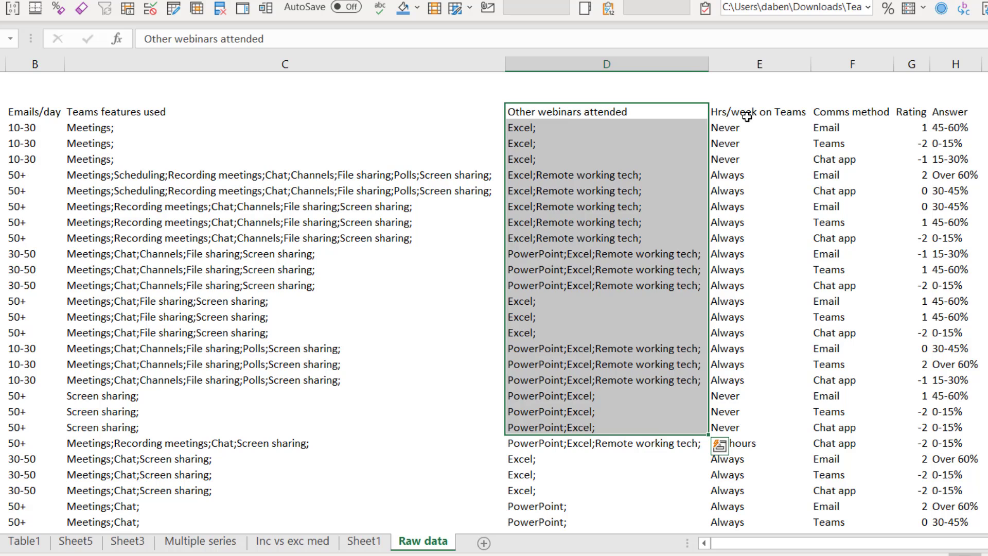
{"action": "left_click_drag", "start_coordinate": [746, 116], "coordinate": [745, 504]}
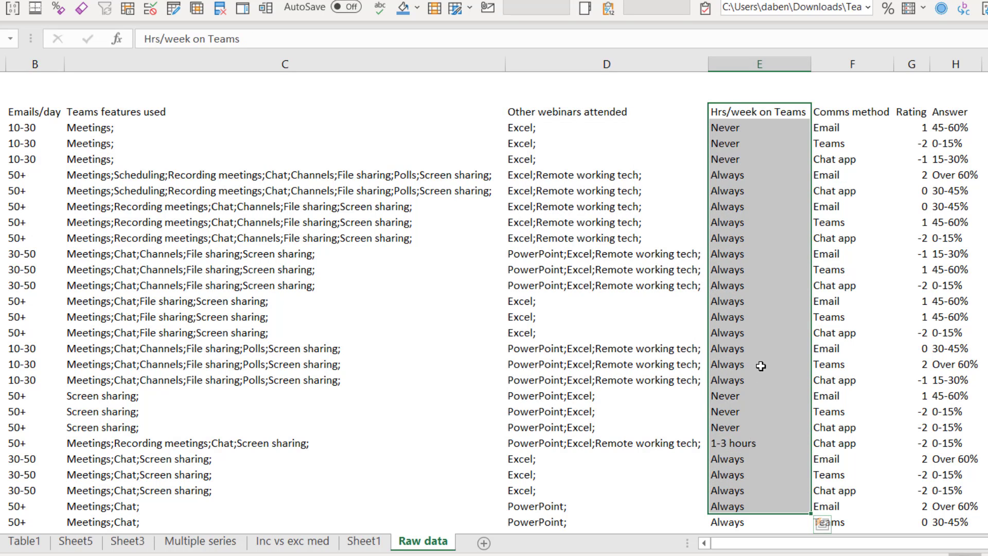
{"action": "scroll", "coordinate": [761, 366], "scroll_direction": "down", "scroll_amount": 18}
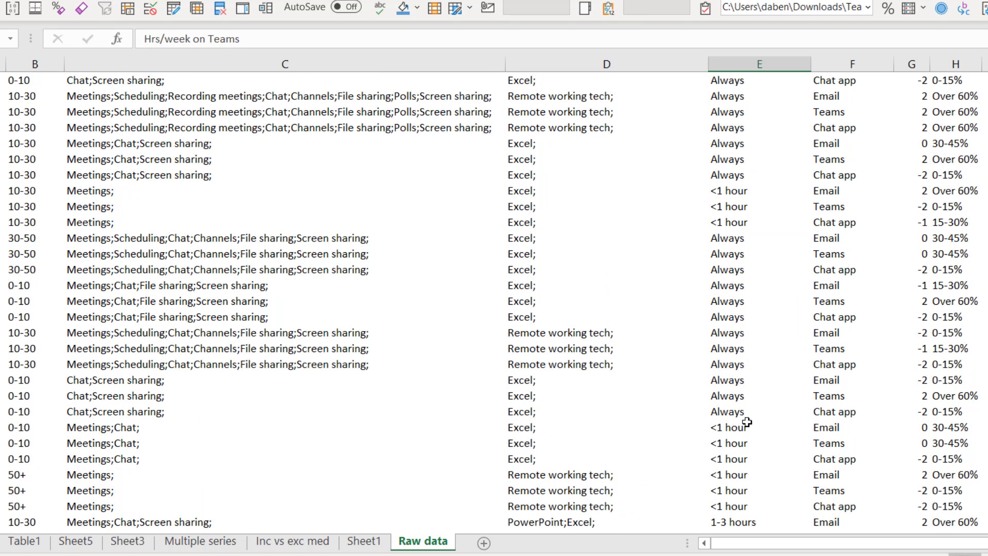
{"action": "scroll", "coordinate": [746, 422], "scroll_direction": "up", "scroll_amount": 18}
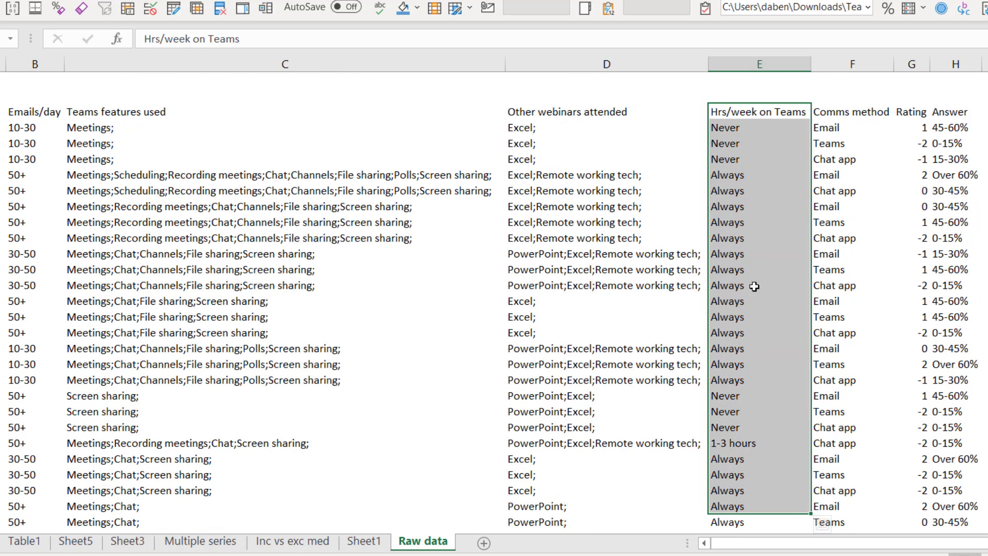
{"action": "left_click_drag", "start_coordinate": [851, 111], "coordinate": [855, 462]}
{"action": "left_click", "coordinate": [954, 113]}
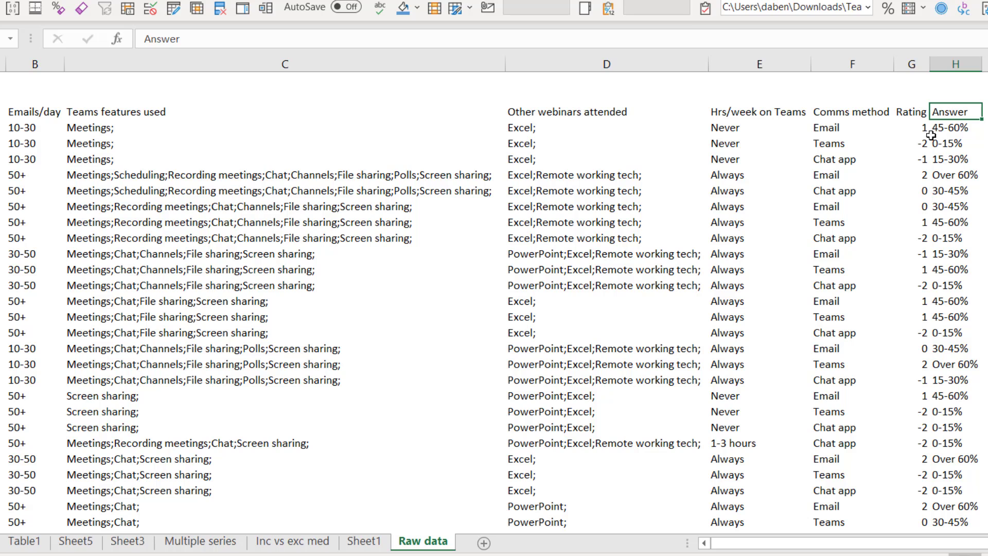
{"action": "left_click", "coordinate": [866, 122]}
{"action": "left_click", "coordinate": [912, 112]}
{"action": "left_click", "coordinate": [858, 115]}
{"action": "key", "text": "Right"}
{"action": "key", "text": "Left"}
{"action": "key", "text": "ctrl+shift+Down"}
{"action": "key", "text": "ctrl+shift+Right"}
{"action": "key", "text": "ctrl+shift+Up"}
{"action": "key", "text": "ctrl+shift+Left"}
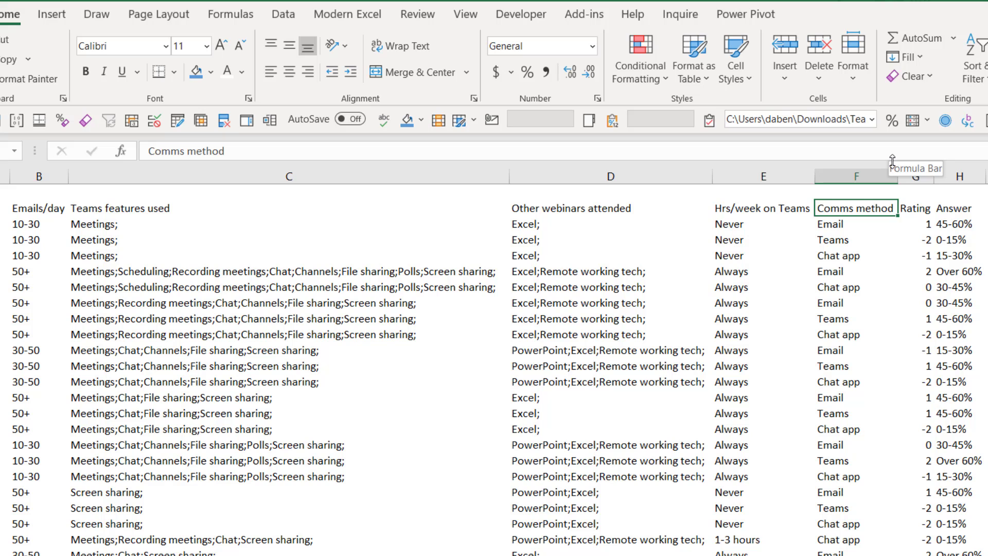
{"action": "left_click", "coordinate": [28, 208]}
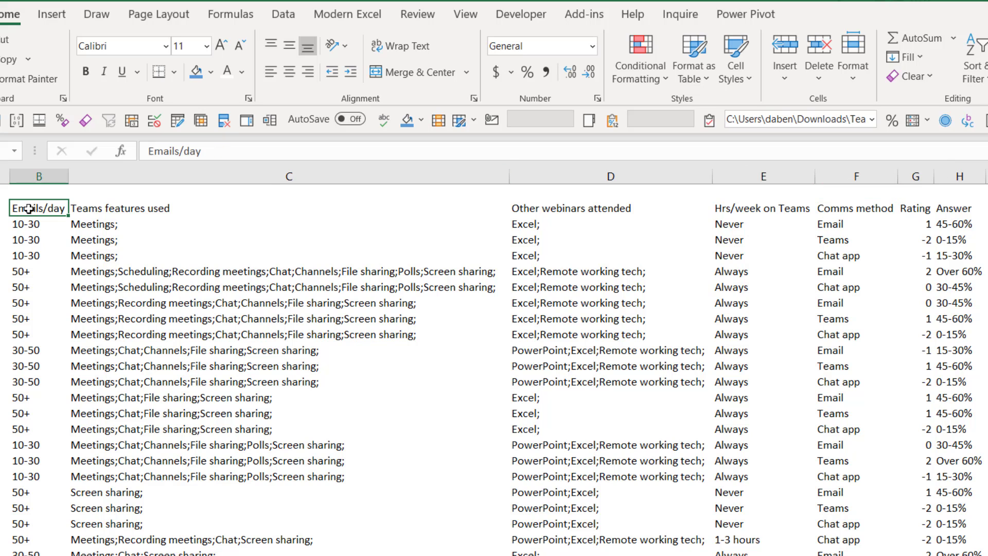
Select all the Raw data survey responses, insert them as a table with headers, apply an orange style and untick Banded Rows.
{"action": "key", "text": "ctrl+shift+End"}
{"action": "scroll", "coordinate": [155, 258], "scroll_direction": "up", "scroll_amount": 5}
{"action": "left_click", "coordinate": [50, 15]}
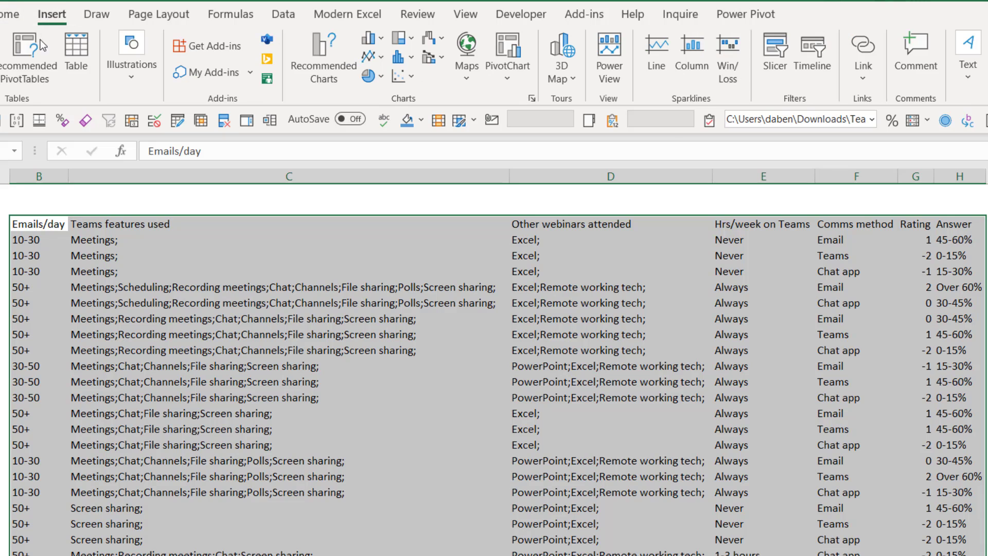
{"action": "left_click", "coordinate": [76, 57]}
{"action": "left_click", "coordinate": [277, 194]}
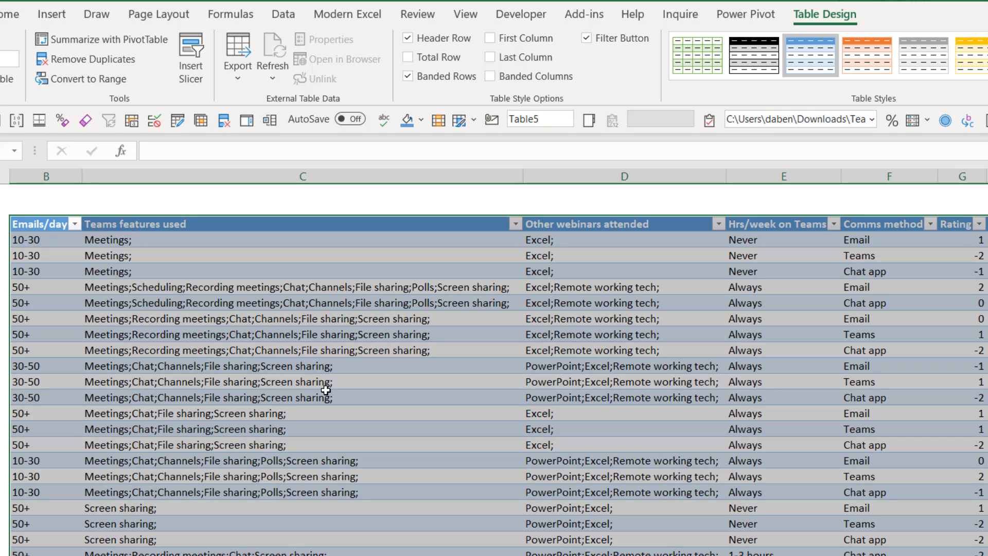
{"action": "left_click", "coordinate": [883, 58]}
{"action": "left_click", "coordinate": [441, 76]}
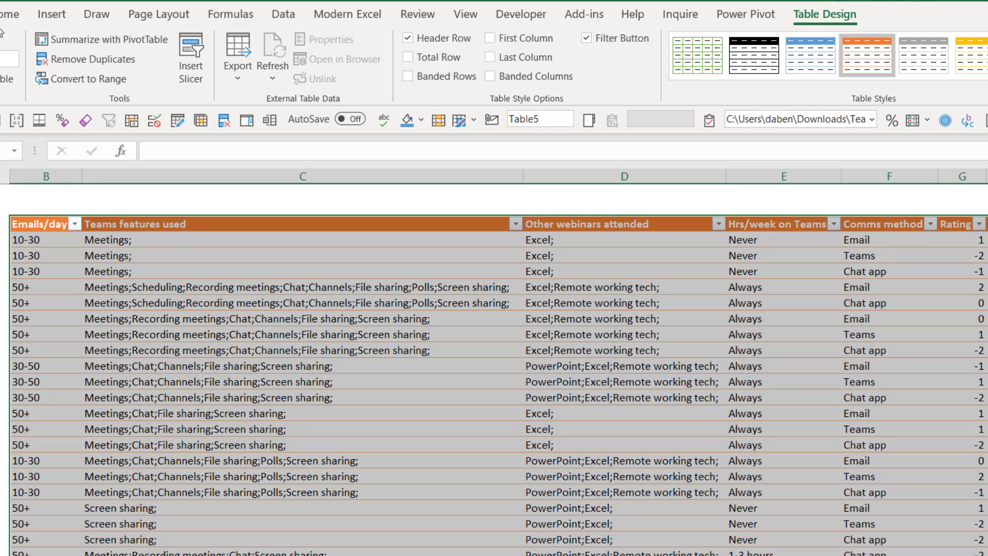
Insert slicers for Emails/day, Hrs/week on Teams and Comms method on Table5.
{"action": "left_click", "coordinate": [52, 15]}
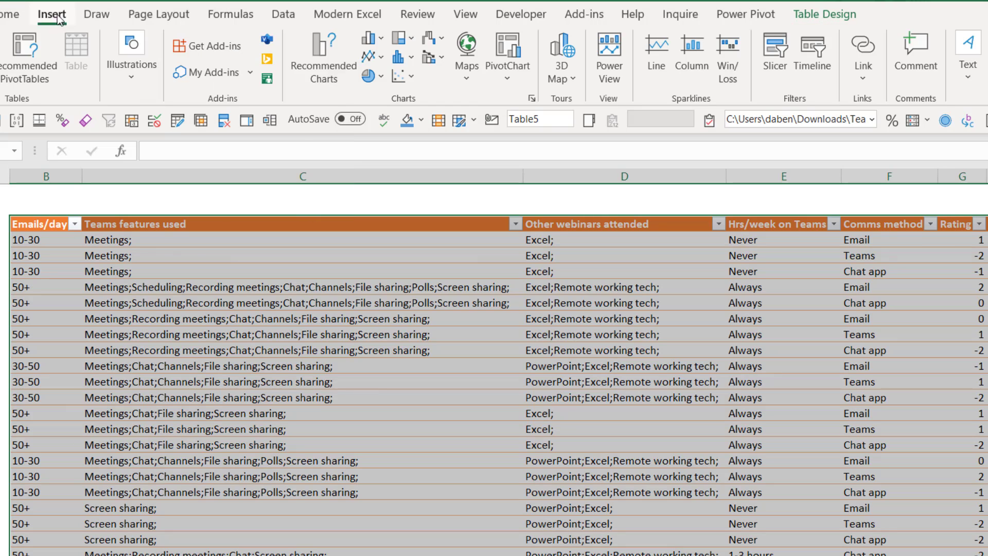
{"action": "left_click", "coordinate": [770, 78]}
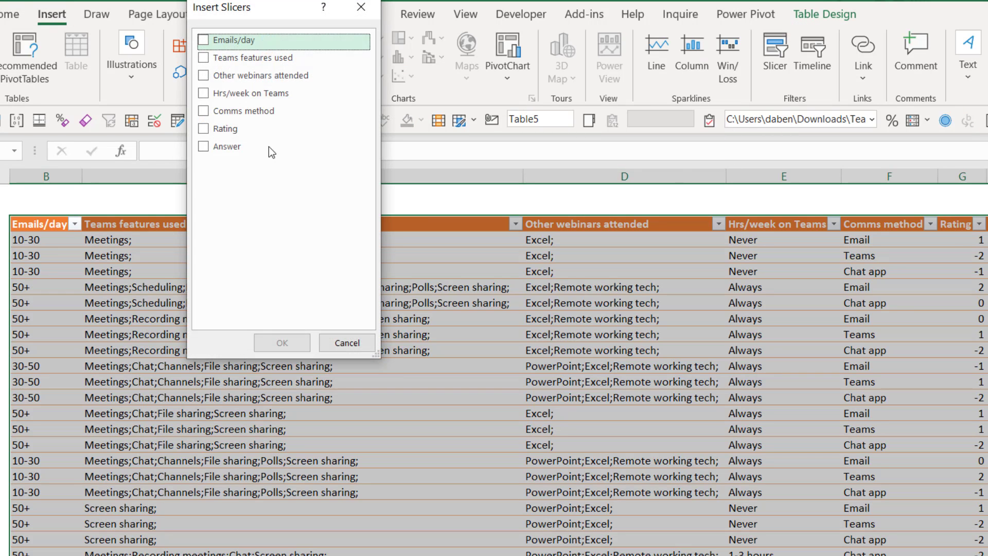
{"action": "left_click", "coordinate": [204, 41]}
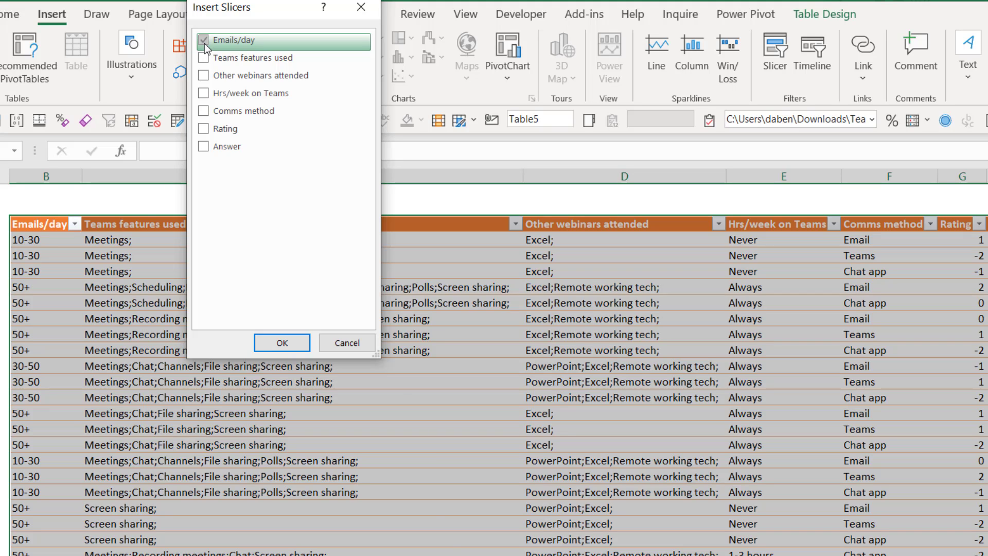
{"action": "left_click", "coordinate": [201, 93]}
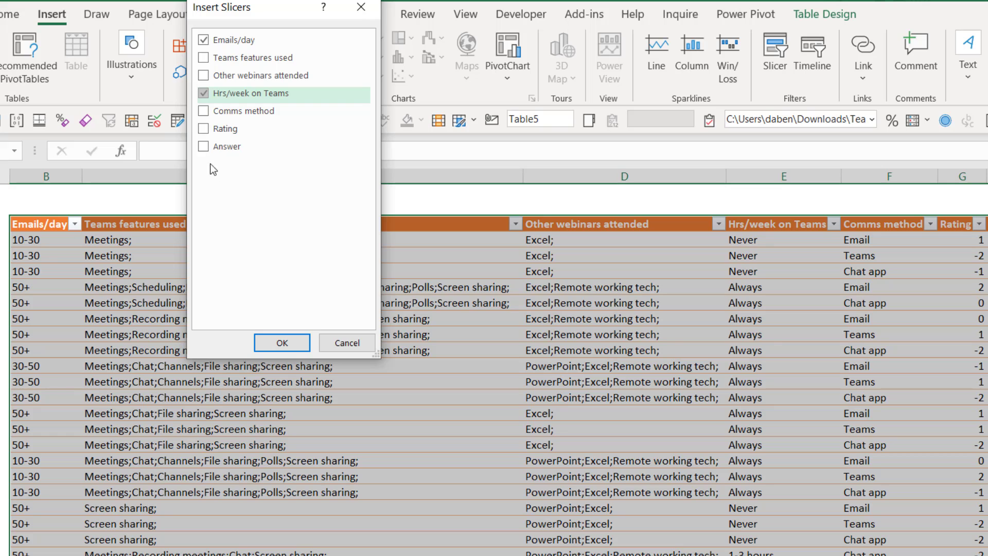
{"action": "left_click", "coordinate": [205, 111]}
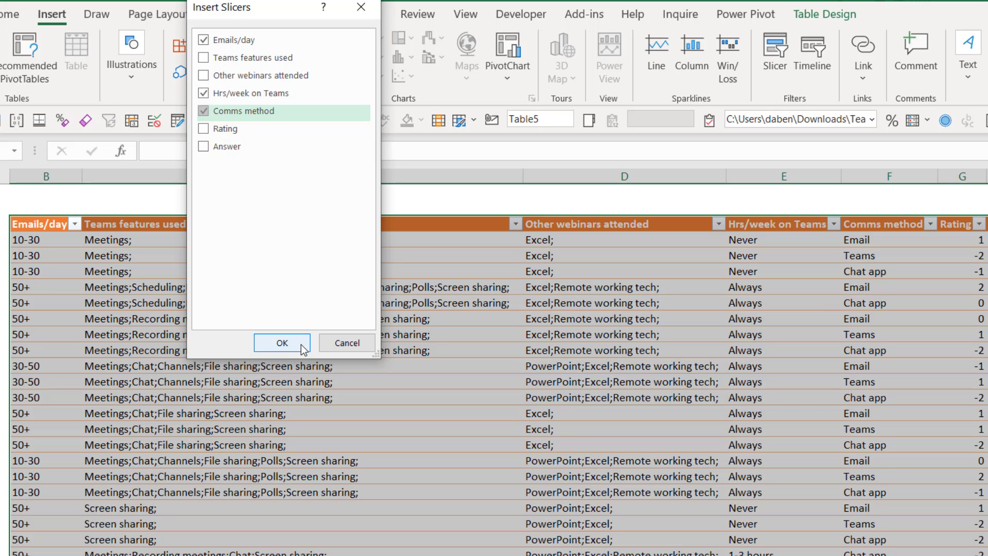
{"action": "left_click", "coordinate": [286, 348]}
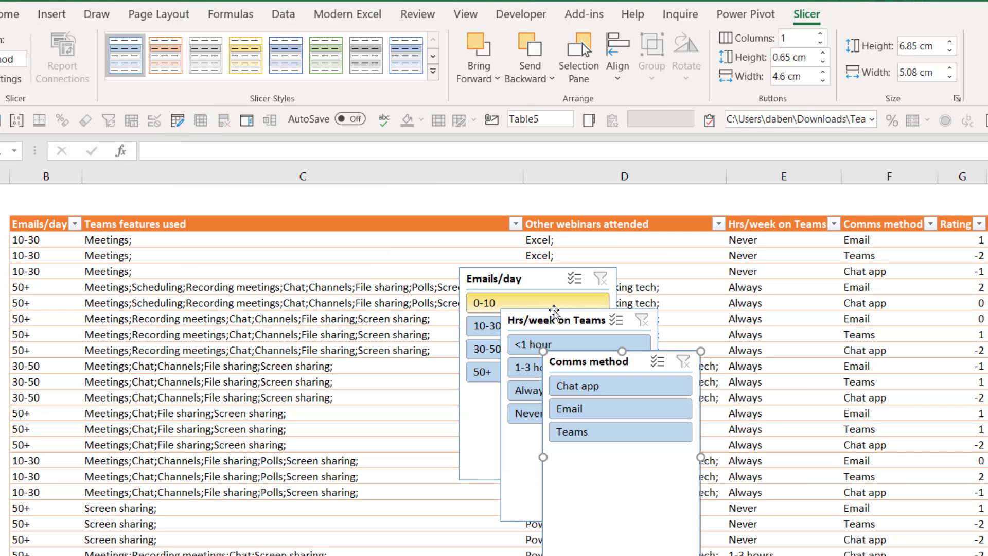
Spread the three slicers out, test the Chat app and 0-10 emails filters, then clear them.
{"action": "left_click_drag", "start_coordinate": [551, 317], "coordinate": [295, 354]}
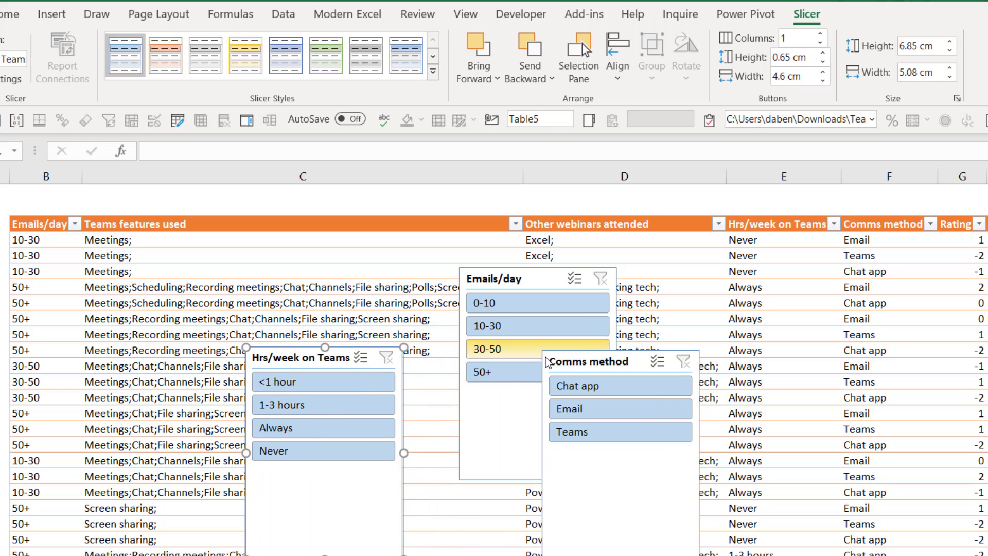
{"action": "left_click_drag", "start_coordinate": [589, 362], "coordinate": [688, 275]}
{"action": "left_click", "coordinate": [710, 304]}
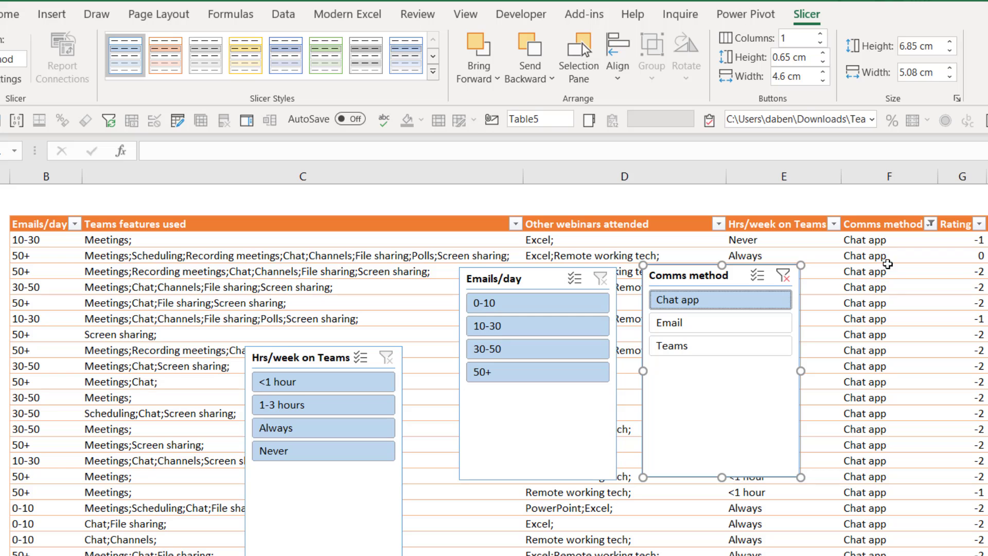
{"action": "left_click", "coordinate": [889, 396]}
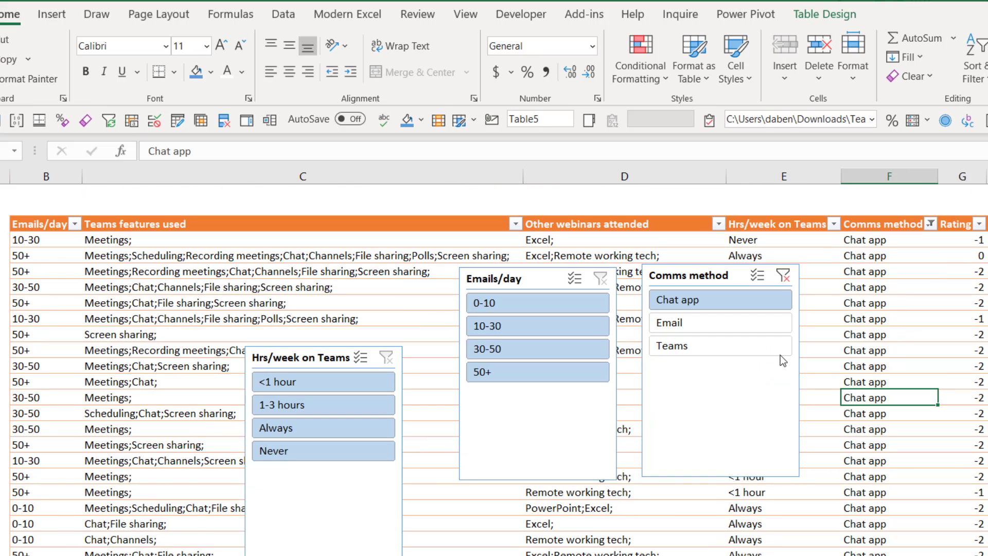
{"action": "left_click", "coordinate": [538, 304]}
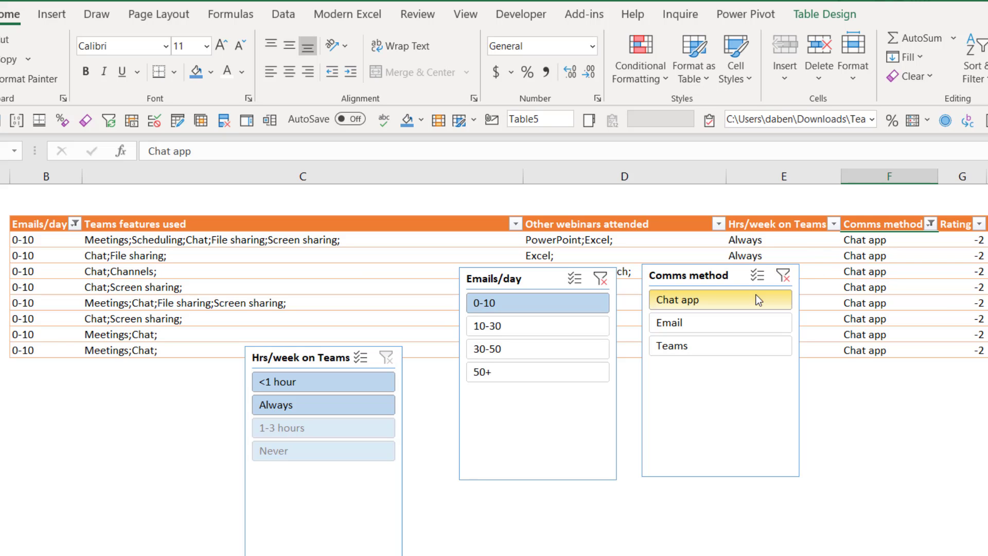
{"action": "left_click", "coordinate": [600, 279]}
{"action": "left_click", "coordinate": [783, 276]}
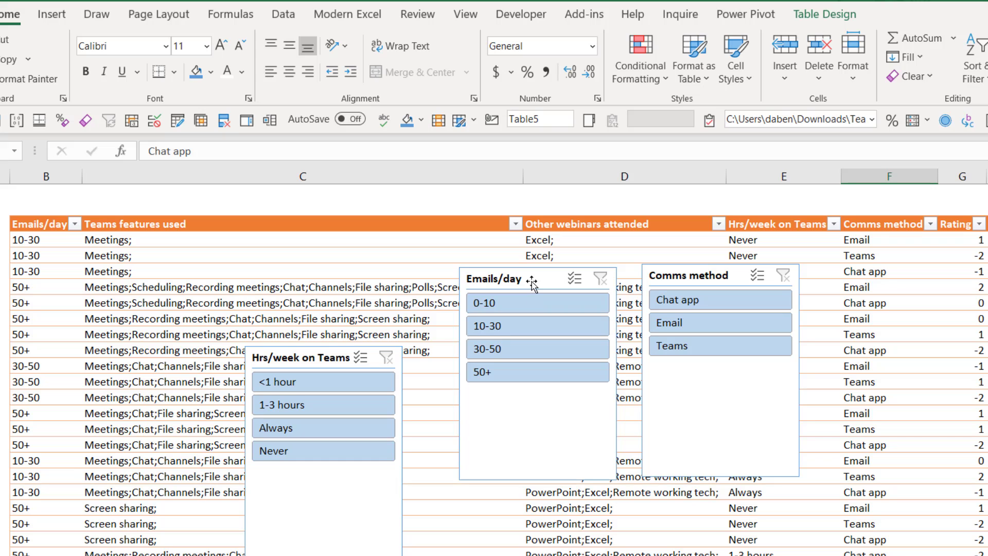
{"action": "left_click_drag", "start_coordinate": [531, 282], "coordinate": [482, 356]}
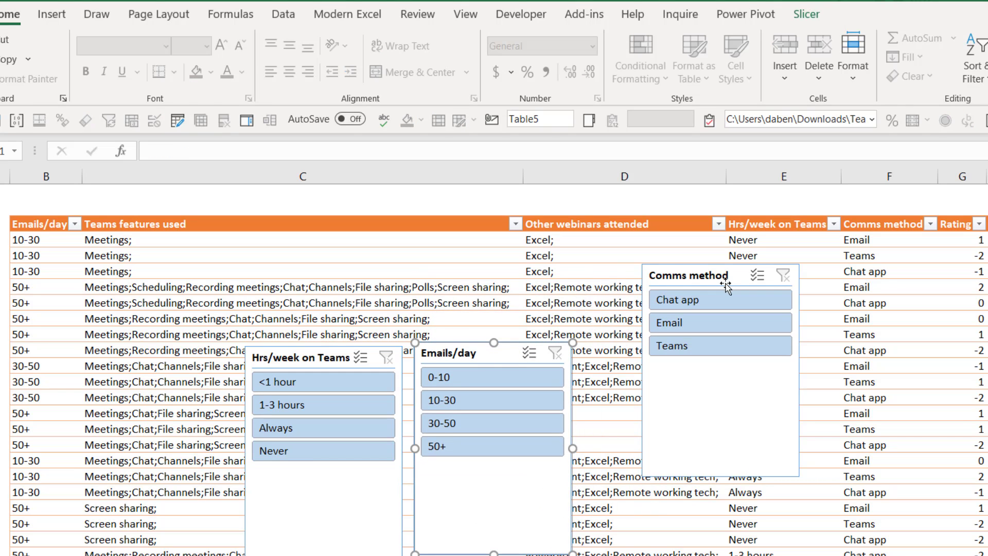
{"action": "left_click_drag", "start_coordinate": [725, 281], "coordinate": [662, 358]}
Select the Comms method and Rating data columns of the table.
{"action": "left_click", "coordinate": [875, 258]}
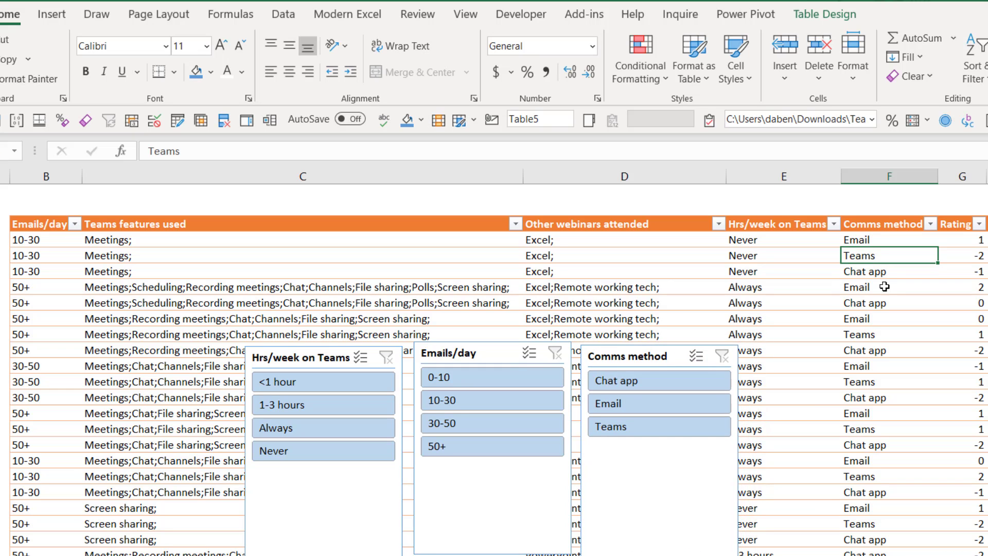
{"action": "key", "text": "Up"}
{"action": "key", "text": "Up"}
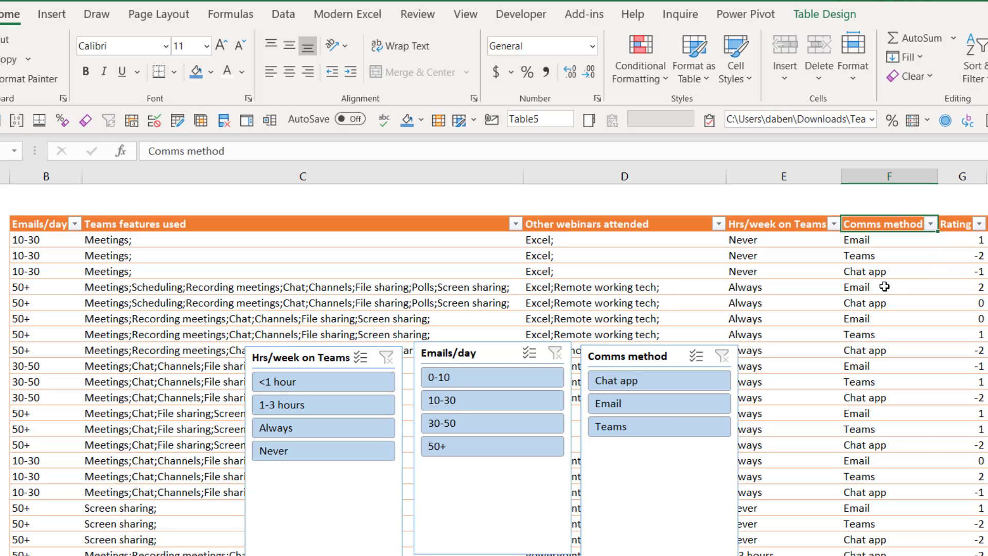
{"action": "key", "text": "ctrl+shift+Down"}
{"action": "key", "text": "shift+Right"}
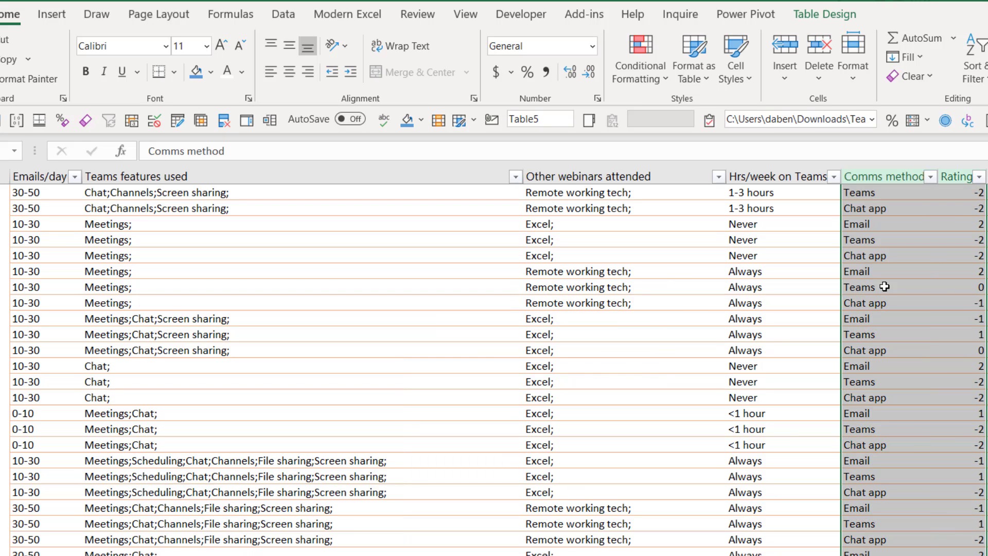
{"action": "key", "text": "ctrl+BackSpace"}
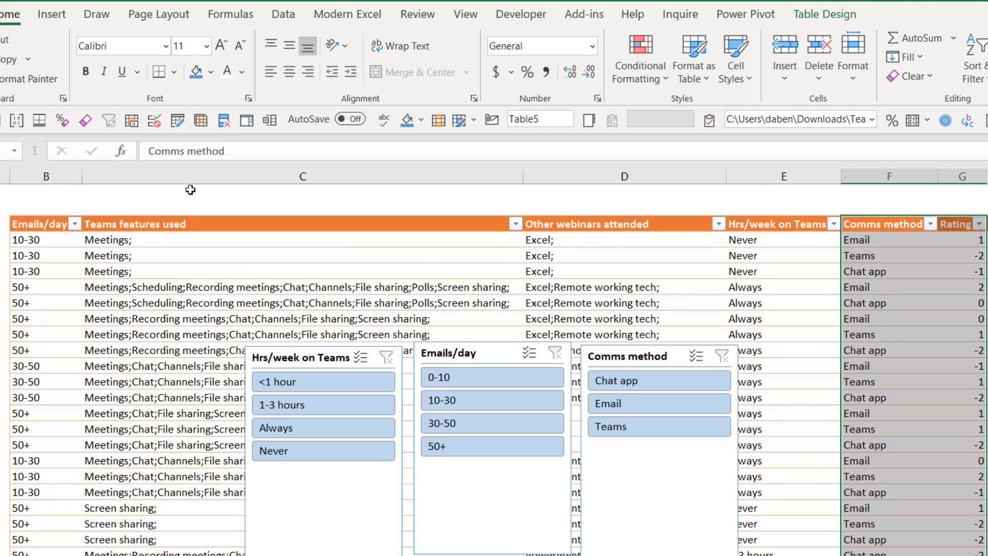
Insert a box-and-whisker chart of Rating by Comms method and test it with Chat app, Email and Teams.
{"action": "left_click", "coordinate": [51, 15]}
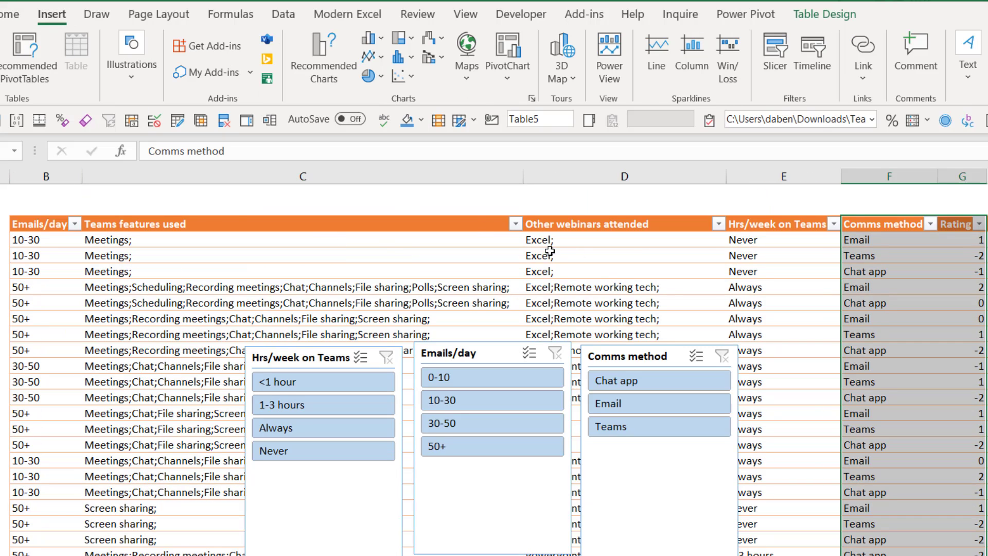
{"action": "left_click", "coordinate": [411, 61]}
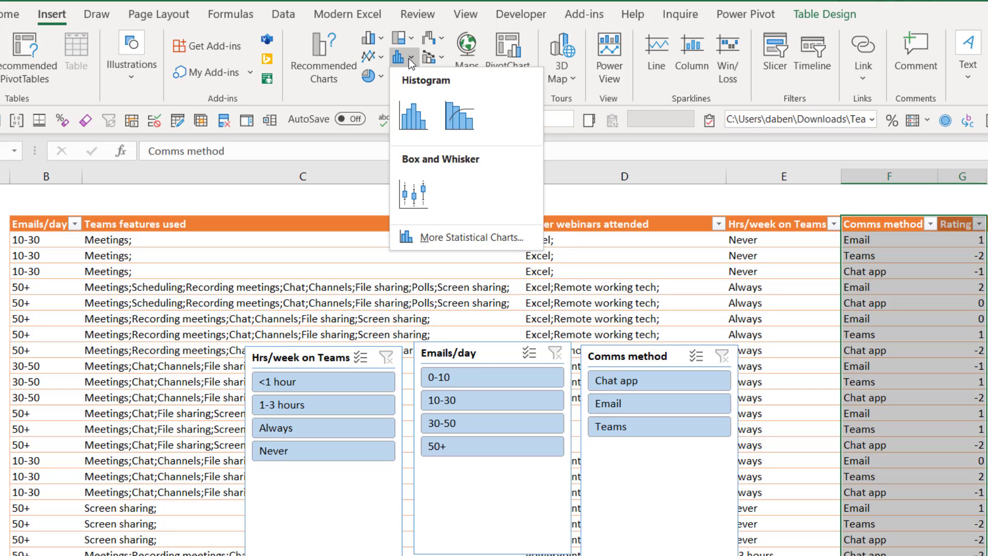
{"action": "left_click", "coordinate": [414, 194]}
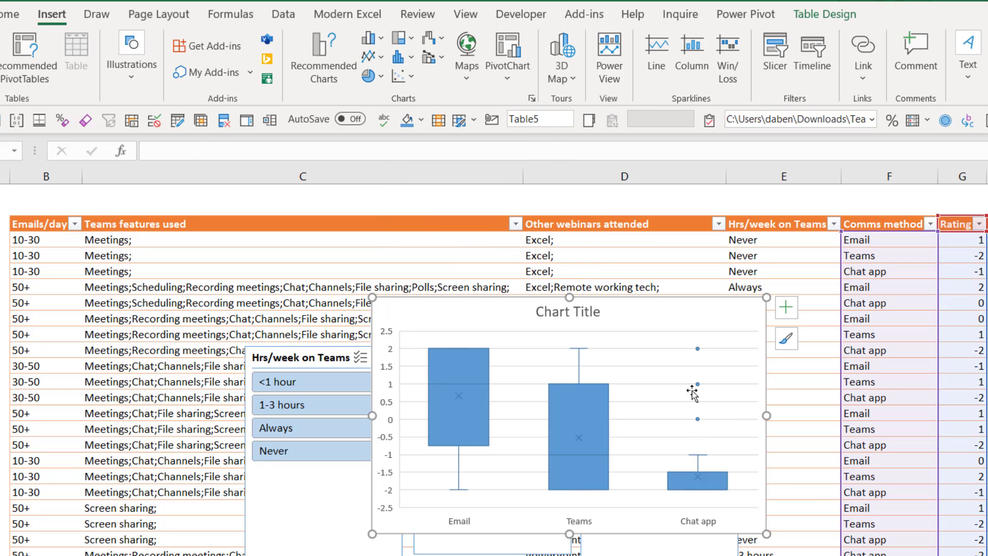
{"action": "left_click_drag", "start_coordinate": [633, 317], "coordinate": [987, 317]}
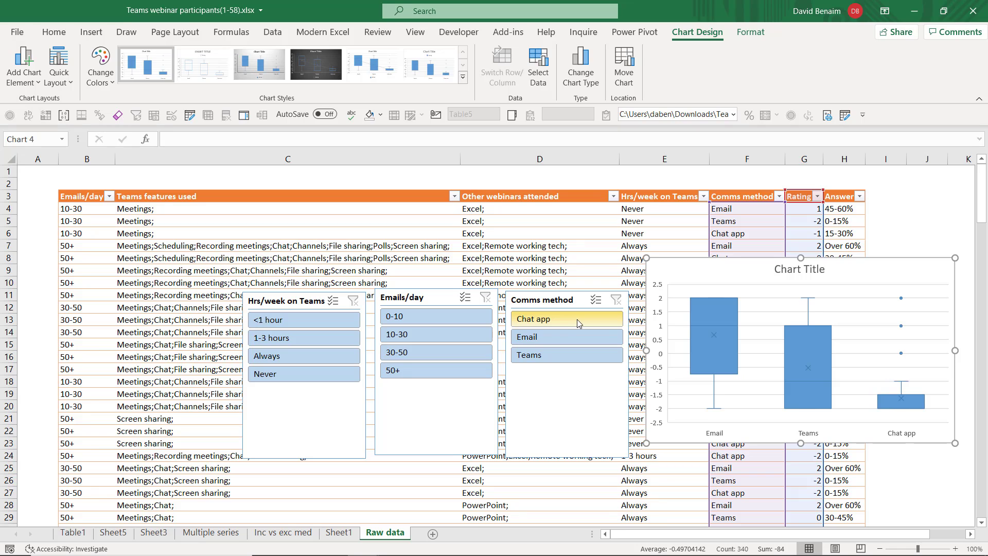
{"action": "left_click", "coordinate": [577, 320]}
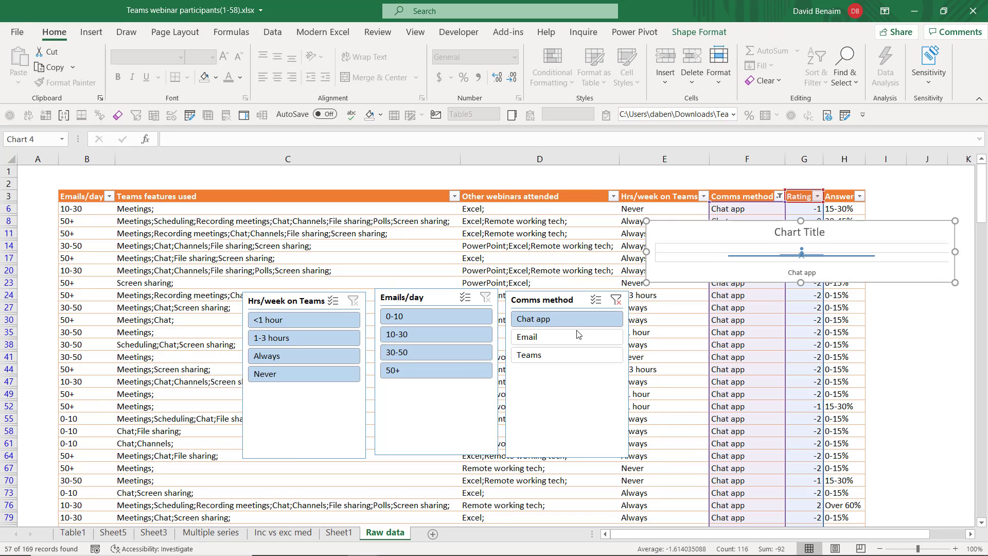
{"action": "left_click", "coordinate": [576, 336]}
{"action": "left_click", "coordinate": [573, 355]}
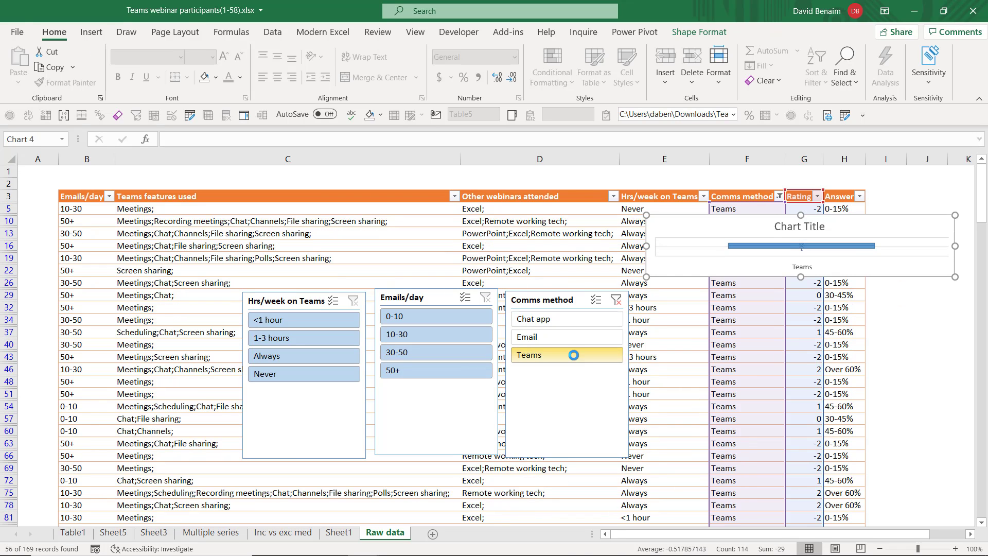
{"action": "left_click", "coordinate": [617, 301]}
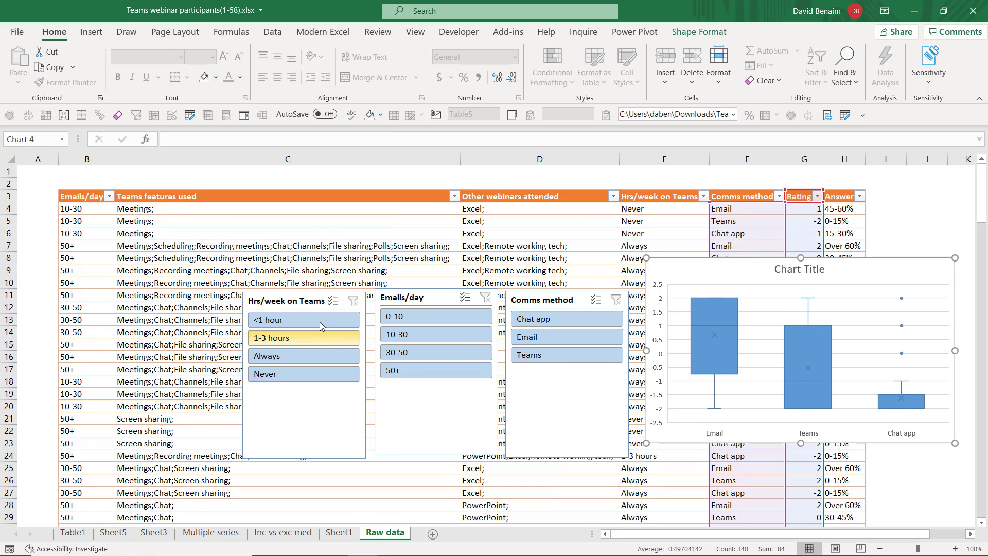
Test the Hrs/week on Teams slicer with Always, Never and <1 hour, clear it, and lower the chart.
{"action": "left_click", "coordinate": [334, 360]}
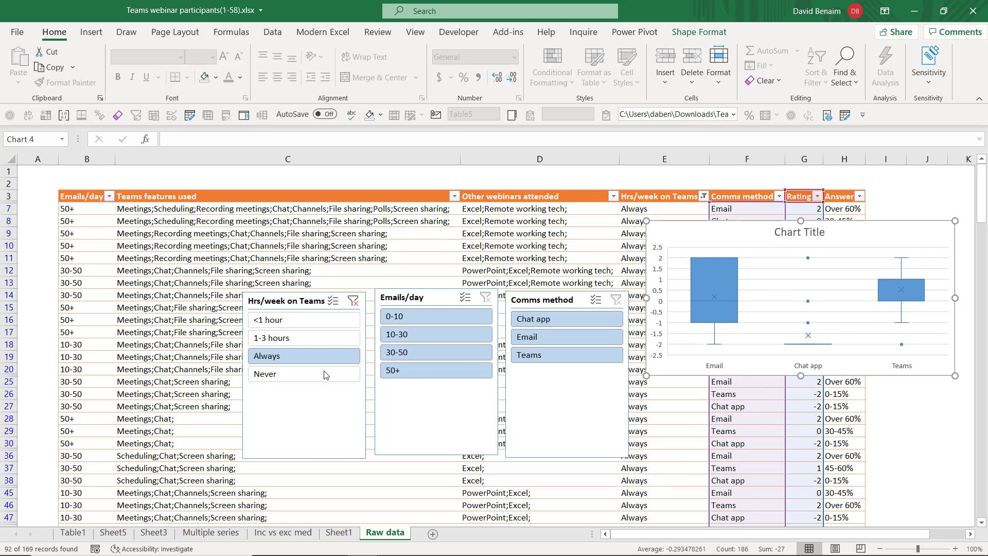
{"action": "left_click", "coordinate": [324, 375]}
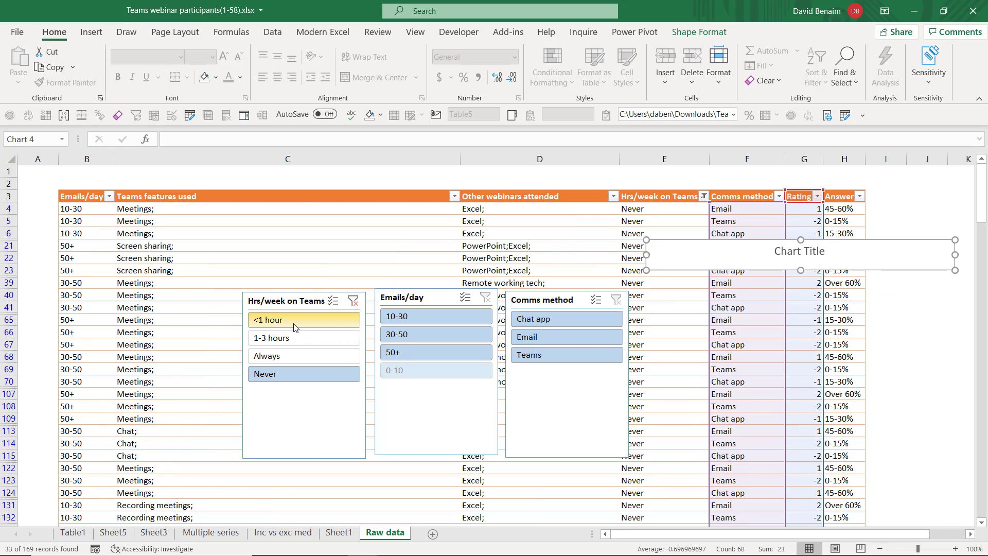
{"action": "left_click", "coordinate": [296, 321]}
{"action": "left_click", "coordinate": [354, 303]}
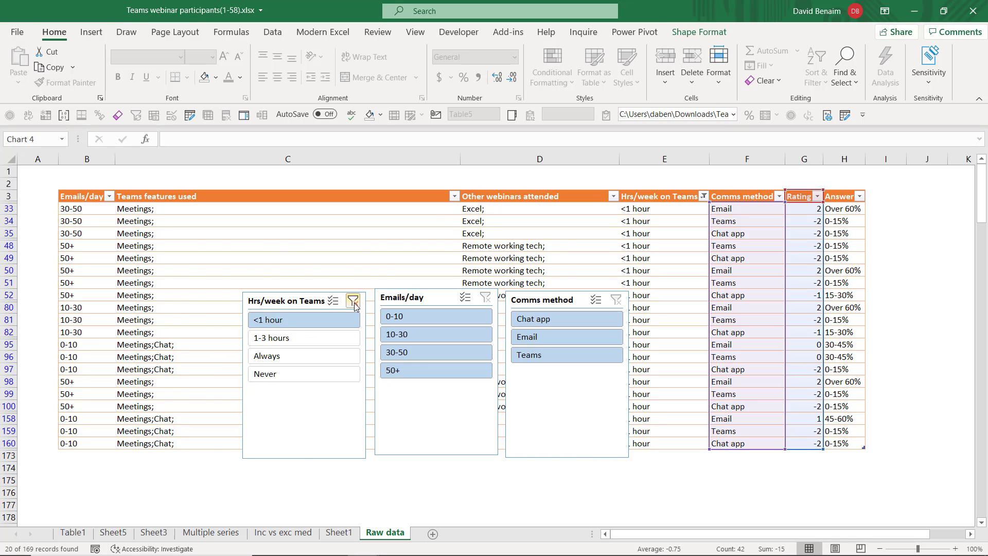
{"action": "left_click", "coordinate": [731, 263]}
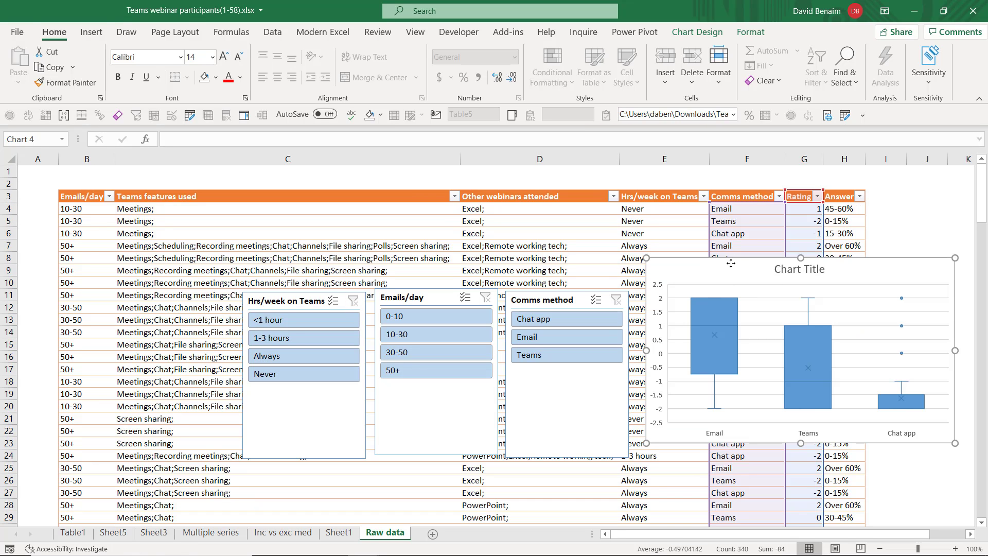
{"action": "left_click_drag", "start_coordinate": [721, 264], "coordinate": [709, 328]}
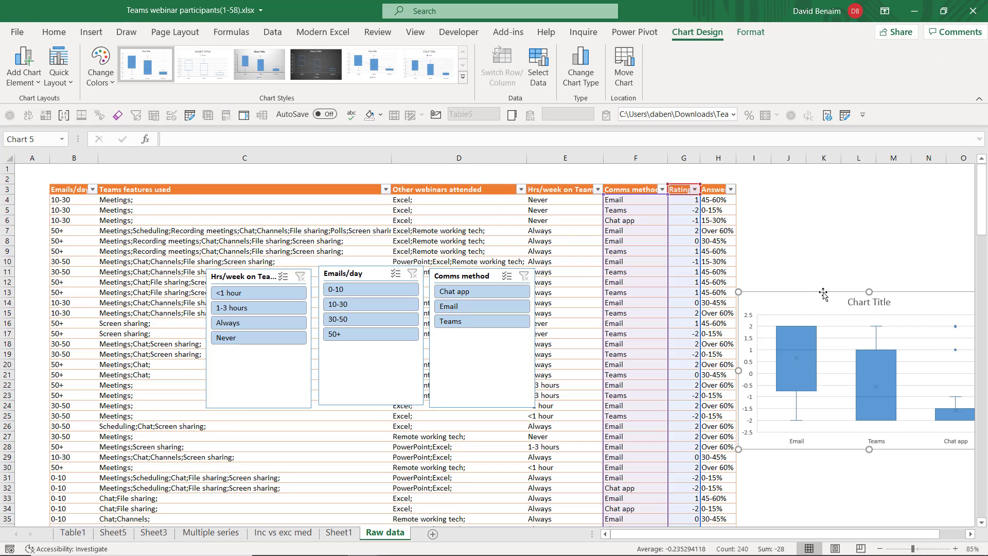
Move the box plot to the lower left and add a 'Value' column of 1s starting at I3.
{"action": "left_click_drag", "start_coordinate": [823, 293], "coordinate": [137, 354]}
{"action": "left_click", "coordinate": [750, 189]}
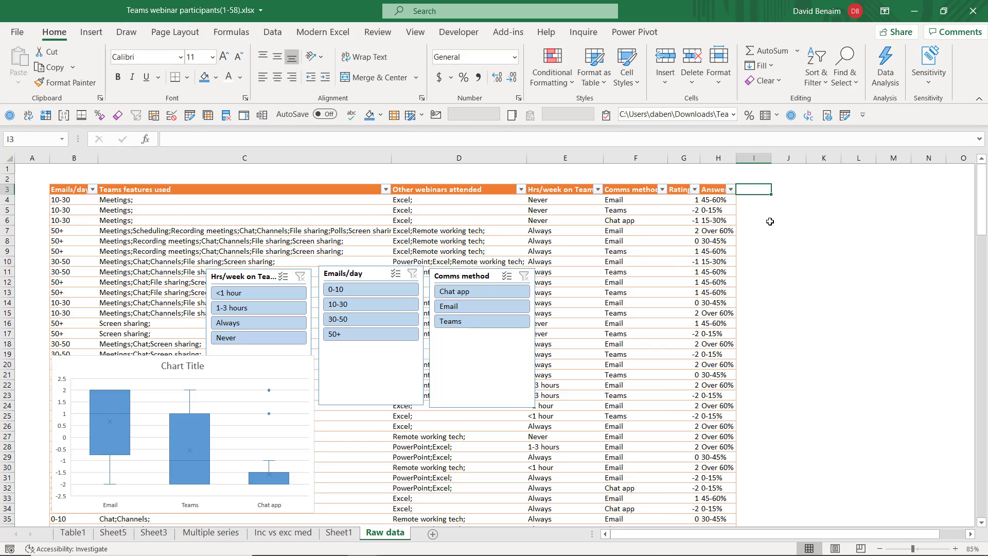
{"action": "type", "text": "Va"}
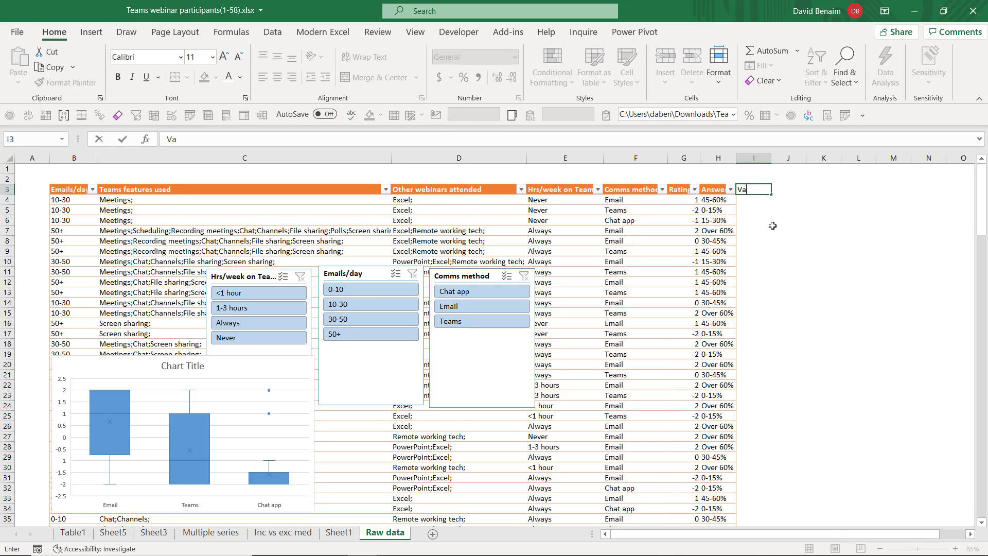
{"action": "type", "text": "lue"}
{"action": "key", "text": "Return"}
{"action": "type", "text": "1"}
{"action": "key", "text": "Return"}
{"action": "key", "text": "Up"}
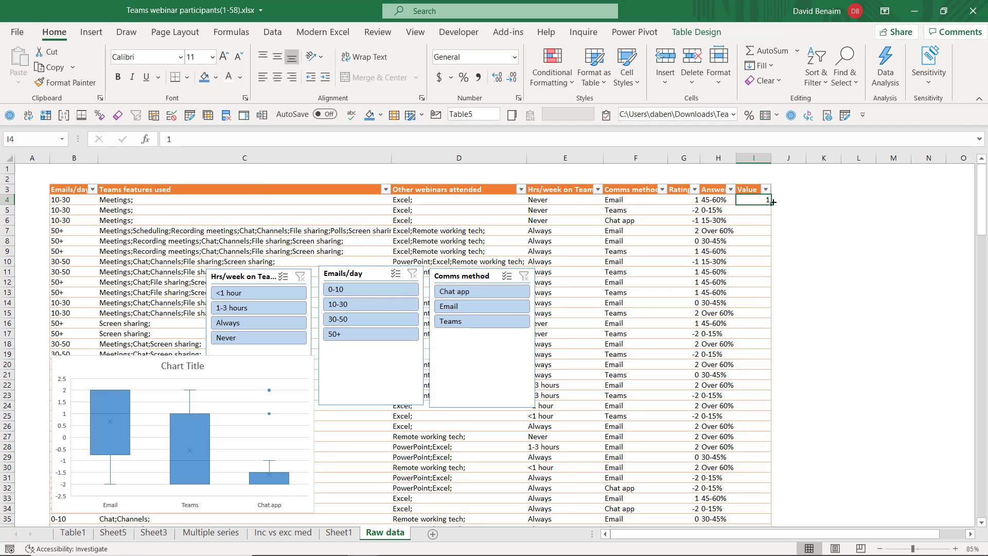
{"action": "double_click", "coordinate": [771, 206]}
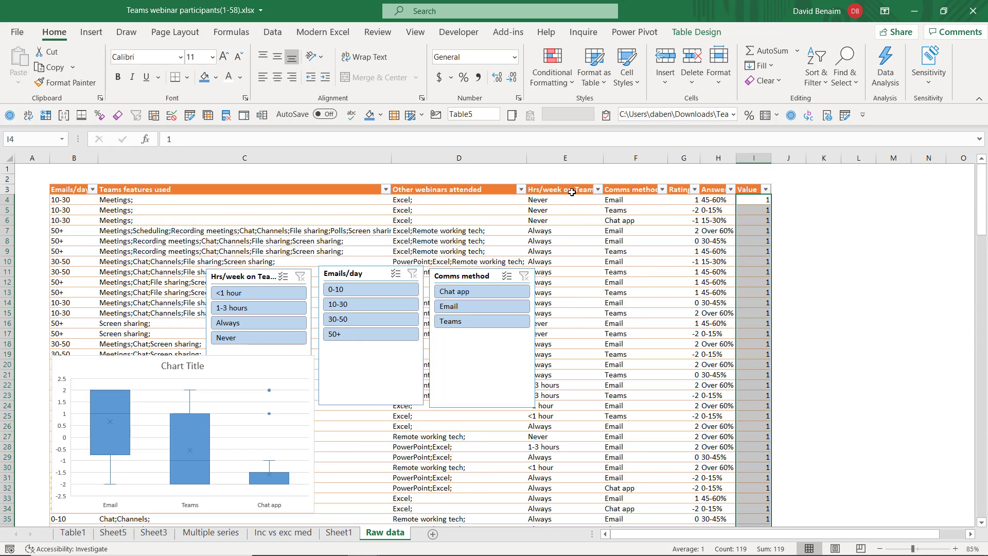
Select the Comms method column together with the Value column.
{"action": "left_click", "coordinate": [645, 191]}
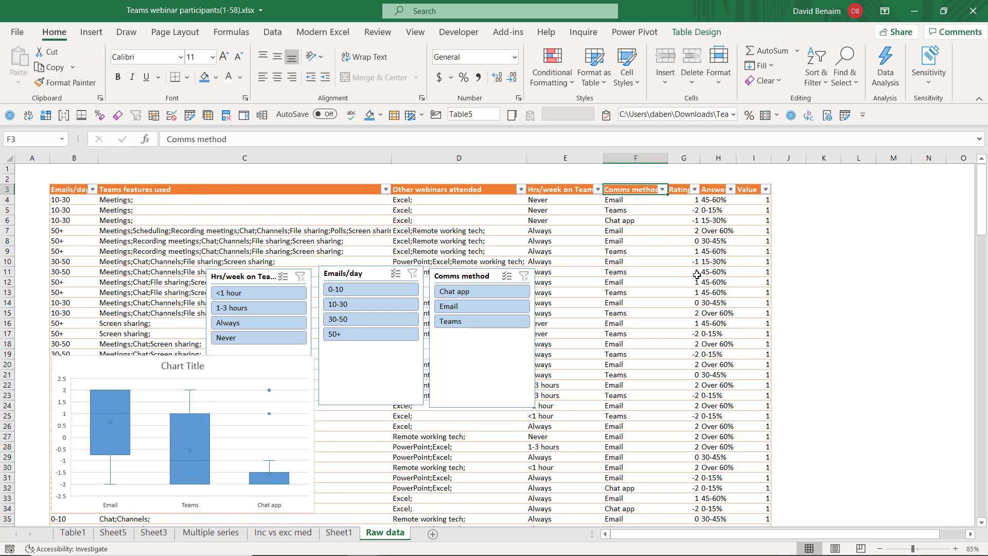
{"action": "key", "text": "ctrl+shift+Down"}
{"action": "key", "text": "ctrl+BackSpace"}
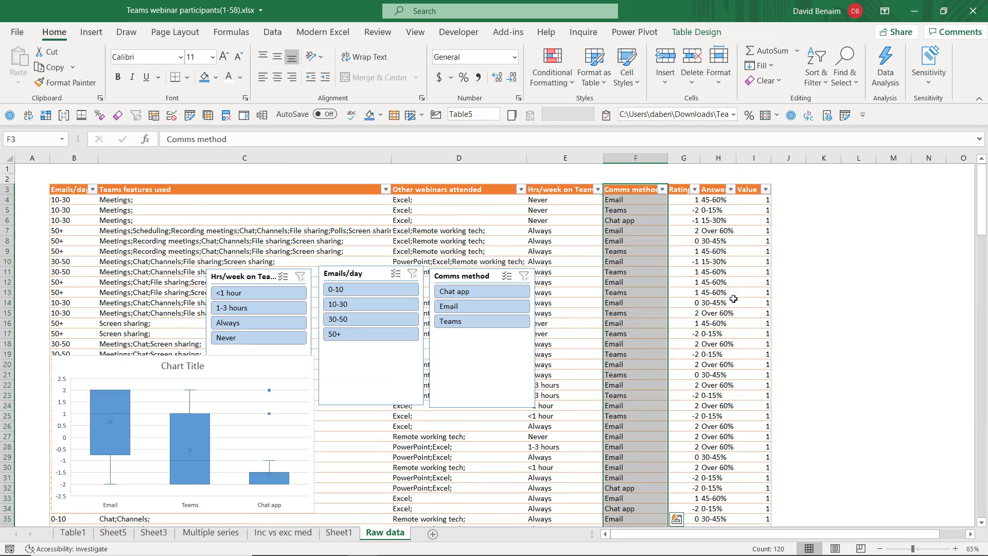
{"action": "left_click_drag", "start_coordinate": [752, 188], "coordinate": [766, 509]}
Insert a Pareto chart of the selection and delete its secondary percentage axis.
{"action": "left_click", "coordinate": [91, 32]}
{"action": "left_click", "coordinate": [366, 67]}
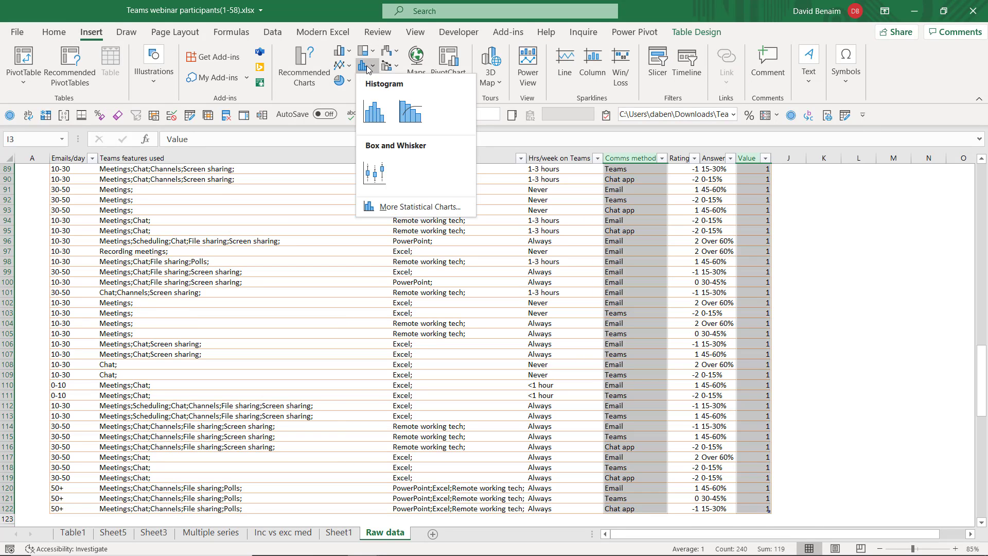
{"action": "left_click", "coordinate": [412, 125]}
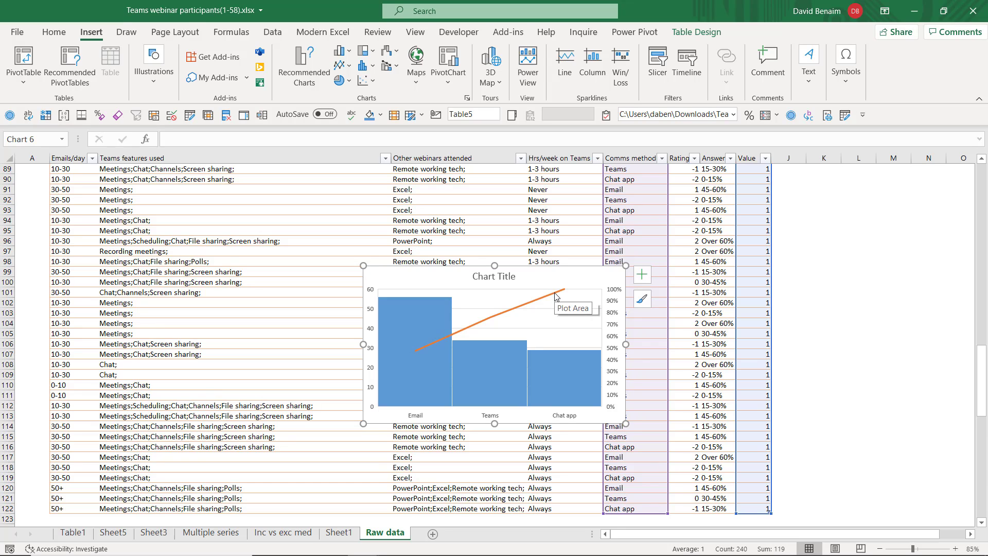
{"action": "left_click", "coordinate": [611, 308]}
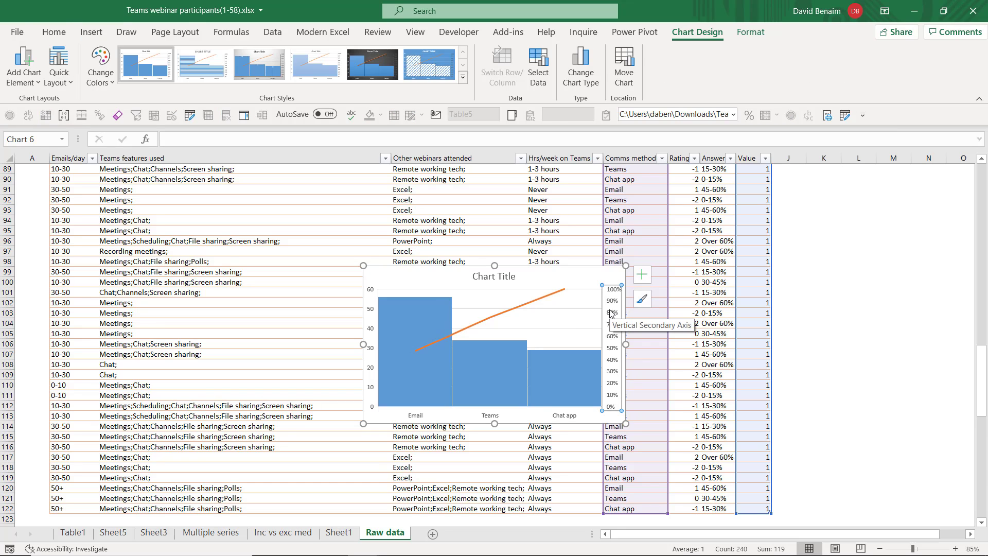
{"action": "key", "text": "Delete"}
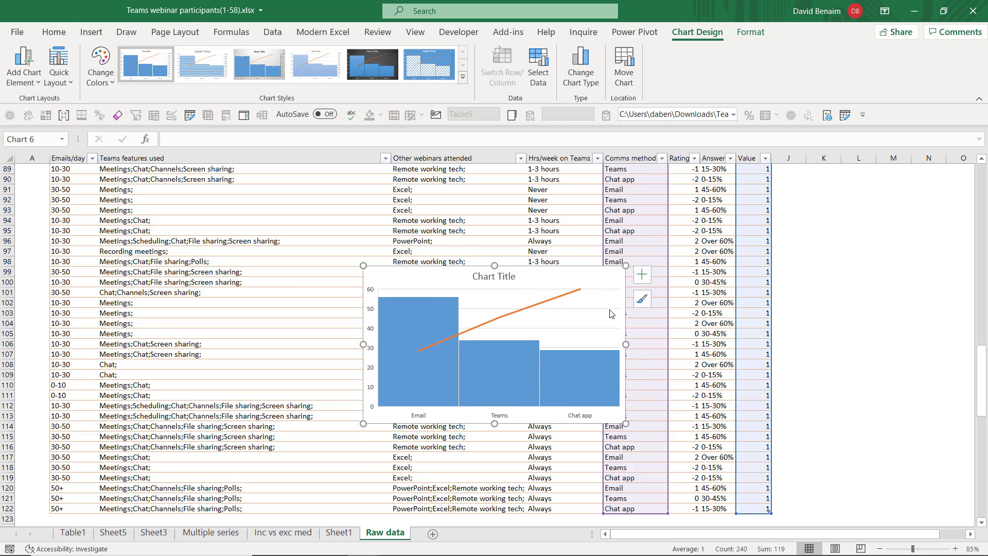
Hide the Pareto cumulative line by giving it a white outline.
{"action": "right_click", "coordinate": [577, 292]}
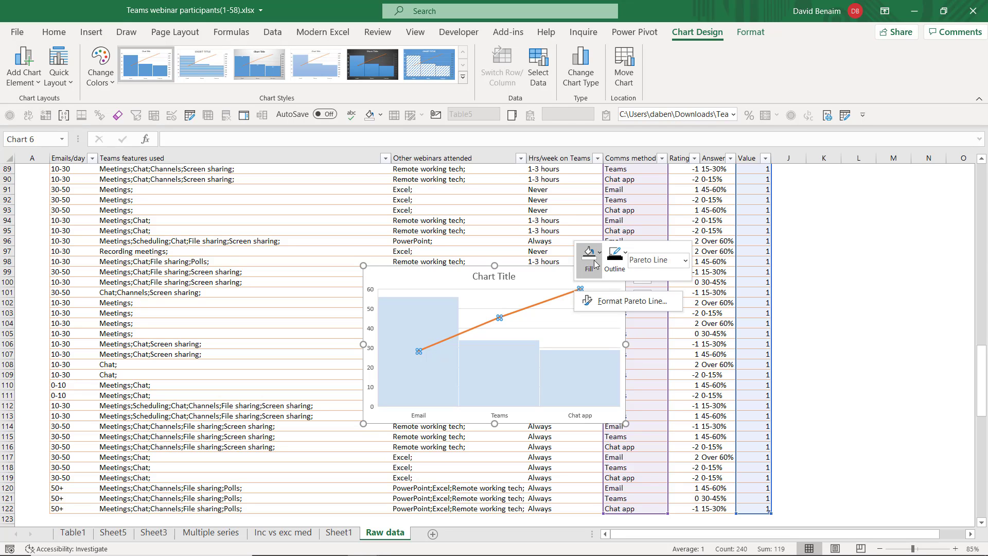
{"action": "left_click", "coordinate": [615, 256]}
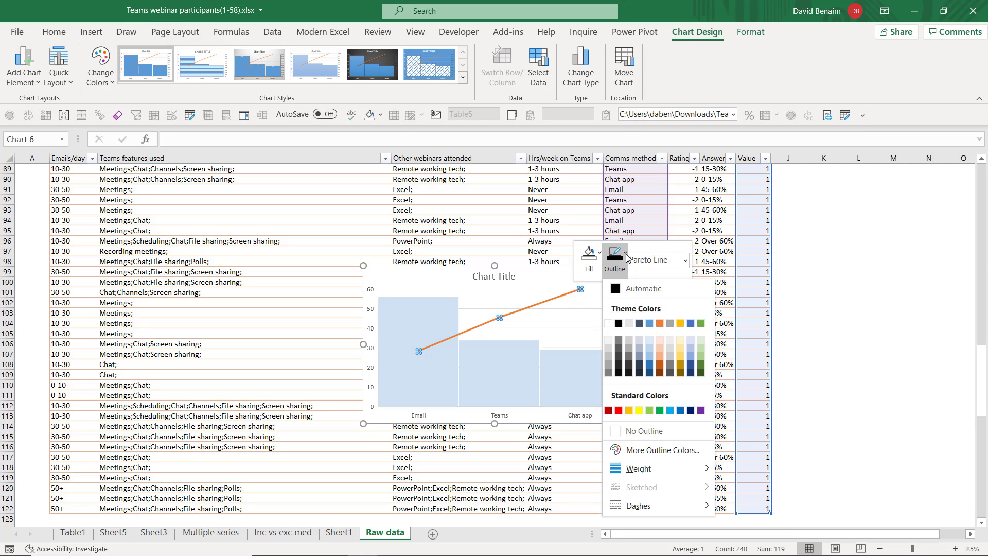
{"action": "left_click", "coordinate": [607, 338]}
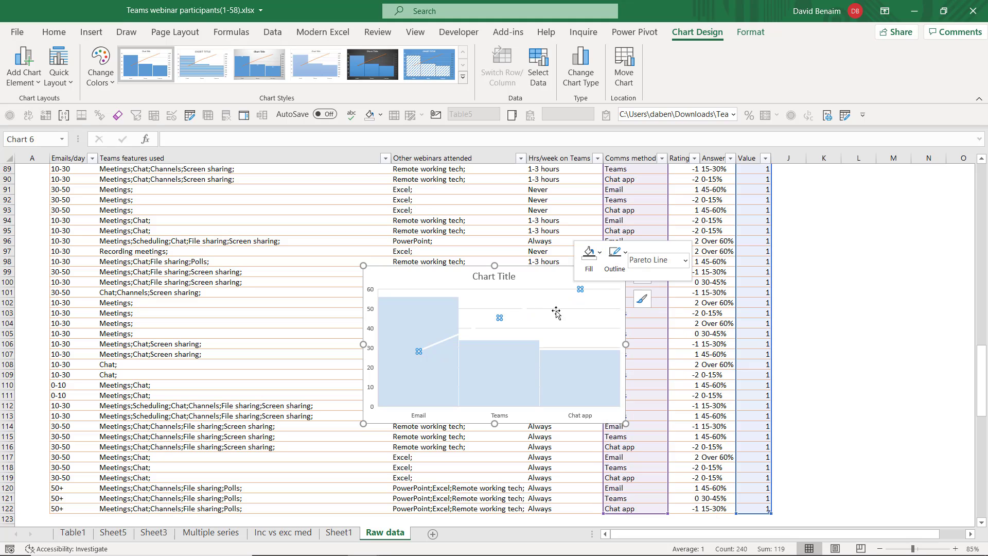
{"action": "left_click", "coordinate": [615, 255]}
{"action": "key", "text": "Escape"}
Retitle the chart 'Count'.
{"action": "left_click", "coordinate": [484, 281]}
{"action": "triple_click", "coordinate": [494, 280]}
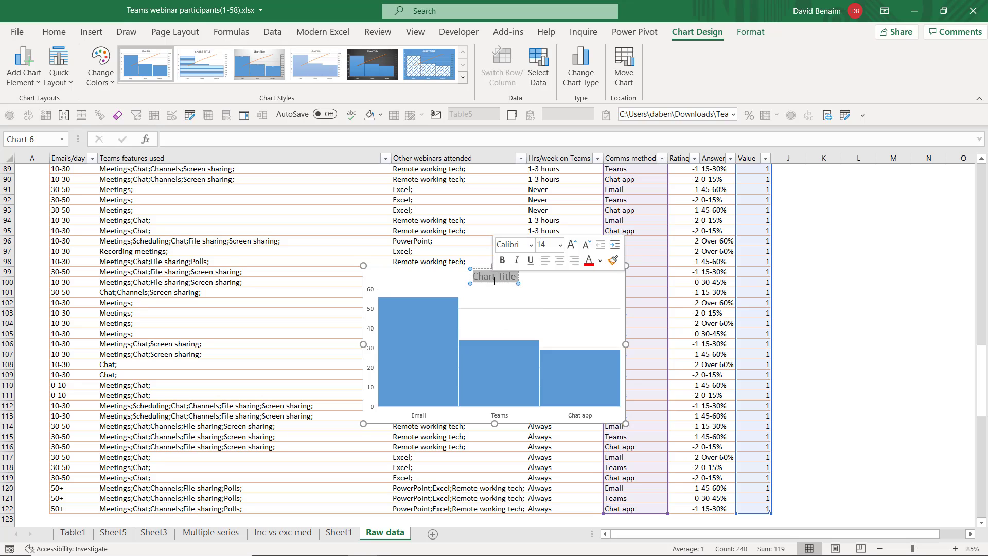
{"action": "type", "text": "COunt"}
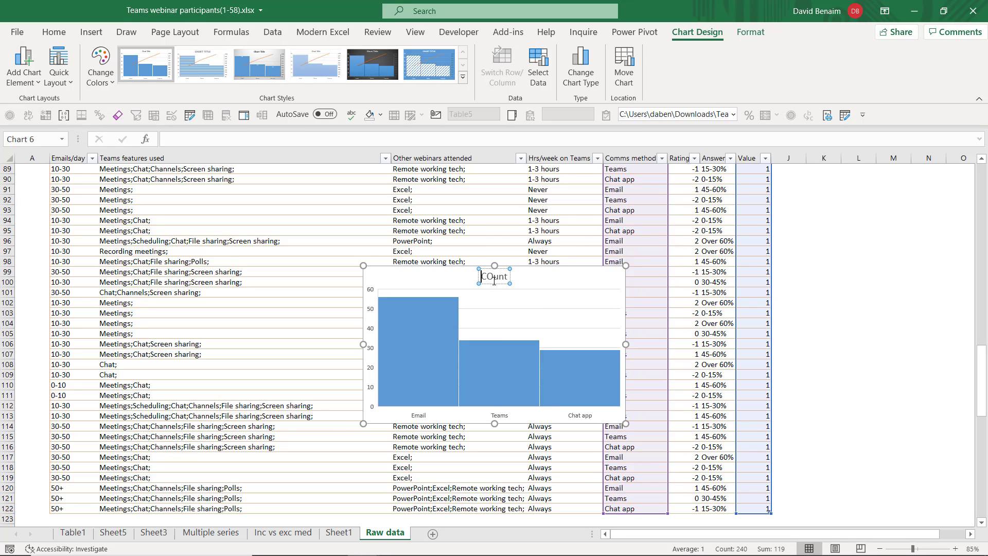
{"action": "type", "text": "o"}
{"action": "left_click", "coordinate": [577, 272]}
Show data labels (56, 34, 29) on the Count chart bars.
{"action": "left_click", "coordinate": [445, 314]}
{"action": "left_click", "coordinate": [641, 274]}
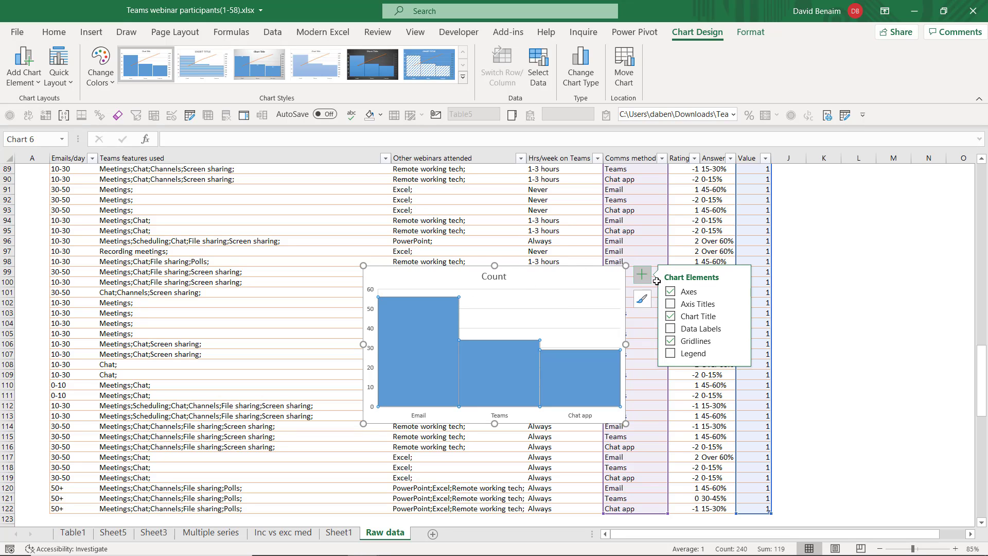
{"action": "left_click", "coordinate": [680, 329]}
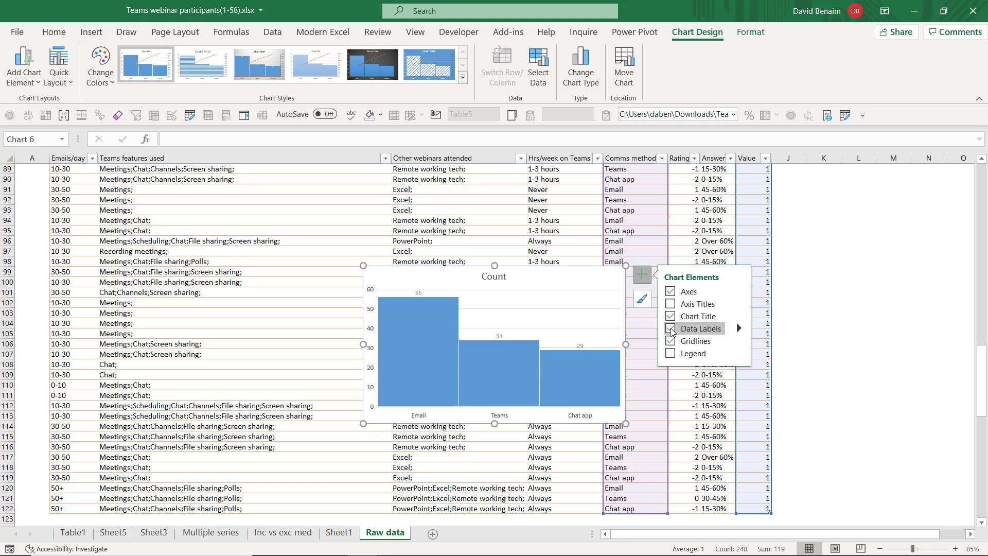
Increase the bar series gap width to 55% in Format Data Series.
{"action": "right_click", "coordinate": [601, 360]}
{"action": "left_click", "coordinate": [663, 501]}
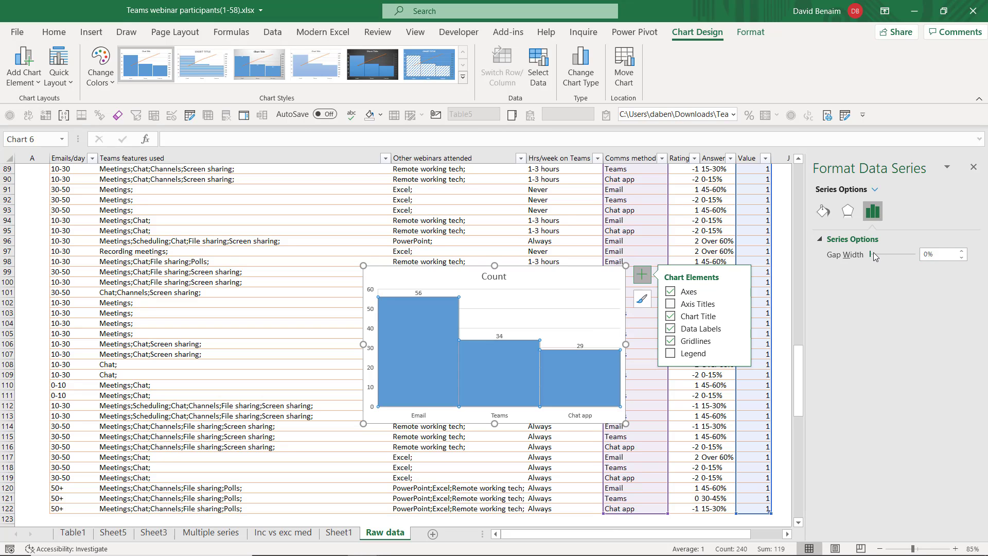
{"action": "left_click_drag", "start_coordinate": [883, 255], "coordinate": [876, 261]}
Move the Count chart up and right, then cut it for relocation.
{"action": "left_click", "coordinate": [573, 279]}
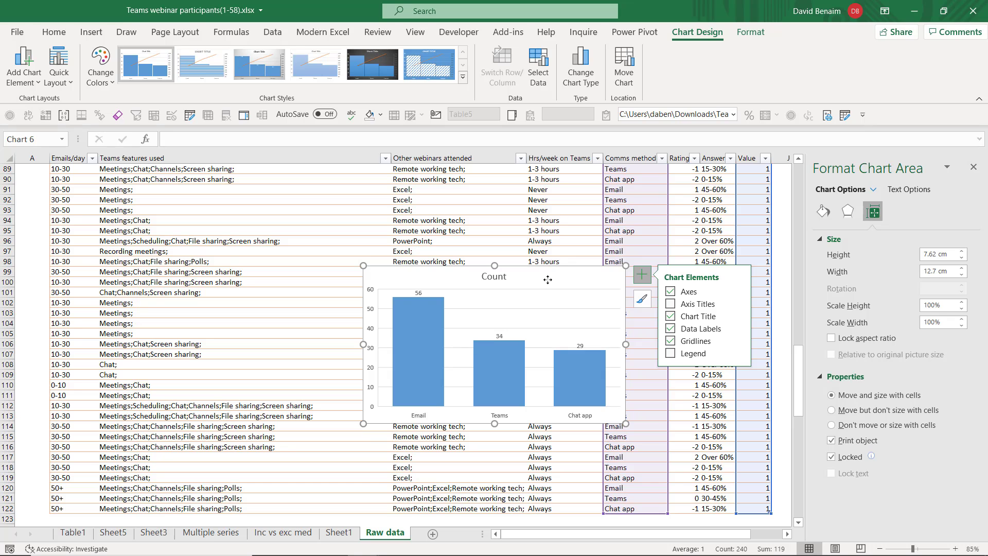
{"action": "left_click_drag", "start_coordinate": [547, 279], "coordinate": [651, 215]}
{"action": "key", "text": "Delete"}
Paste the Count chart beside the slicers and close the formatting pane.
{"action": "scroll", "coordinate": [681, 335], "scroll_direction": "up", "scroll_amount": 20}
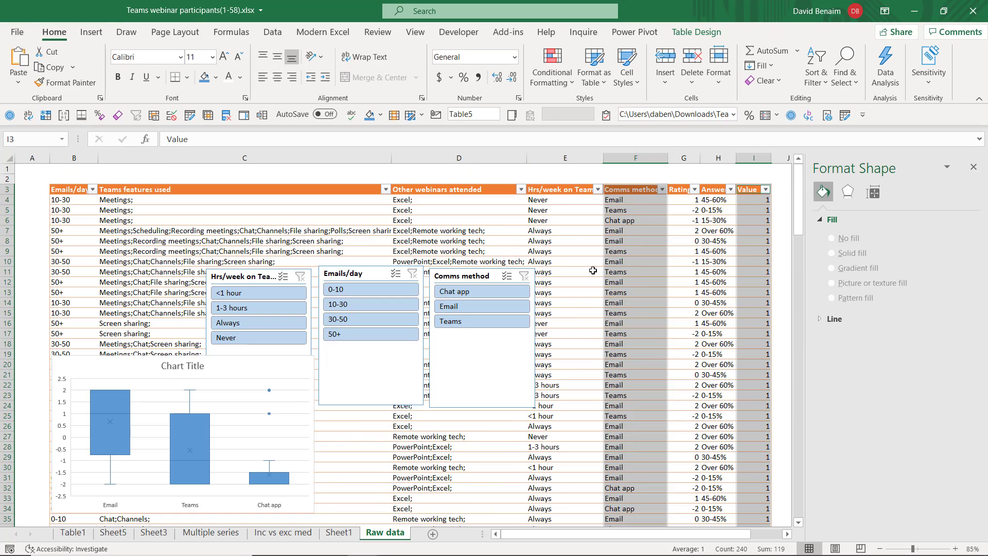
{"action": "left_click", "coordinate": [591, 231]}
{"action": "key", "text": "ctrl+z"}
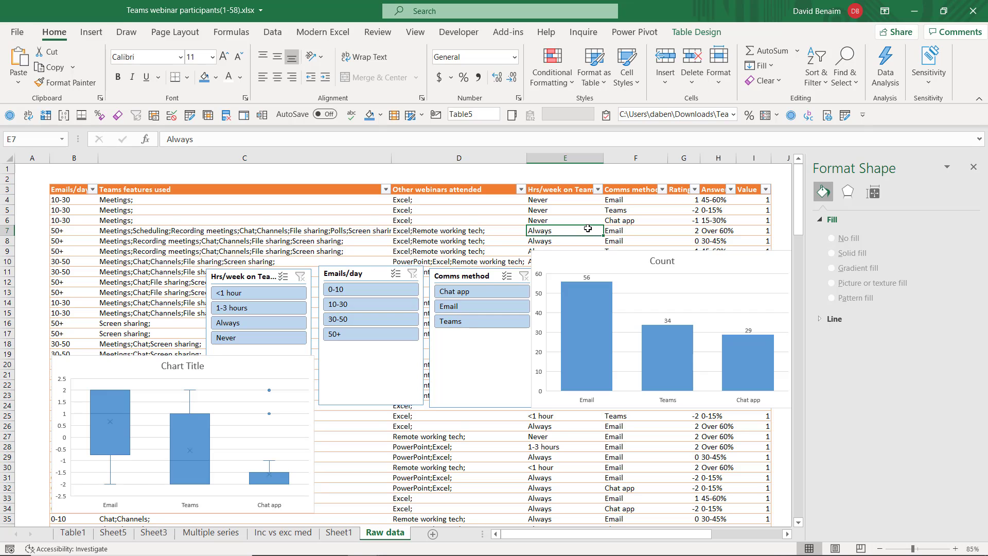
{"action": "left_click", "coordinate": [972, 169]}
Try filtering to Email and 10-30 emails/day, then clear both slicer filters.
{"action": "left_click", "coordinate": [453, 307]}
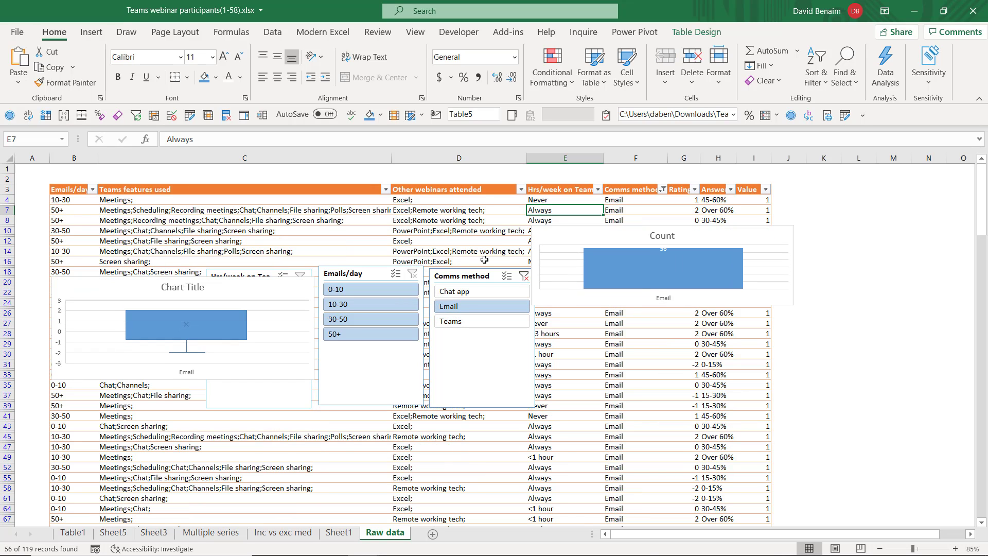
{"action": "left_click", "coordinate": [385, 305]}
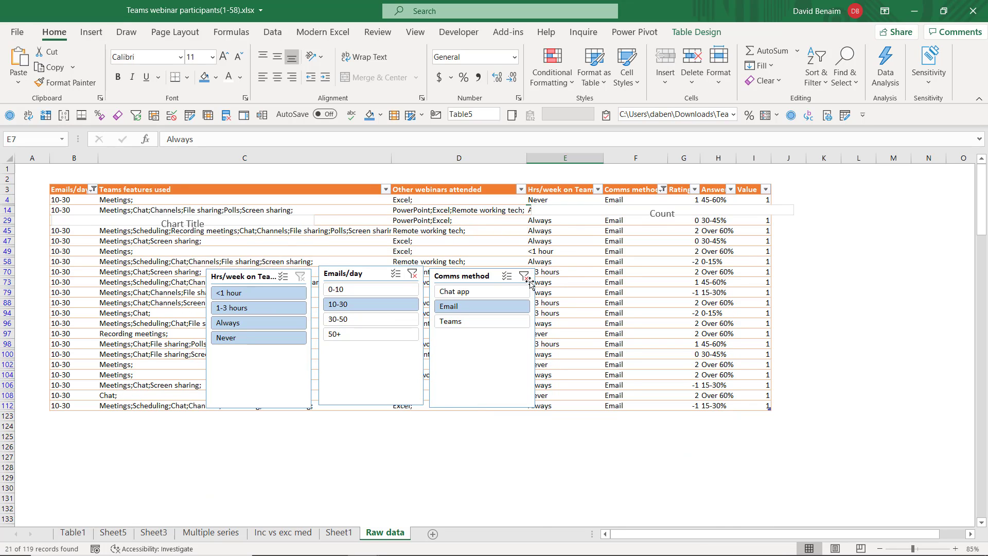
{"action": "left_click", "coordinate": [524, 276]}
{"action": "left_click", "coordinate": [412, 273]}
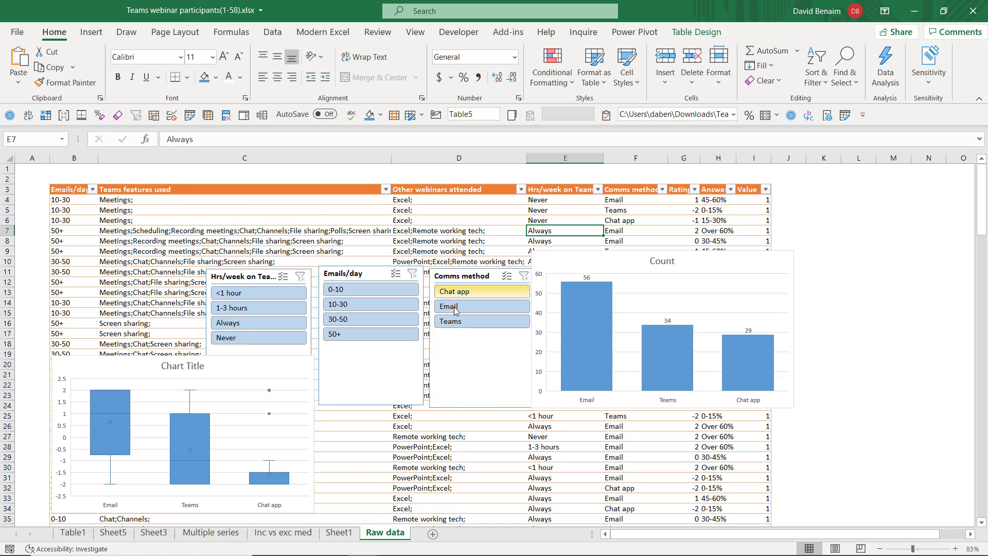
Set all charts and slicers to not move or size with cells.
{"action": "left_click", "coordinate": [486, 364]}
{"action": "key", "text": "ctrl+a"}
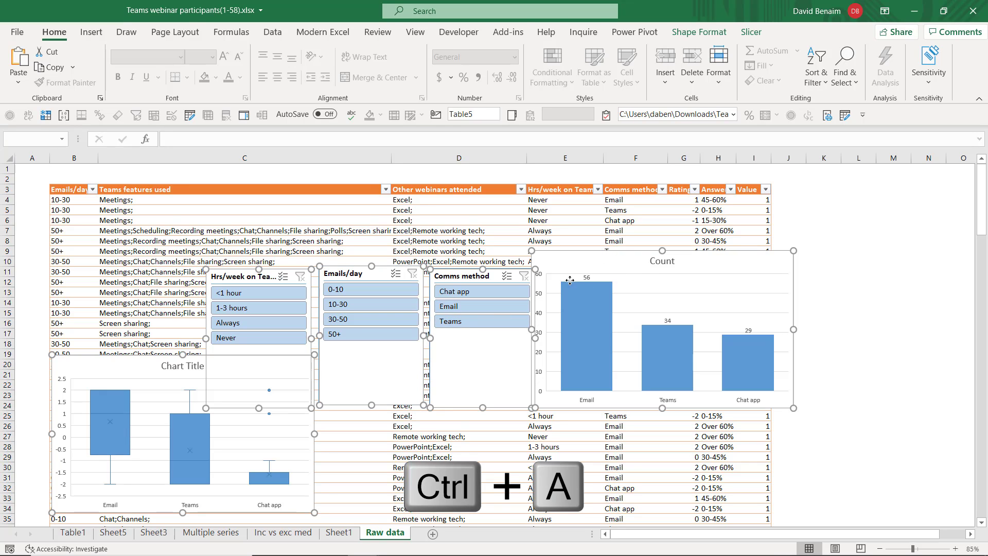
{"action": "right_click", "coordinate": [520, 337]}
{"action": "left_click", "coordinate": [571, 307]}
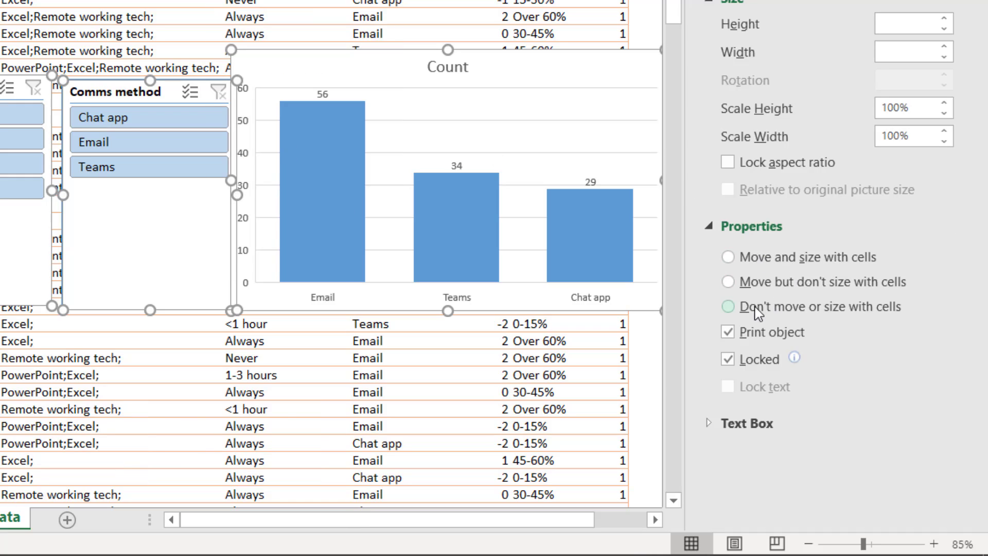
{"action": "key", "text": "Escape"}
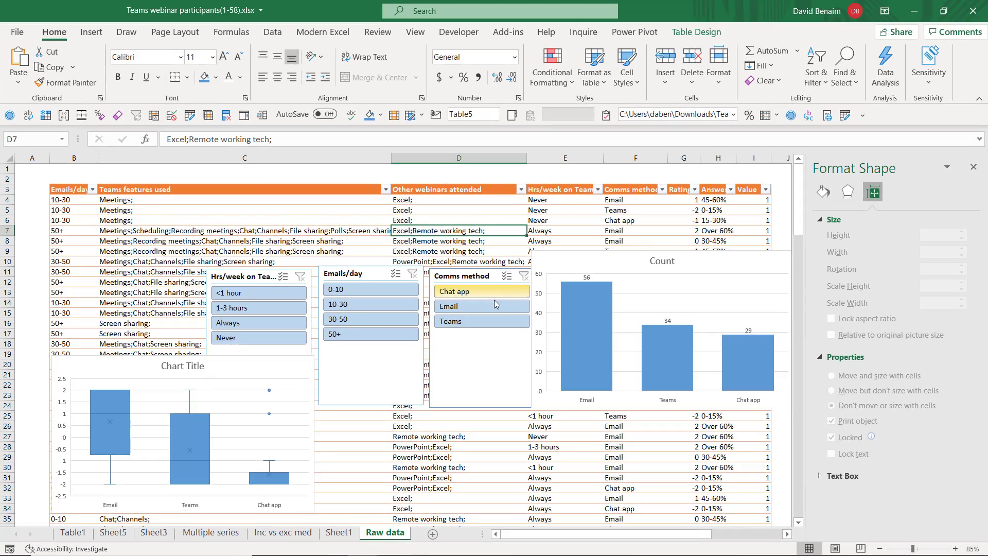
Filter the Emails/day slicer to 0-10, after trying 10-30 and 30-50.
{"action": "left_click", "coordinate": [394, 307]}
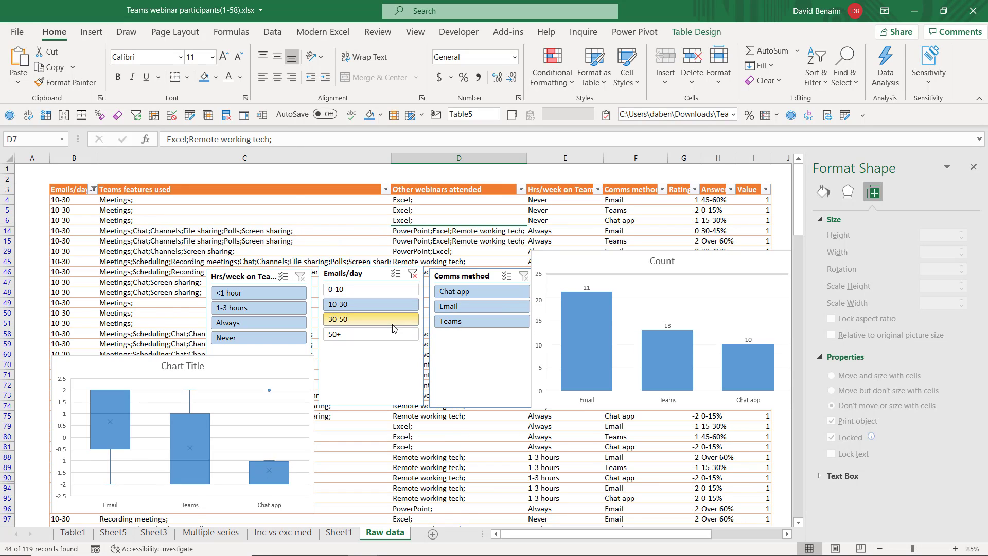
{"action": "left_click", "coordinate": [393, 323]}
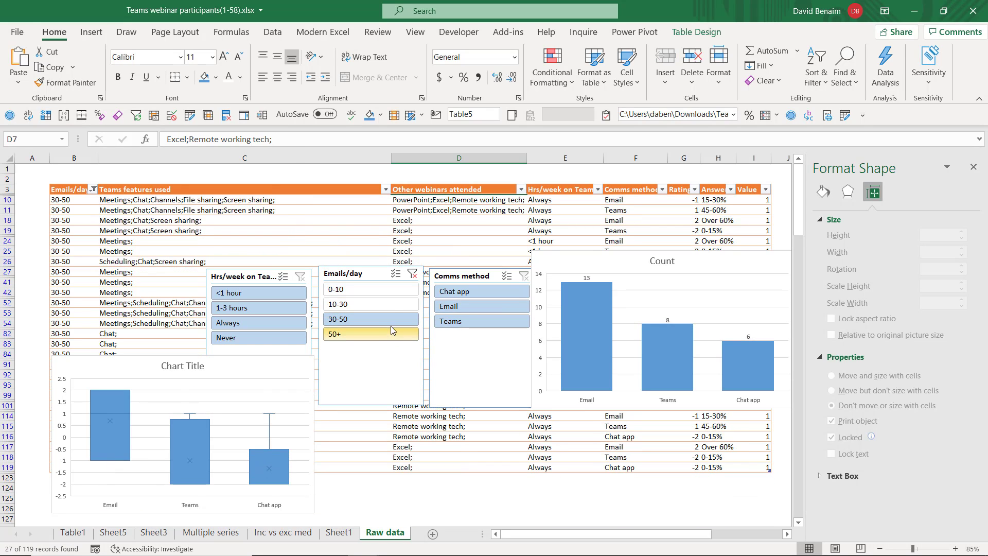
{"action": "left_click", "coordinate": [388, 289]}
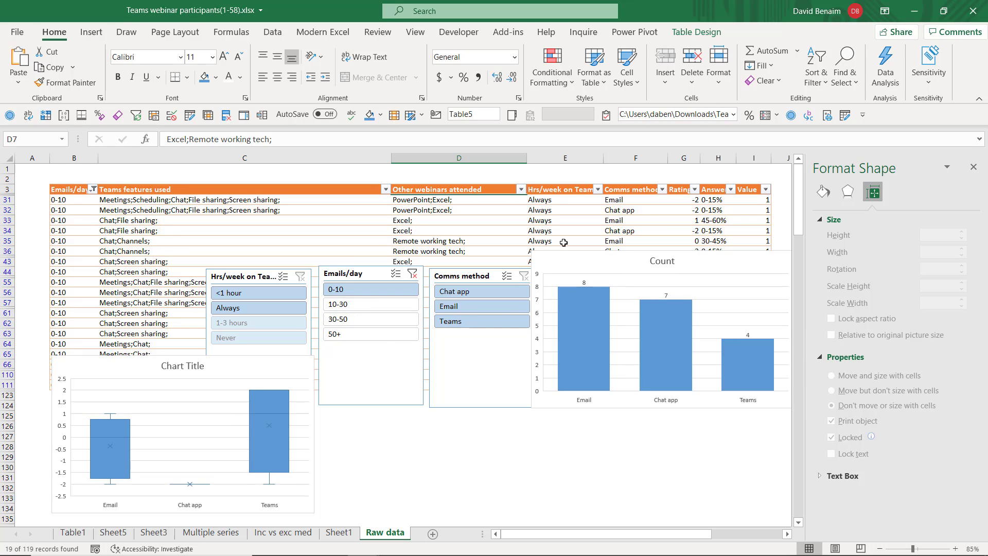
Count the four Teams cells (F56, F62, F65, F111) and place the Count chart beside the box plot.
{"action": "left_click_drag", "start_coordinate": [616, 255], "coordinate": [604, 287]}
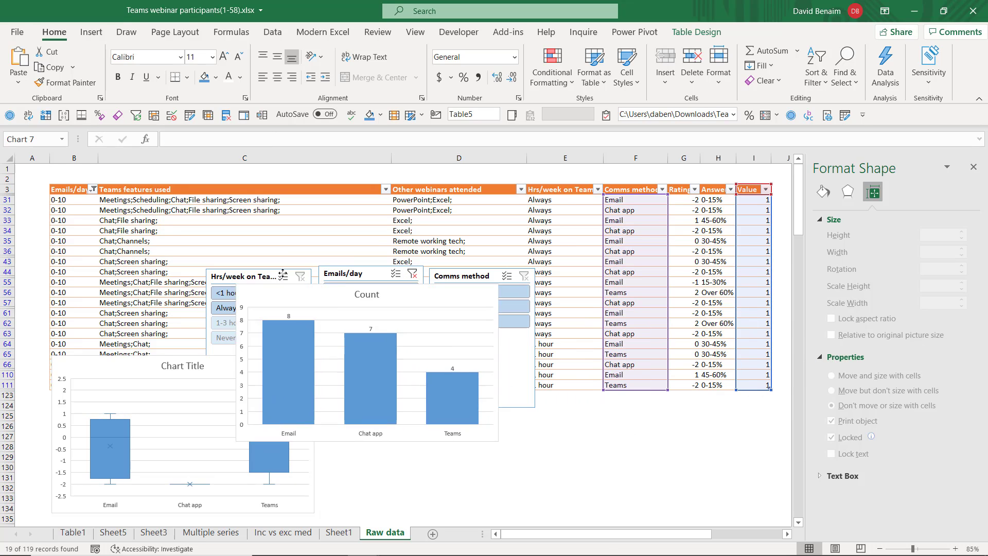
{"action": "left_click_drag", "start_coordinate": [267, 268], "coordinate": [155, 196]}
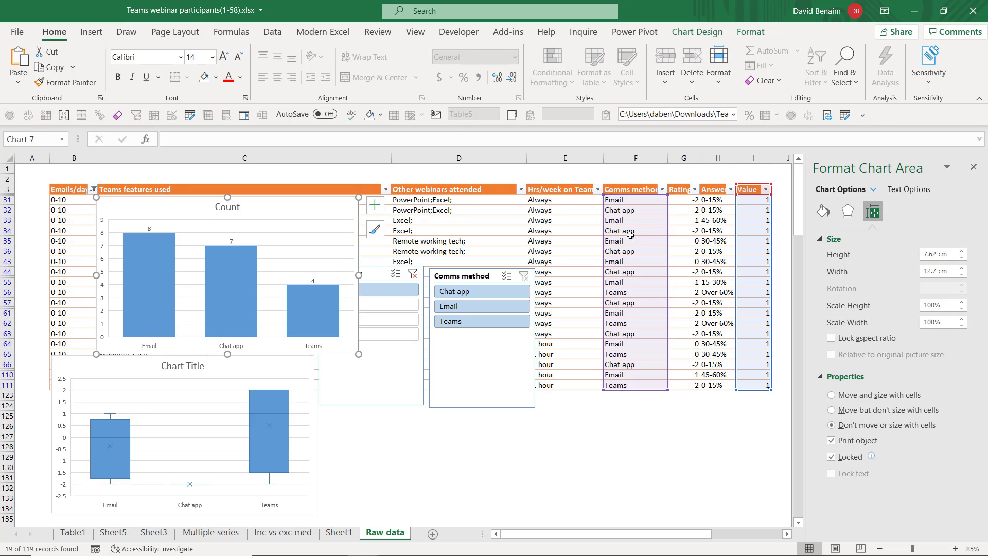
{"action": "left_click", "coordinate": [636, 292]}
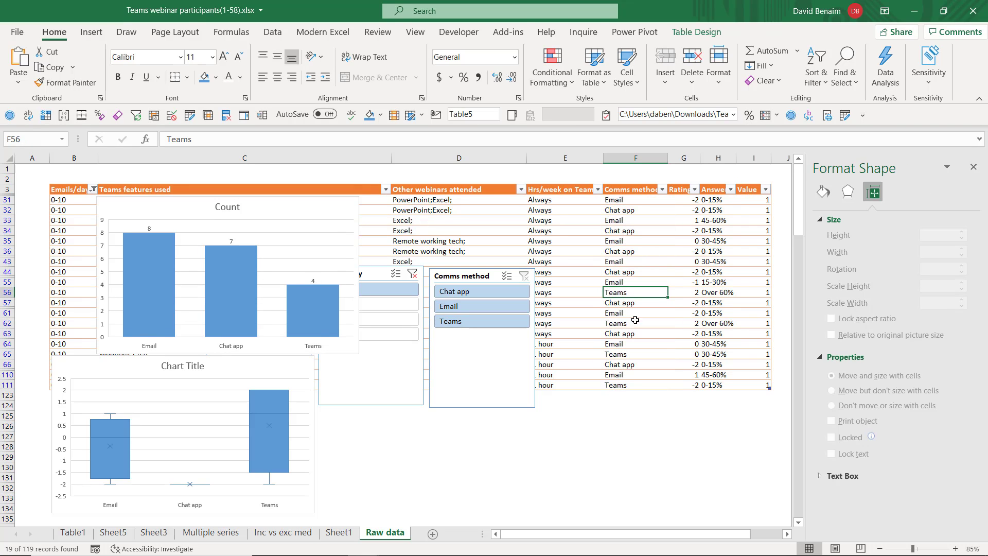
{"action": "left_click", "coordinate": [632, 322], "text": "ctrl"}
{"action": "left_click", "coordinate": [638, 364], "text": "ctrl"}
{"action": "left_click", "coordinate": [633, 353], "text": "ctrl"}
{"action": "left_click", "coordinate": [629, 363], "text": "ctrl"}
{"action": "left_click", "coordinate": [633, 385], "text": "ctrl"}
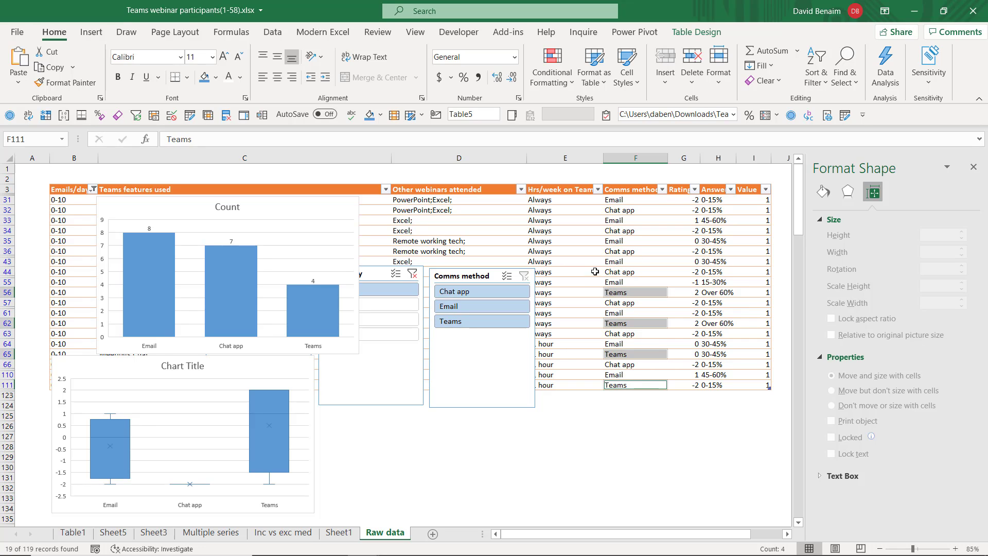
{"action": "left_click_drag", "start_coordinate": [319, 216], "coordinate": [710, 341]}
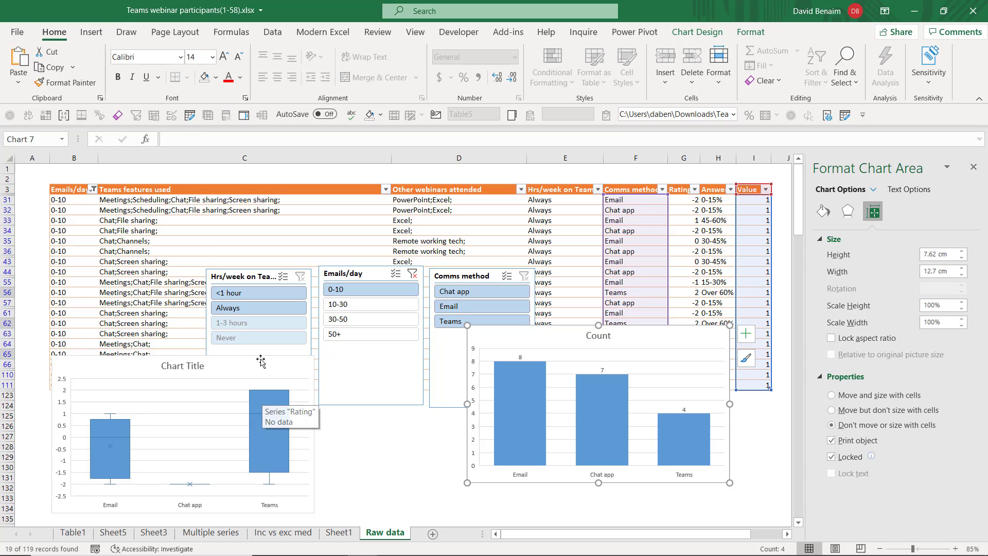
{"action": "key", "text": "Escape"}
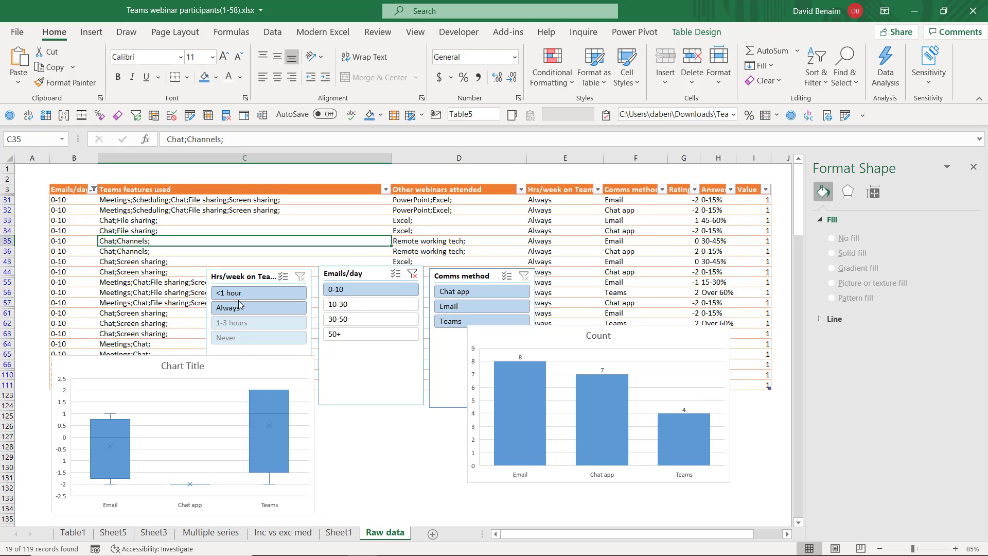
Select and copy all the charts and slicers.
{"action": "left_click", "coordinate": [242, 367]}
{"action": "key", "text": "ctrl+a"}
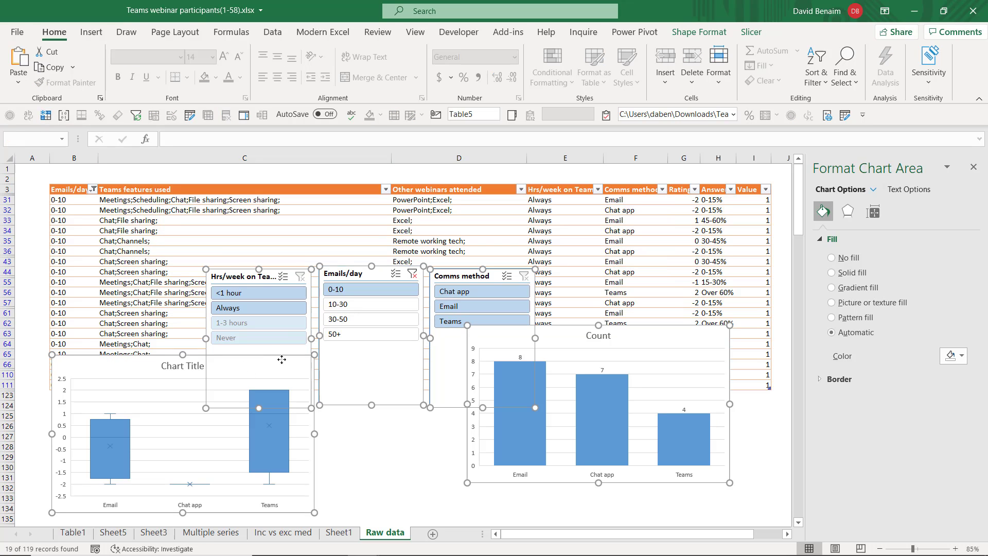
{"action": "right_click", "coordinate": [284, 348]}
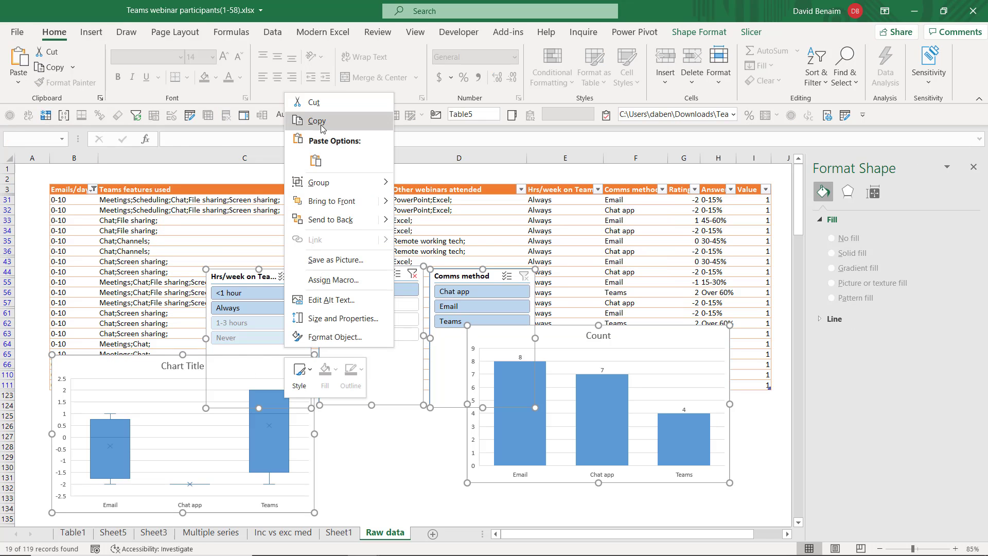
{"action": "left_click", "coordinate": [291, 122]}
Paste them onto a new Sheet7 and select the box-and-whisker chart area.
{"action": "left_click", "coordinate": [432, 533]}
{"action": "key", "text": "ctrl+v"}
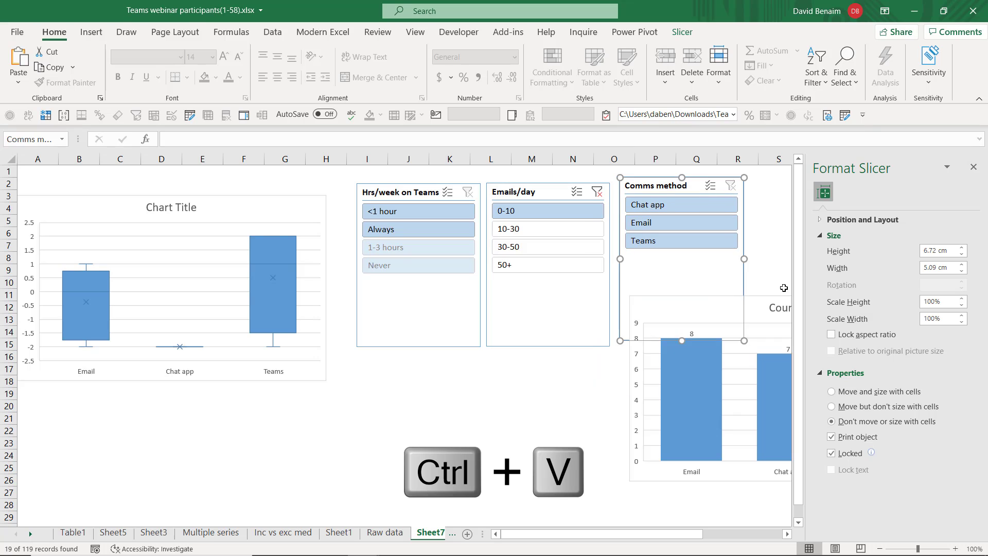
{"action": "left_click", "coordinate": [744, 36]}
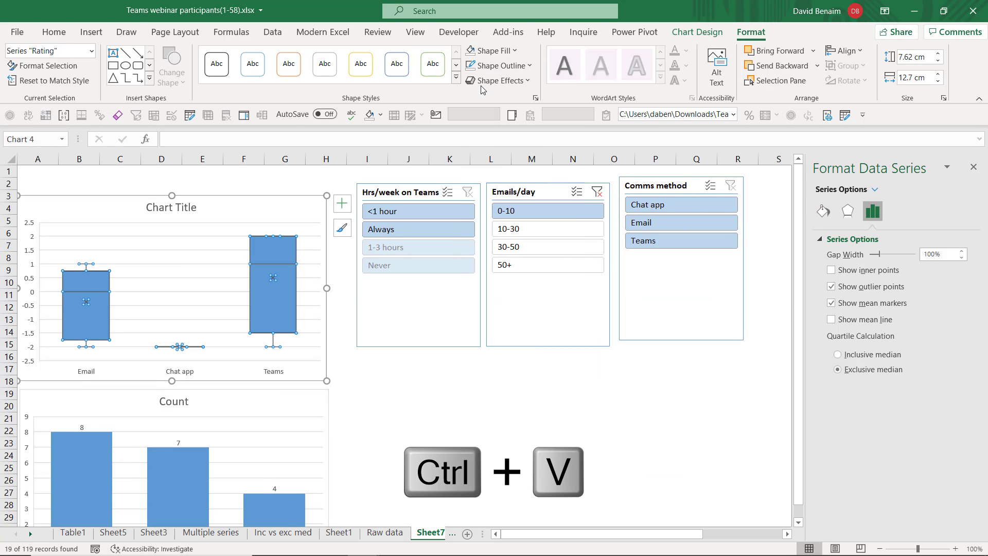
{"action": "left_click", "coordinate": [312, 211]}
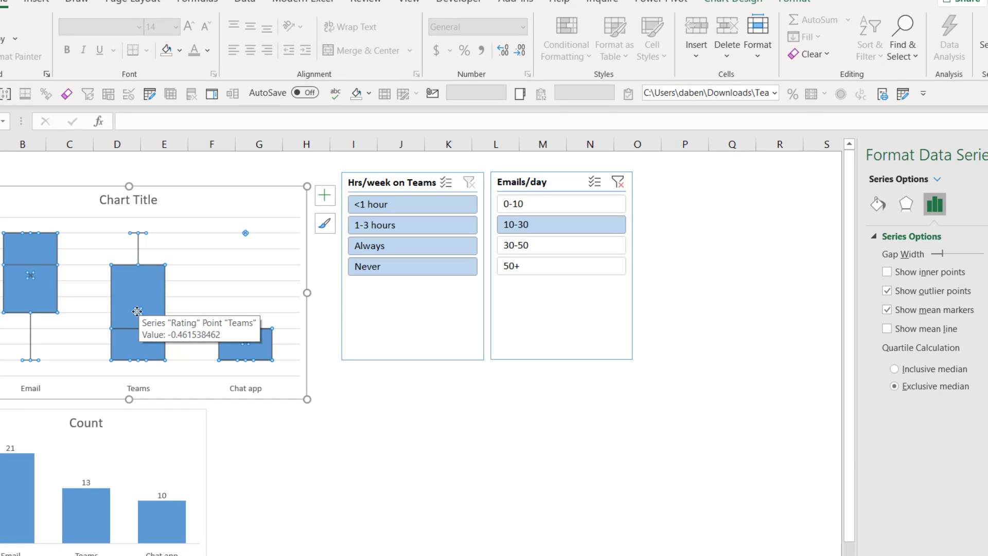
In the box series format options, toggle outlier points and add then remove the mean line.
{"action": "right_click", "coordinate": [138, 311]}
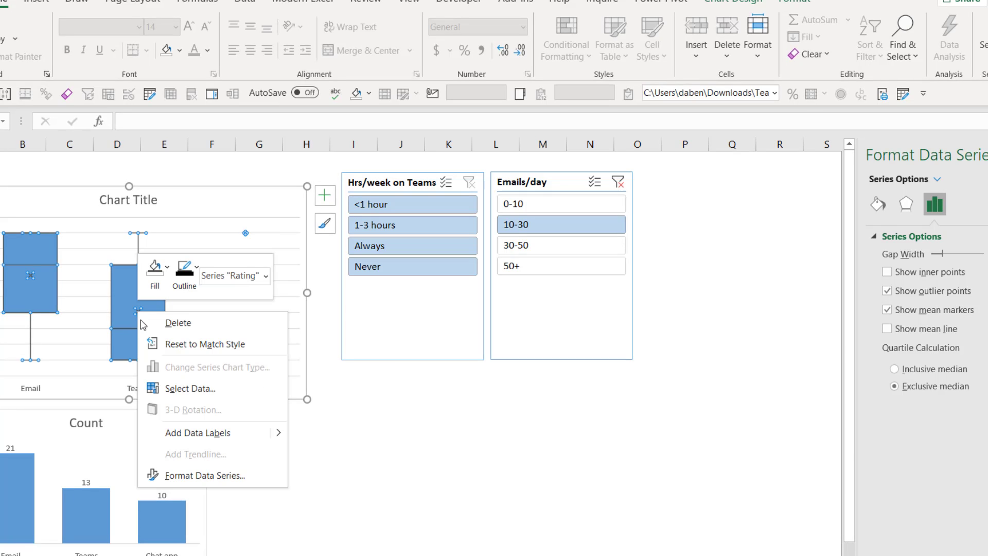
{"action": "left_click", "coordinate": [218, 475]}
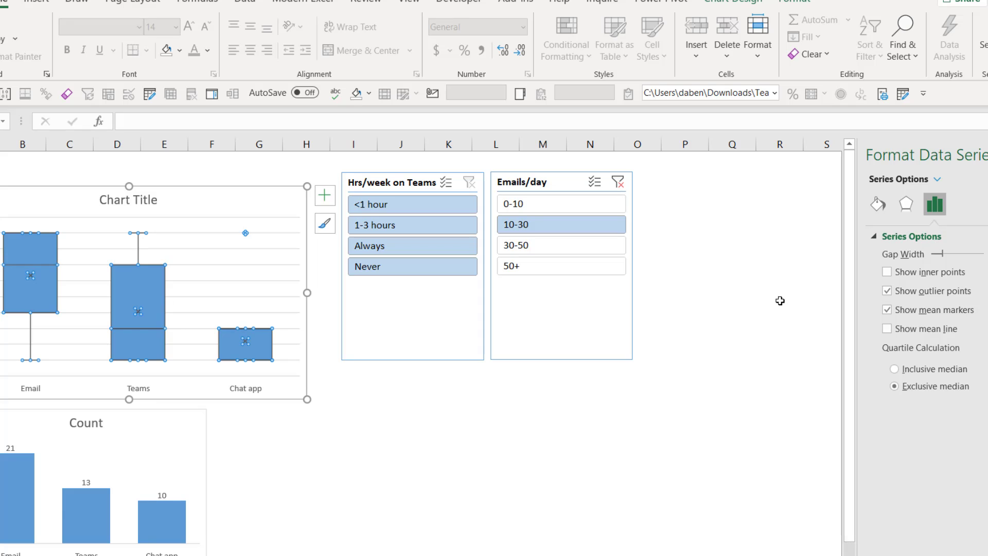
{"action": "left_click", "coordinate": [886, 291]}
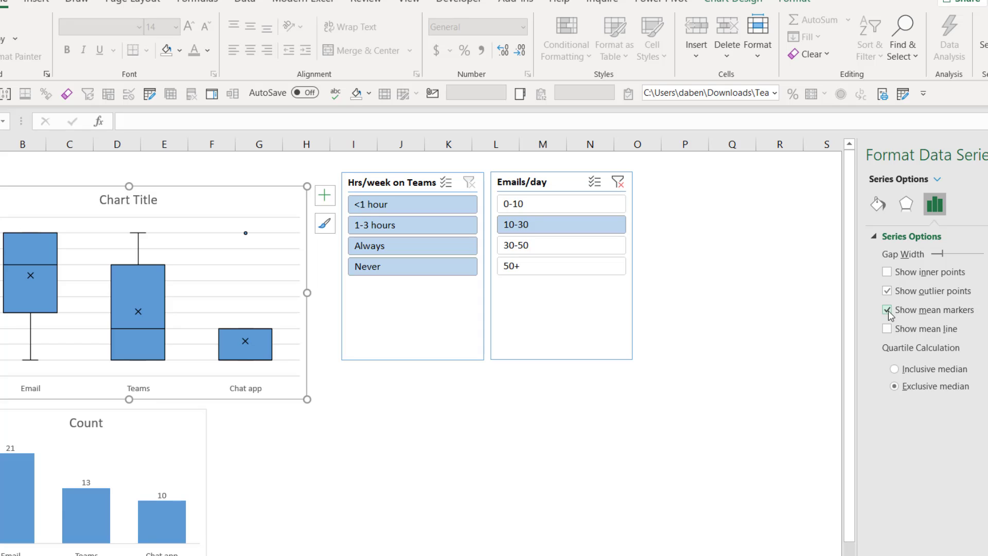
{"action": "left_click", "coordinate": [886, 329]}
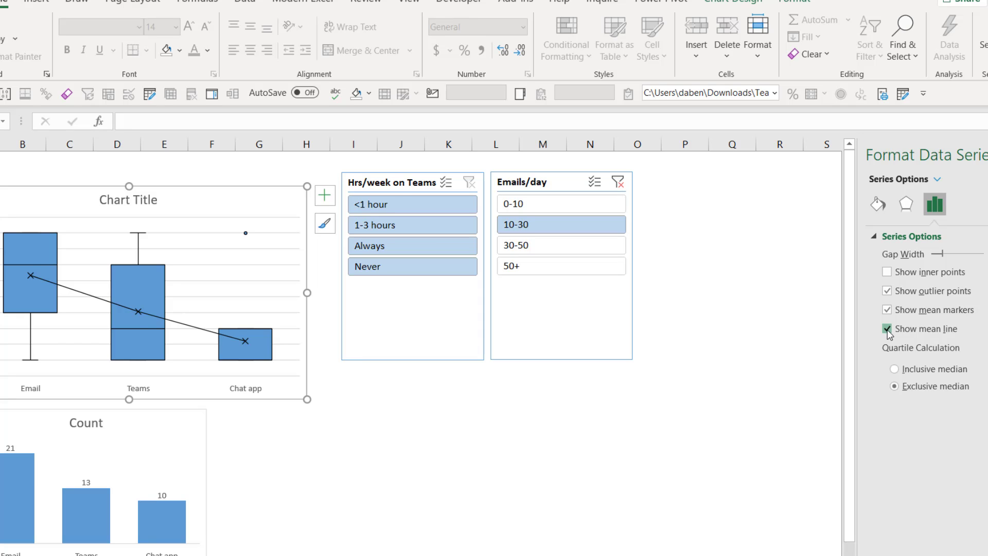
{"action": "left_click", "coordinate": [887, 329]}
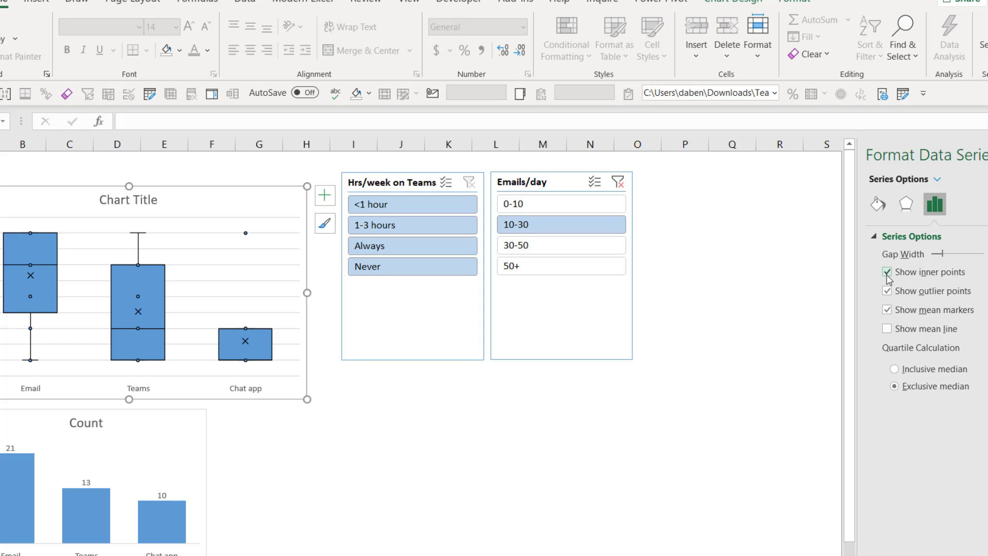
Clear the Emails/day filter and hide the box plot's outlier points.
{"action": "left_click", "coordinate": [617, 181]}
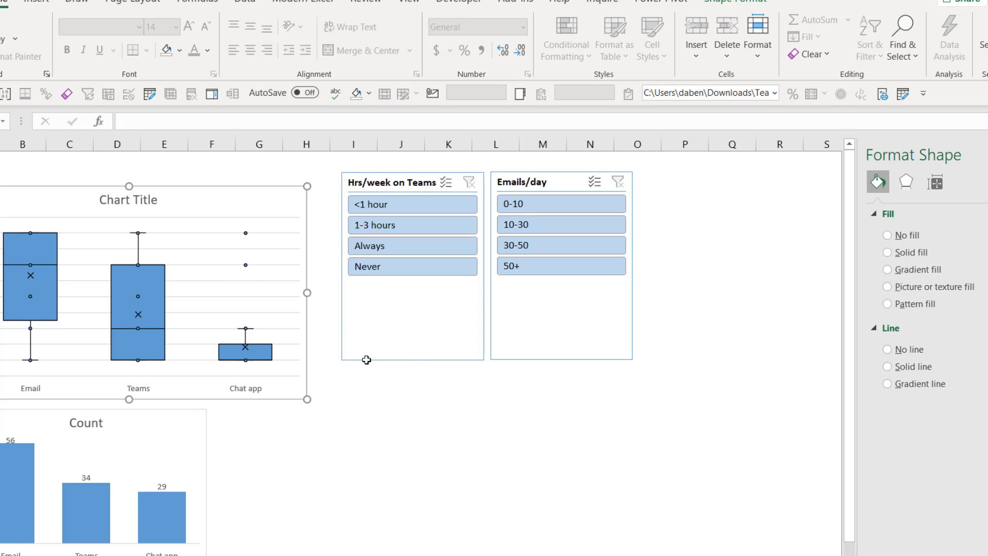
{"action": "left_click", "coordinate": [234, 355]}
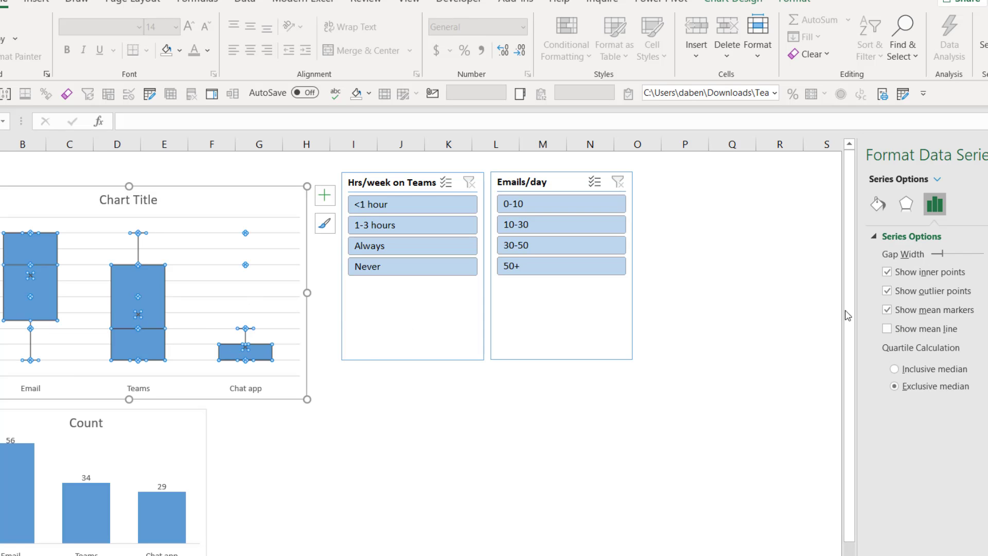
{"action": "left_click", "coordinate": [887, 291]}
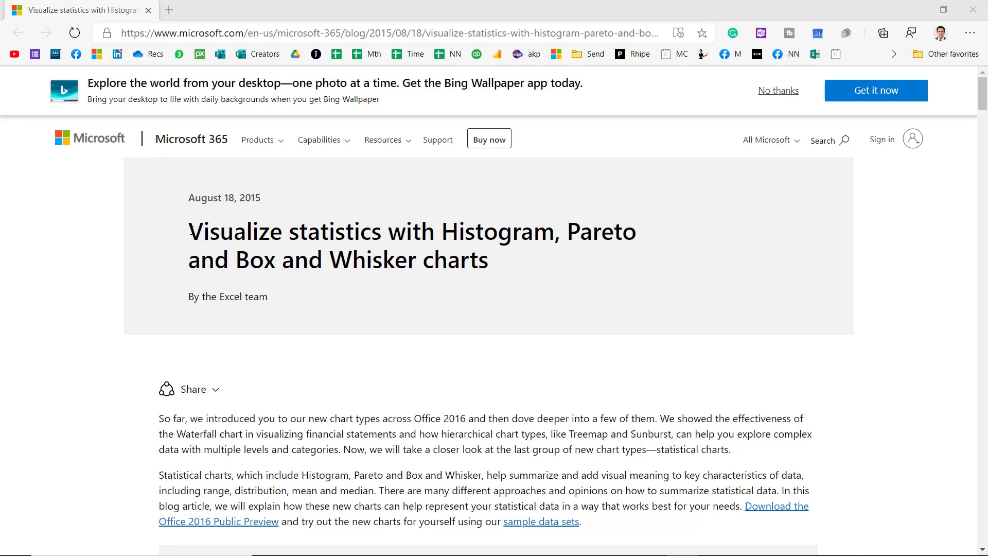
Highlight the title of the blog post on Histogram, Pareto and Box and Whisker charts.
{"action": "left_click_drag", "start_coordinate": [190, 231], "coordinate": [541, 267]}
{"action": "left_click", "coordinate": [248, 192]}
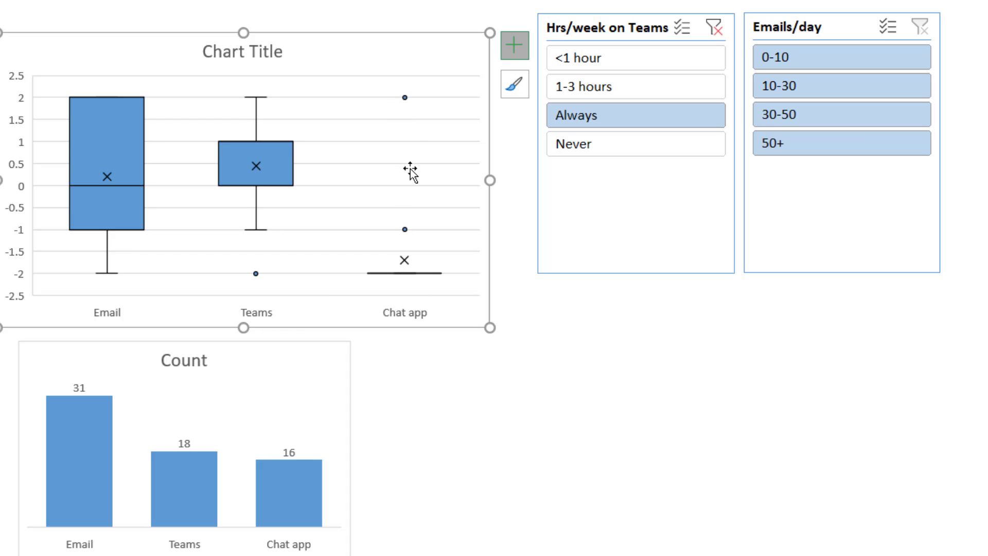
Clear the Hrs/week on Teams slicer, restoring counts of 56, 34 and 29.
{"action": "left_click", "coordinate": [714, 29]}
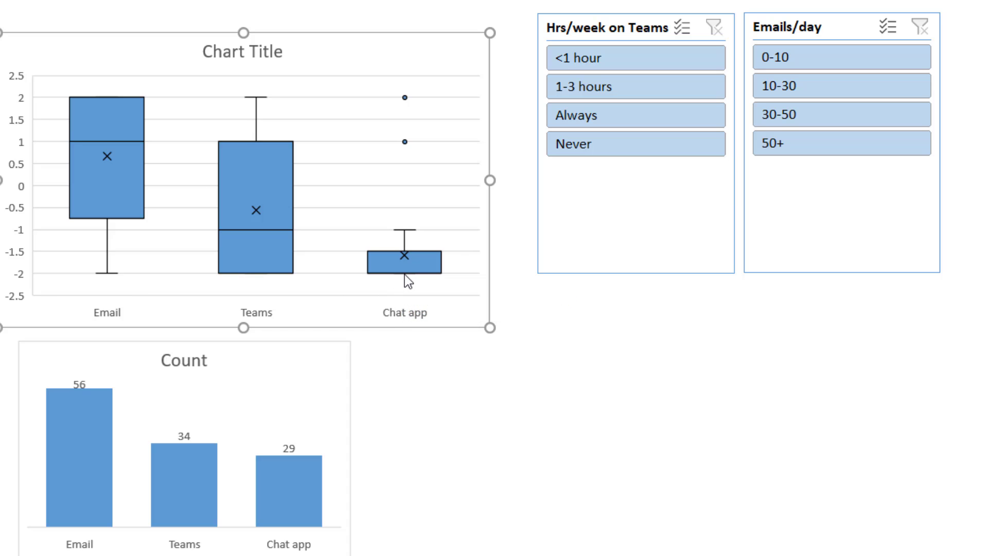
{"action": "mouse_move", "coordinate": [404, 274]}
Set the box plot's vertical axis minimum to -2 and maximum to 2.
{"action": "left_click", "coordinate": [17, 77]}
{"action": "right_click", "coordinate": [18, 77]}
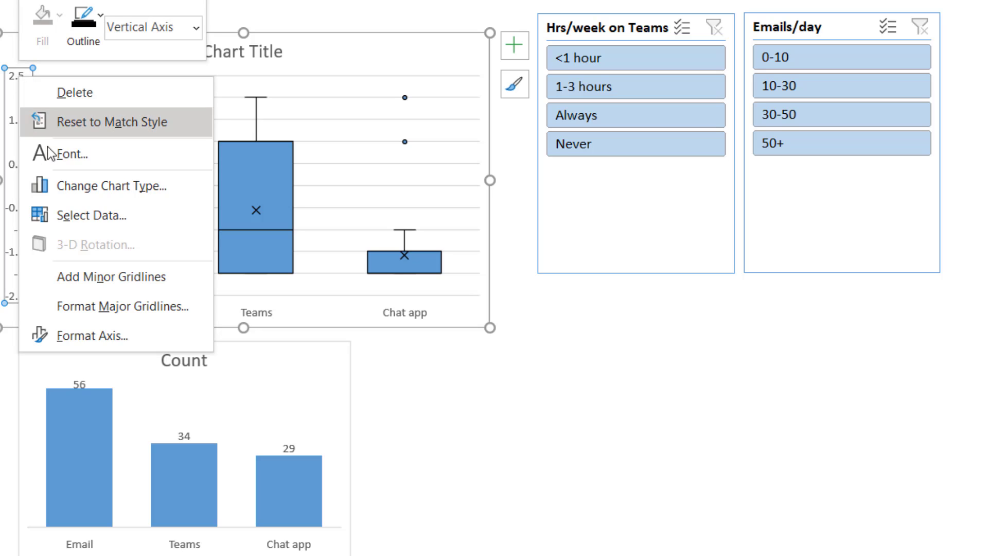
{"action": "left_click", "coordinate": [93, 336]}
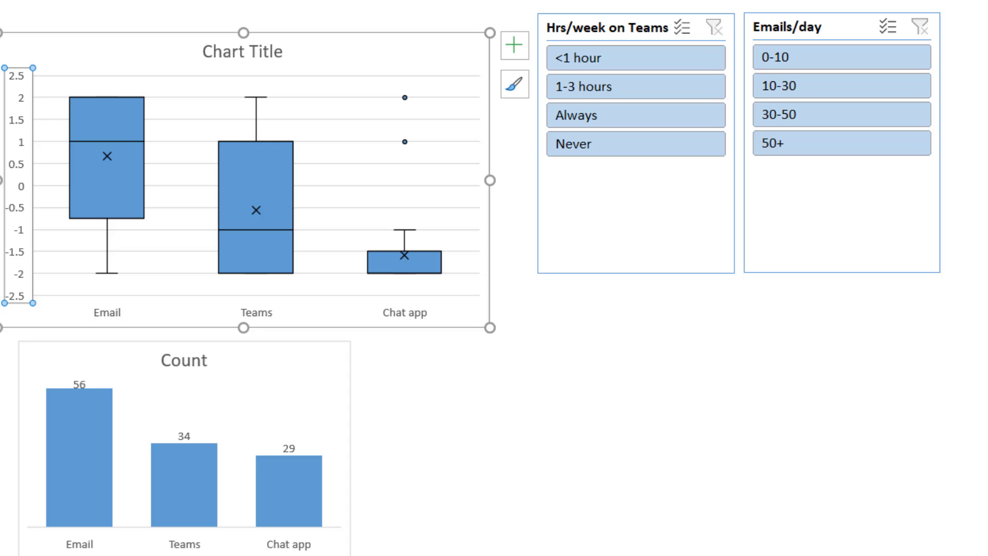
{"action": "key", "text": "Return"}
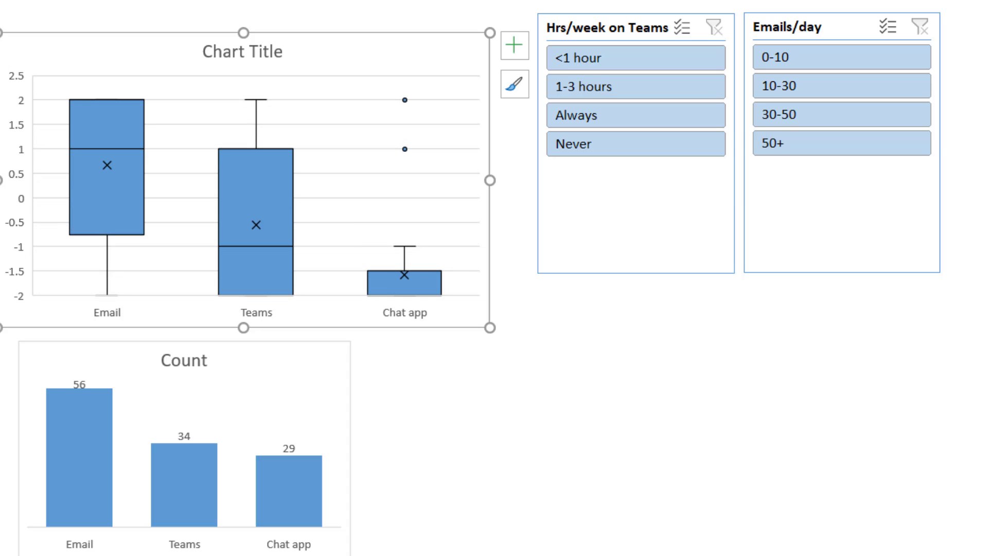
{"action": "key", "text": "Return"}
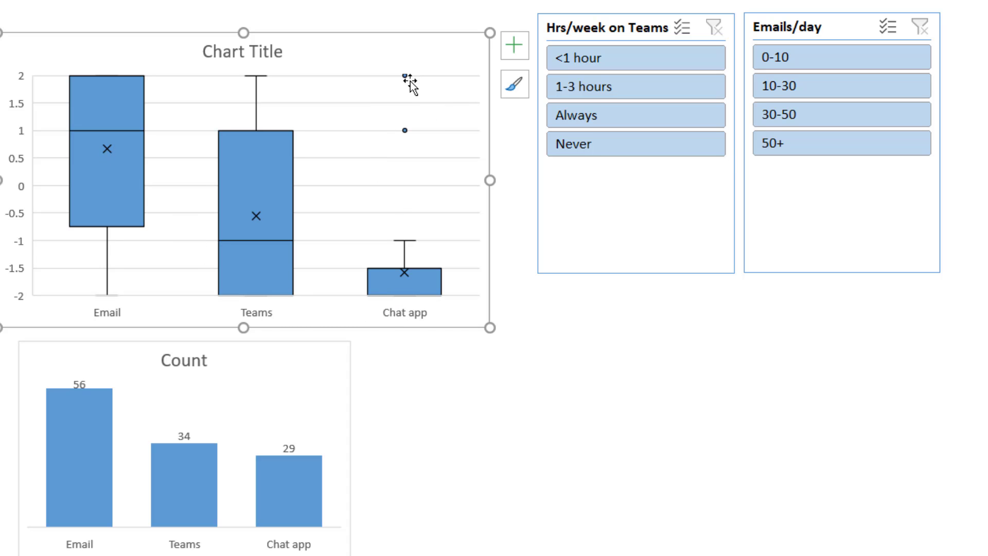
{"action": "mouse_move", "coordinate": [405, 79]}
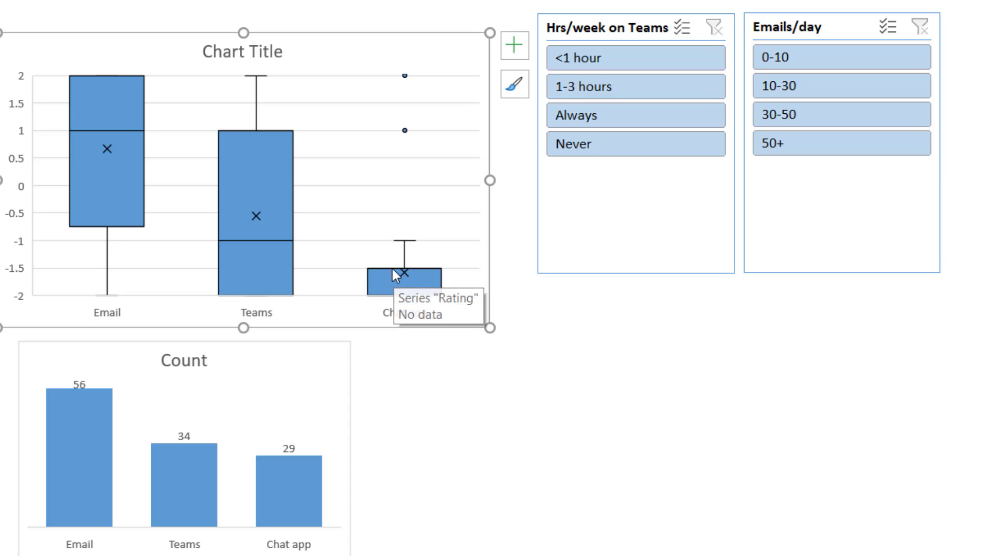
{"action": "mouse_move", "coordinate": [394, 273]}
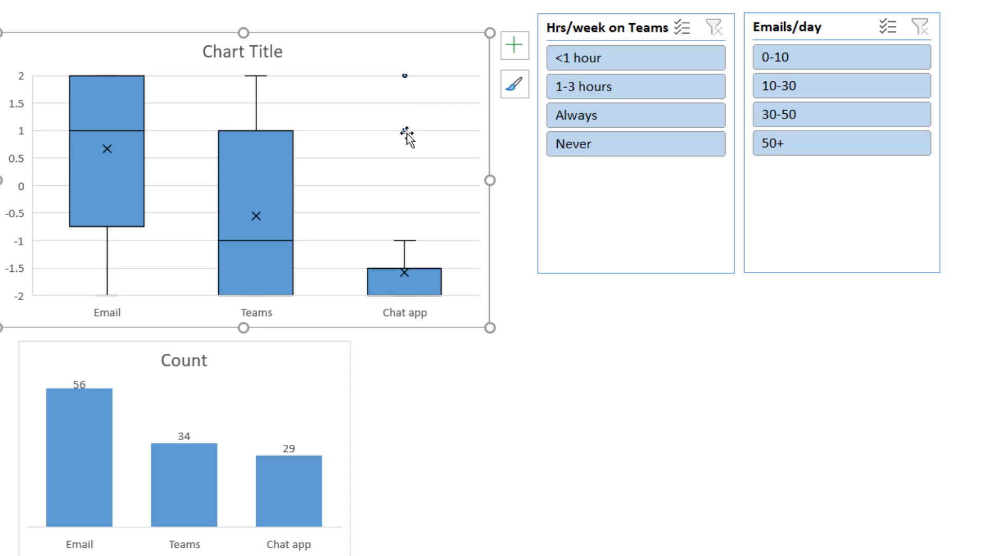
Test slicer combinations: 10-30 and 30-50 emails/day, then Teams never, always, under 1 hour, 1-3 hours.
{"action": "left_click", "coordinate": [817, 79]}
{"action": "left_click", "coordinate": [823, 114]}
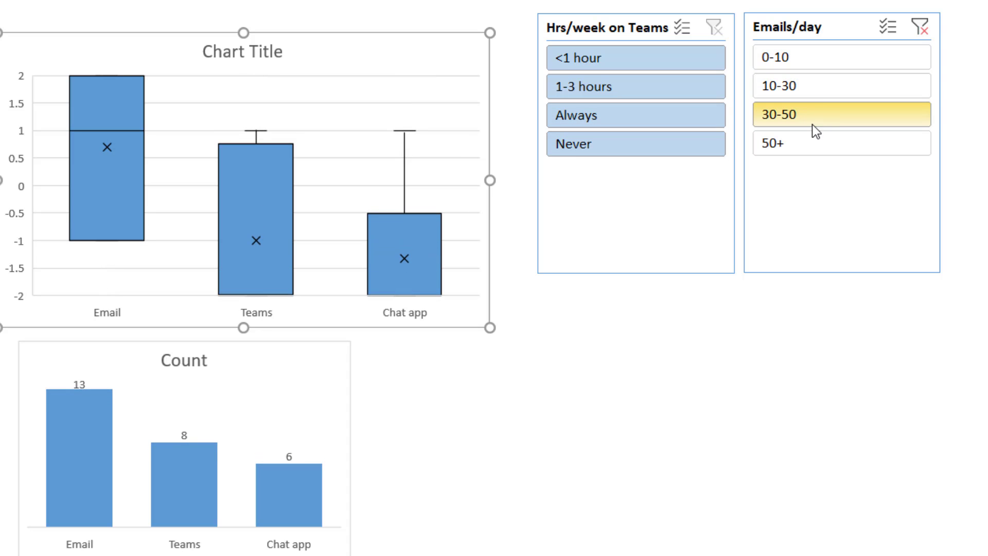
{"action": "left_click", "coordinate": [696, 145]}
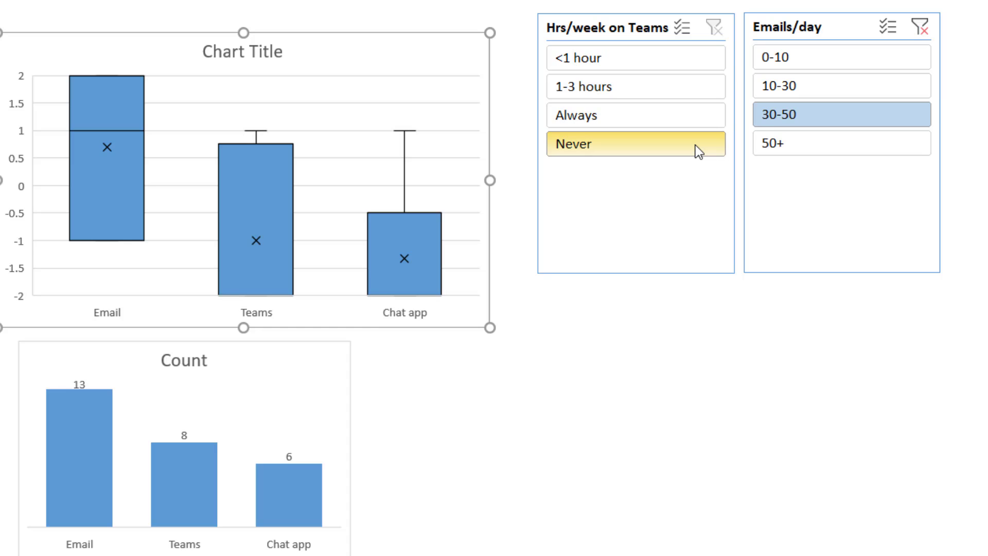
{"action": "left_click", "coordinate": [683, 106]}
{"action": "left_click", "coordinate": [680, 67]}
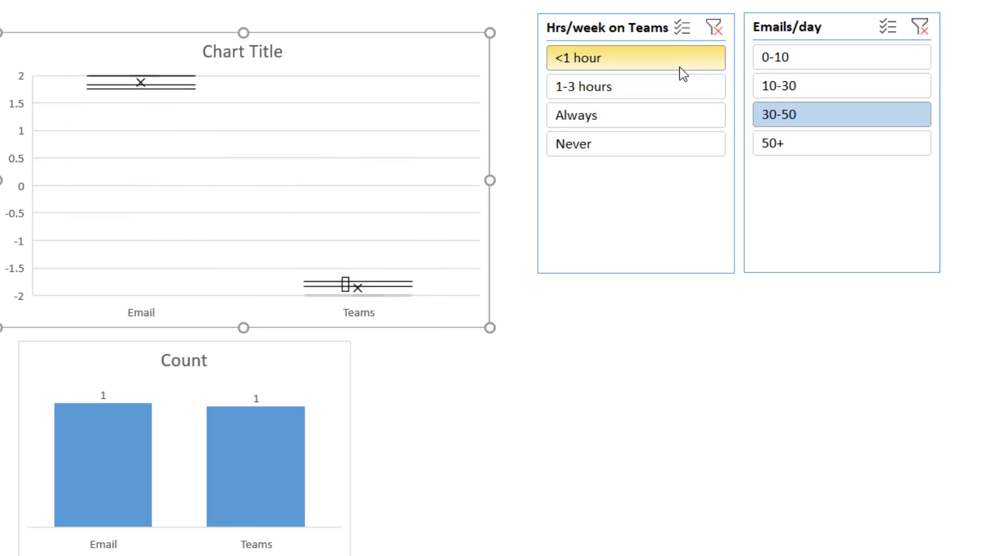
{"action": "left_click", "coordinate": [662, 93]}
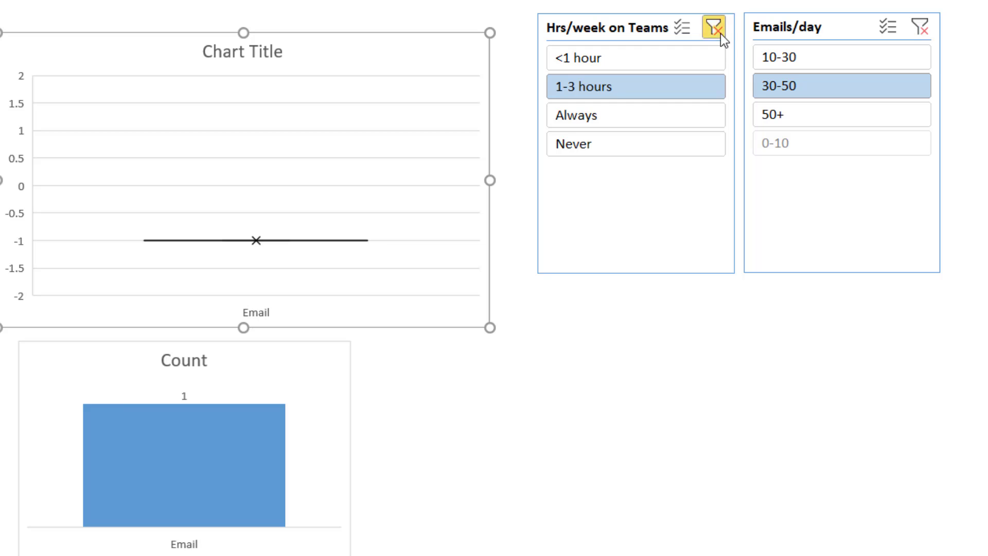
Clear the Hrs/week on Teams and Emails/day slicer filters, rechecking the 1-3 hours group once.
{"action": "left_click", "coordinate": [719, 32]}
{"action": "left_click", "coordinate": [679, 97]}
{"action": "left_click", "coordinate": [713, 29]}
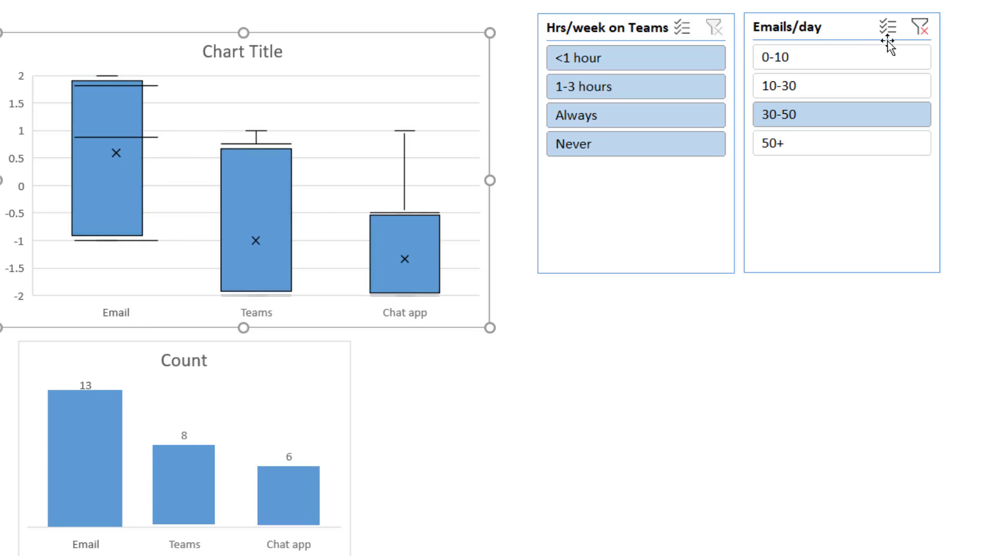
{"action": "left_click", "coordinate": [915, 27]}
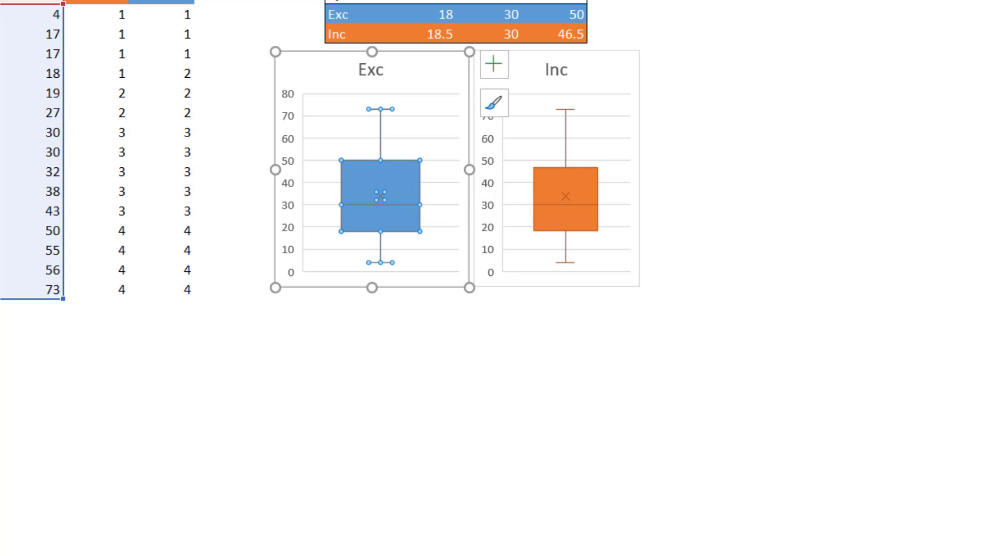
{"action": "right_click", "coordinate": [408, 180]}
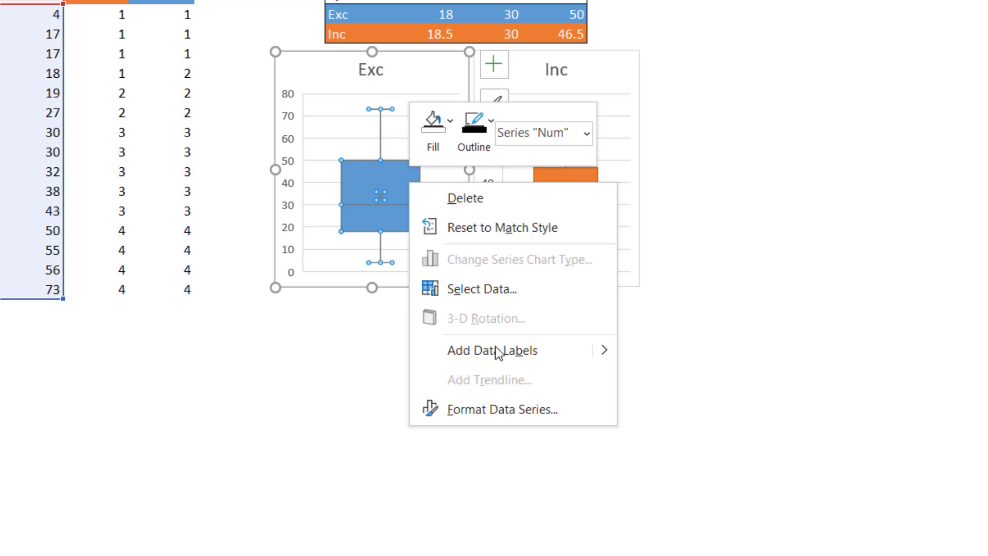
{"action": "left_click", "coordinate": [535, 415]}
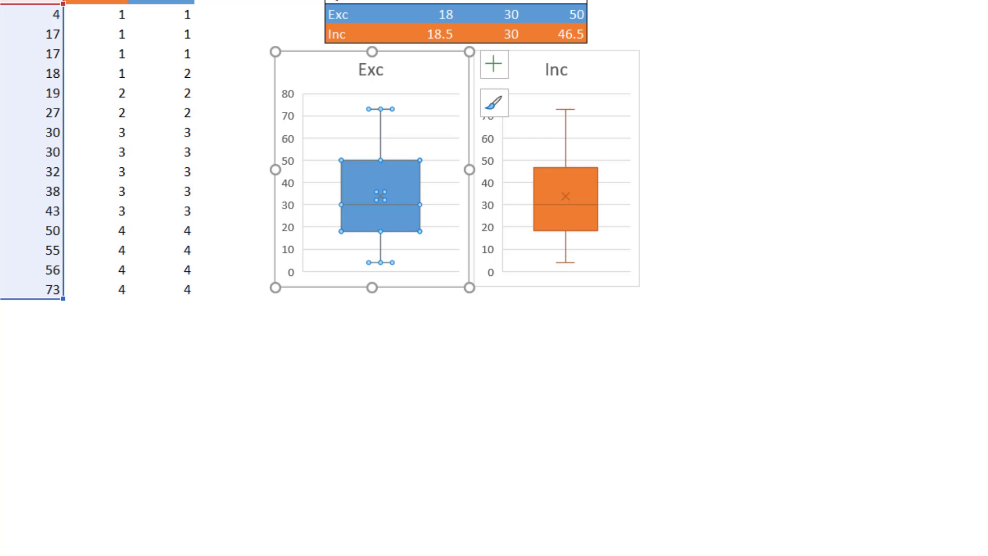
{"action": "left_click", "coordinate": [750, 34]}
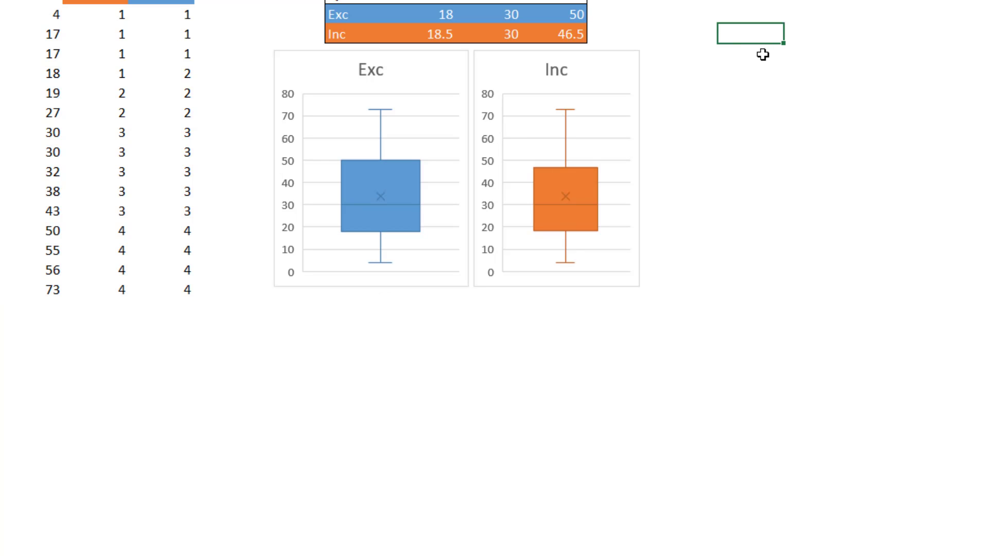
{"action": "type", "text": "=qua"}
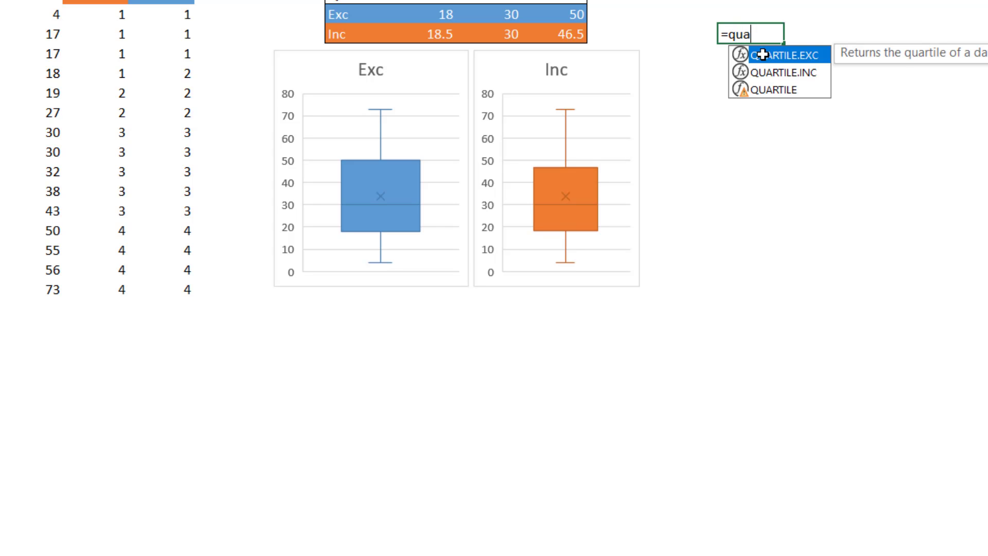
{"action": "key", "text": "Down"}
{"action": "key", "text": "Up"}
{"action": "key", "text": "Escape"}
{"action": "key", "text": "Escape"}
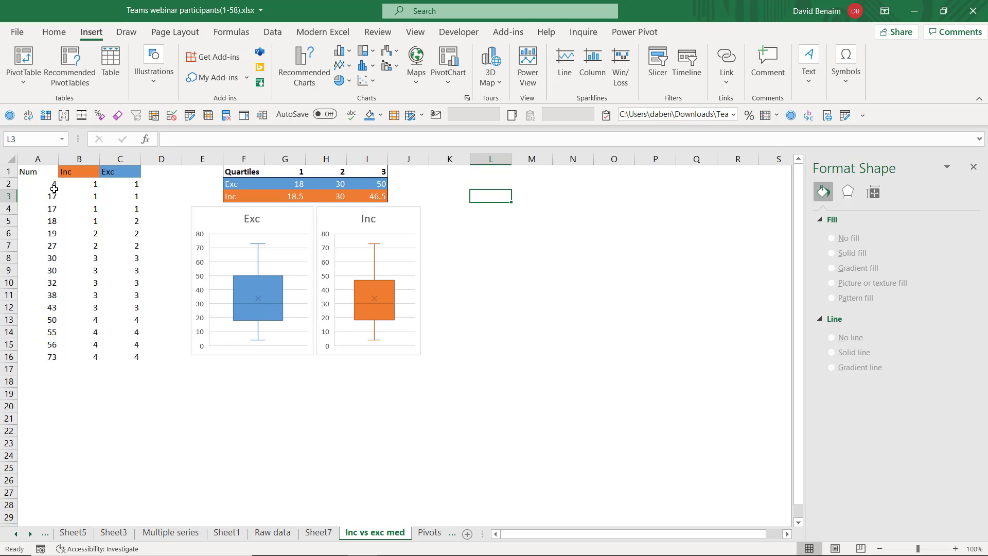
Inspect the Num values and the Exc median formula, and compare both quartile results.
{"action": "left_click_drag", "start_coordinate": [53, 187], "coordinate": [53, 380]}
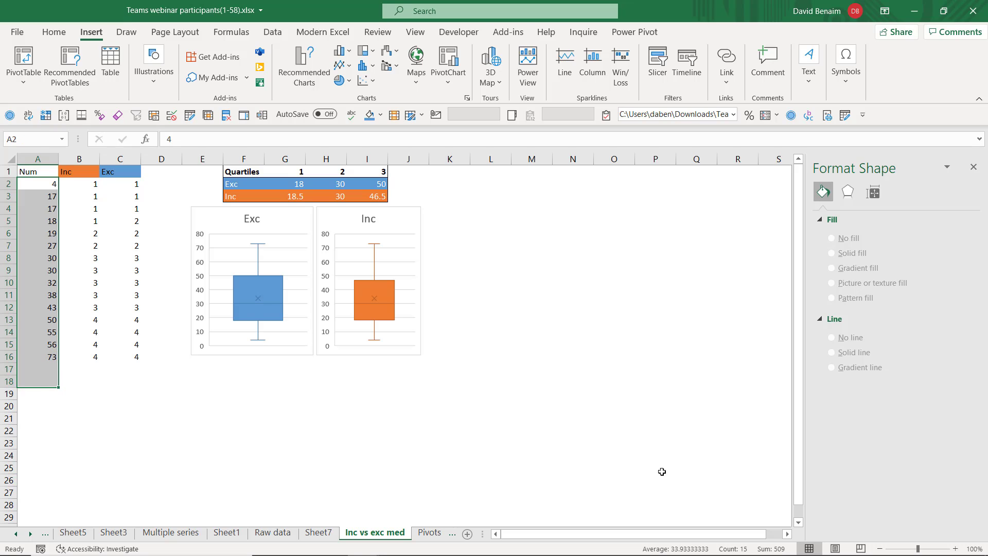
{"action": "left_click", "coordinate": [48, 182]}
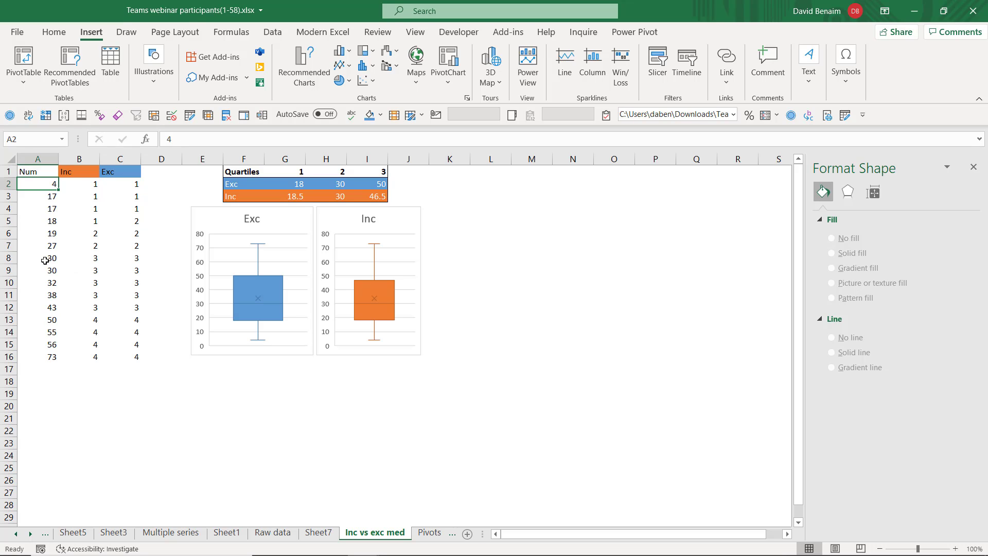
{"action": "left_click", "coordinate": [333, 185]}
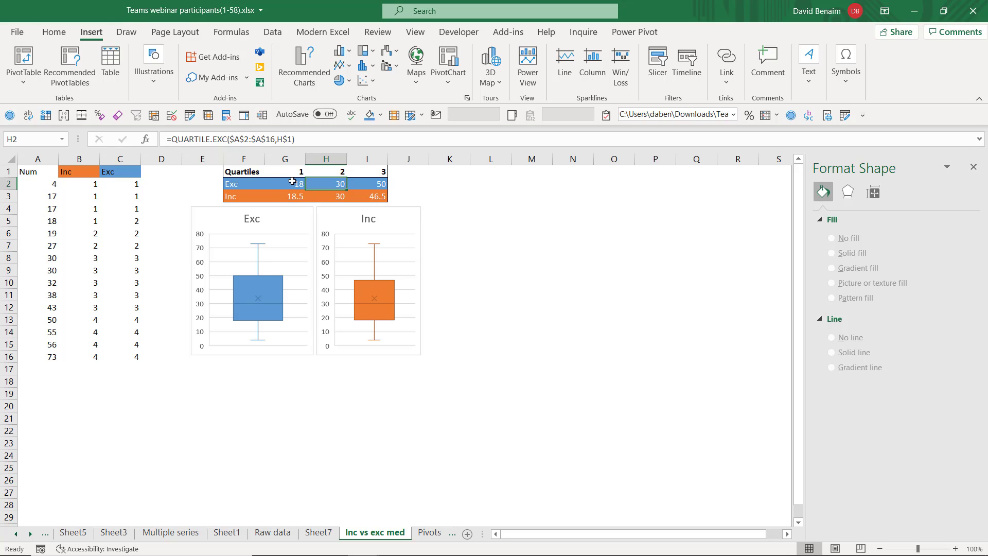
{"action": "left_click_drag", "start_coordinate": [284, 184], "coordinate": [303, 192]}
{"action": "left_click", "coordinate": [378, 188]}
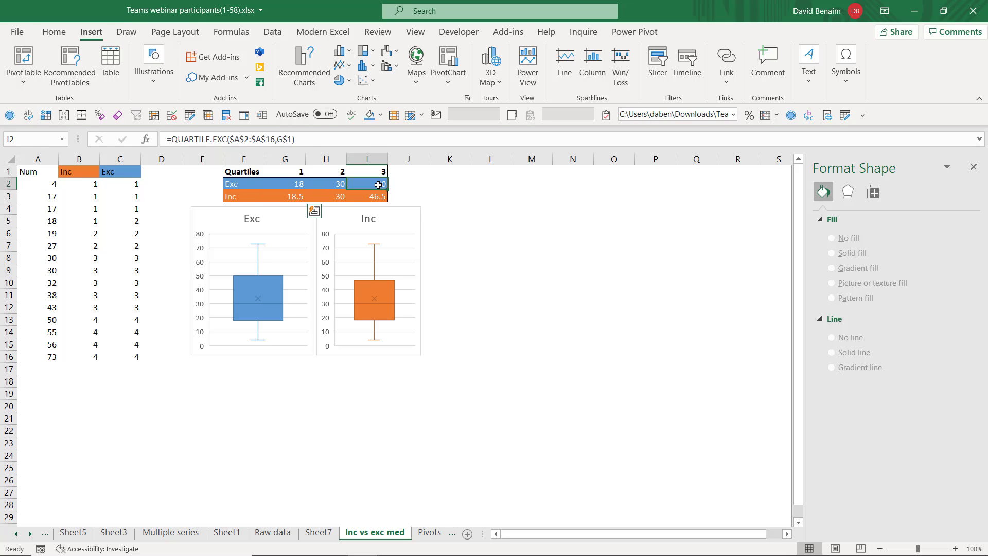
{"action": "left_click_drag", "start_coordinate": [378, 188], "coordinate": [379, 197]}
Add data labels to the Inc box plot, delete the 33.93 mean label, then view Pivots.
{"action": "left_click", "coordinate": [374, 306]}
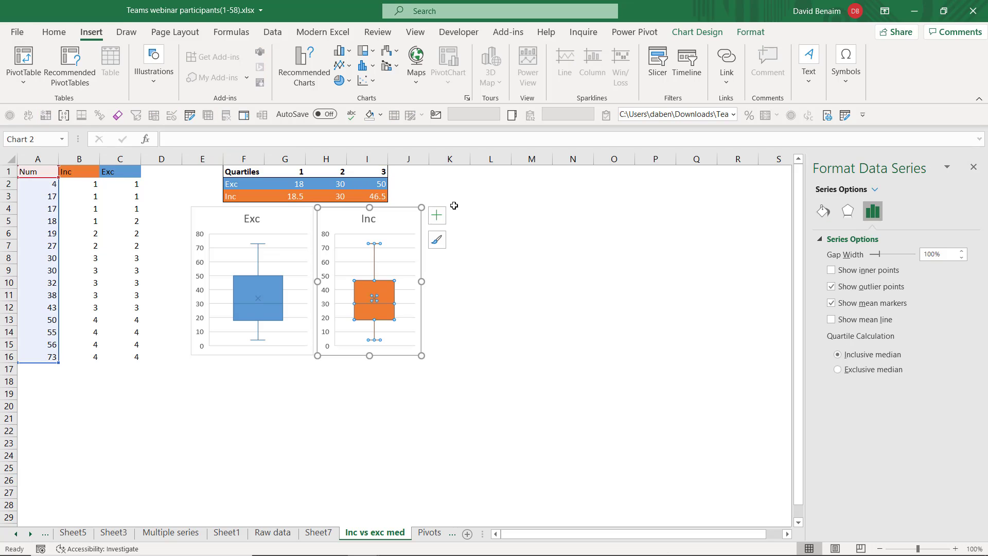
{"action": "left_click", "coordinate": [436, 215]}
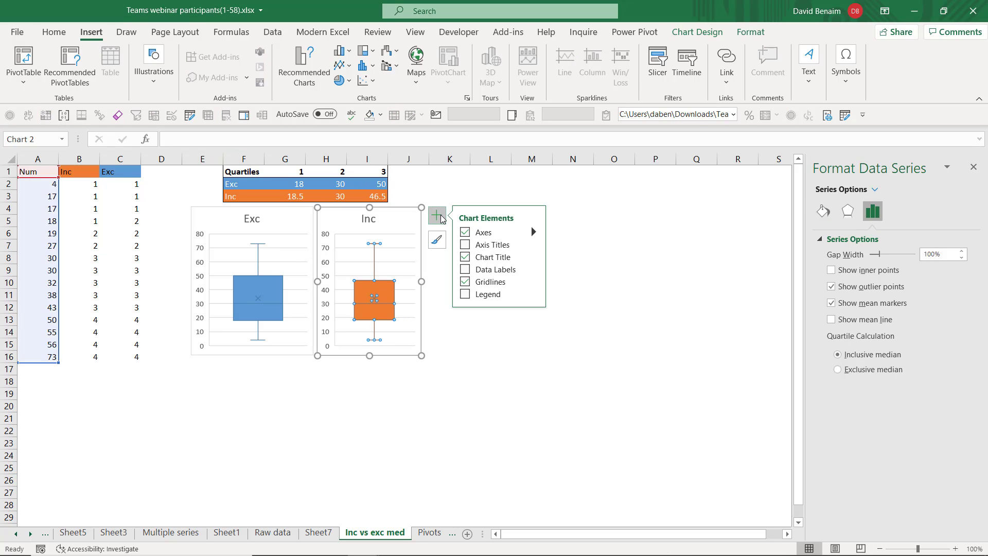
{"action": "left_click", "coordinate": [466, 270]}
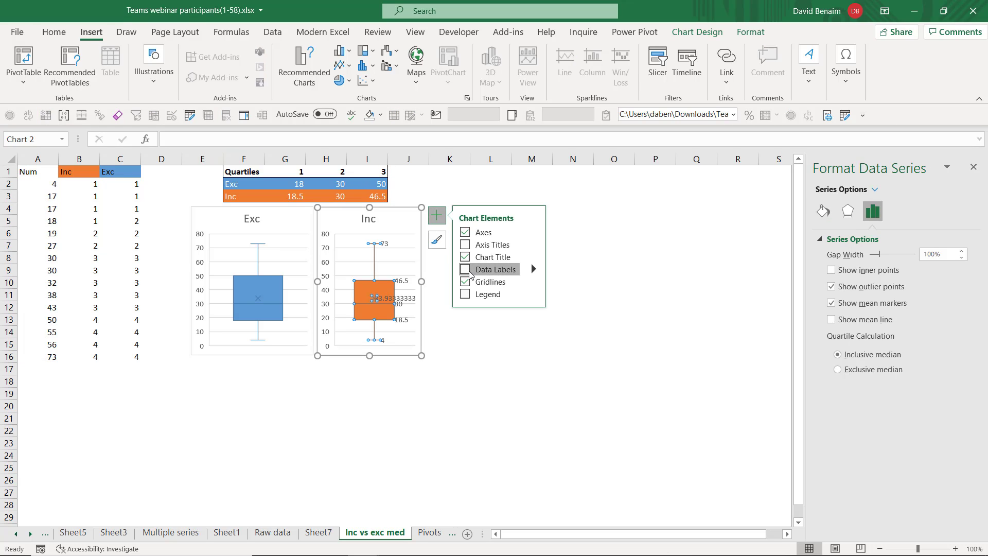
{"action": "left_click", "coordinate": [395, 298]}
{"action": "left_click", "coordinate": [414, 298]}
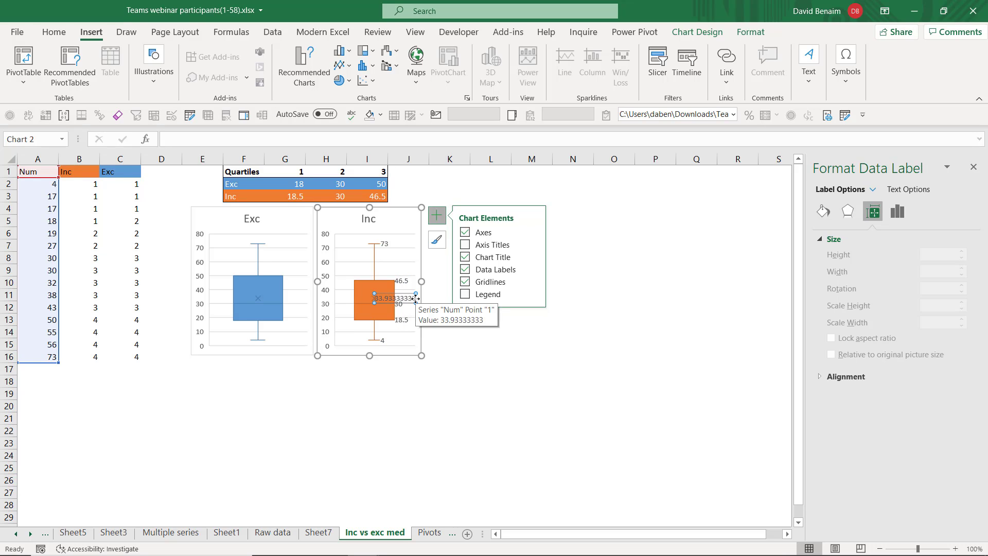
{"action": "key", "text": "Delete"}
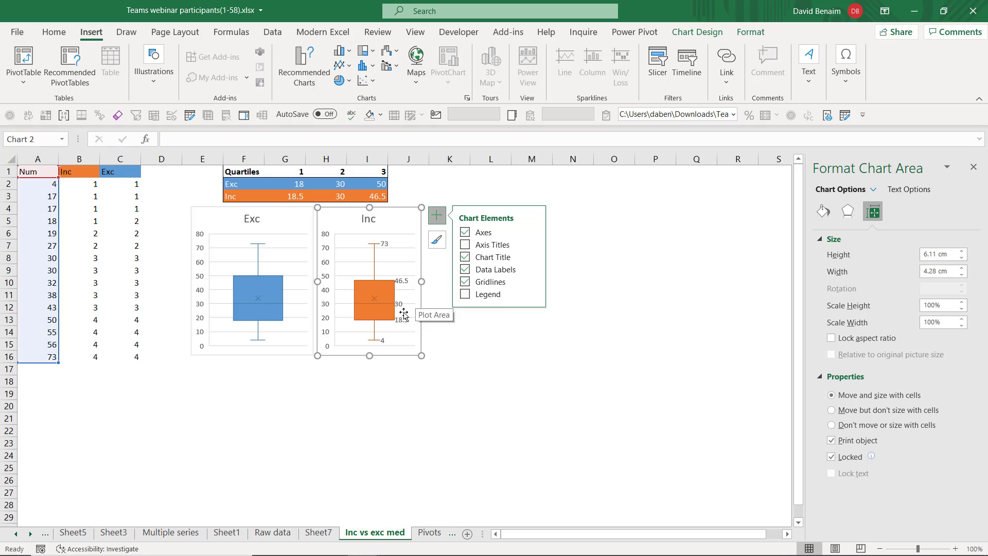
{"action": "left_click", "coordinate": [430, 533]}
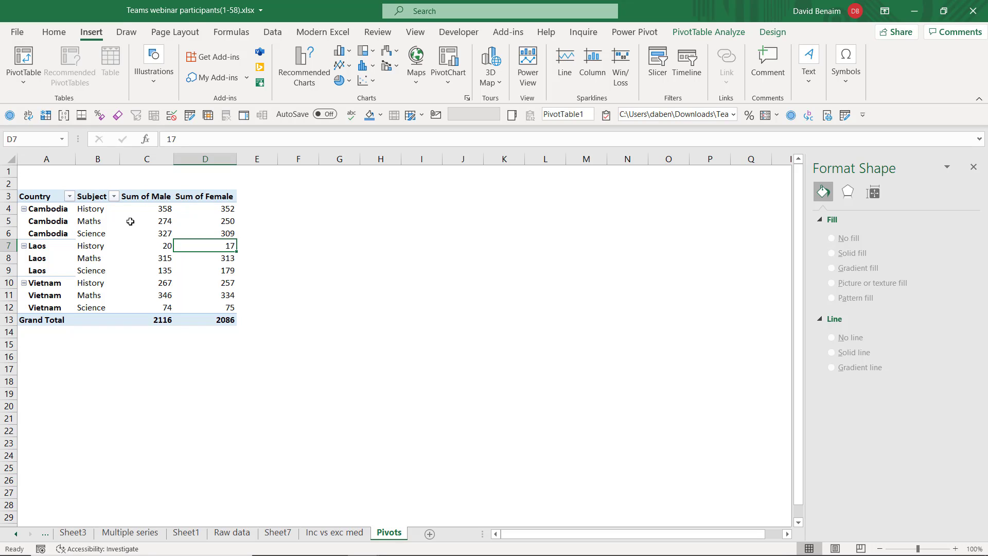
Try a Box and Whisker chart from a pivot table cell and dismiss the not-allowed notice.
{"action": "left_click", "coordinate": [130, 221]}
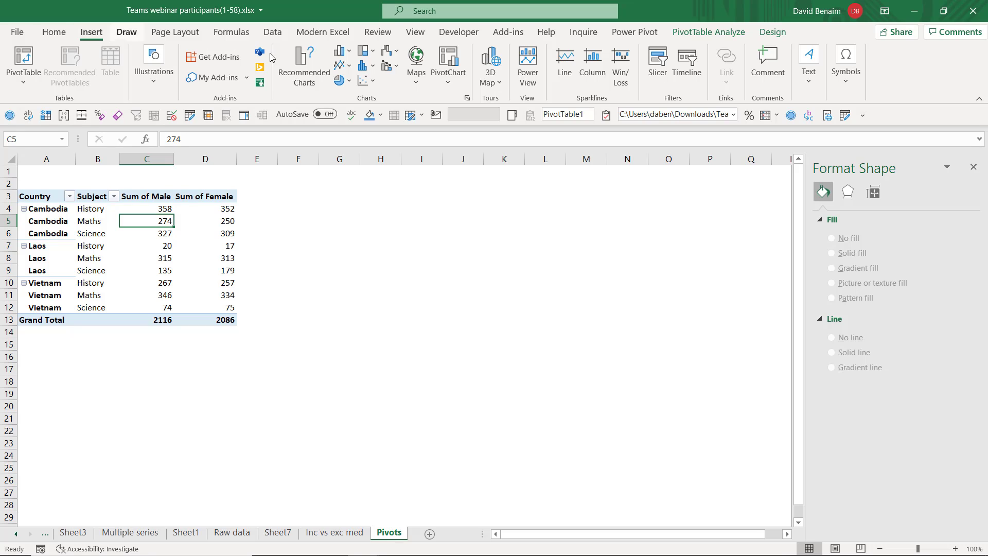
{"action": "left_click", "coordinate": [369, 70]}
{"action": "left_click", "coordinate": [379, 163]}
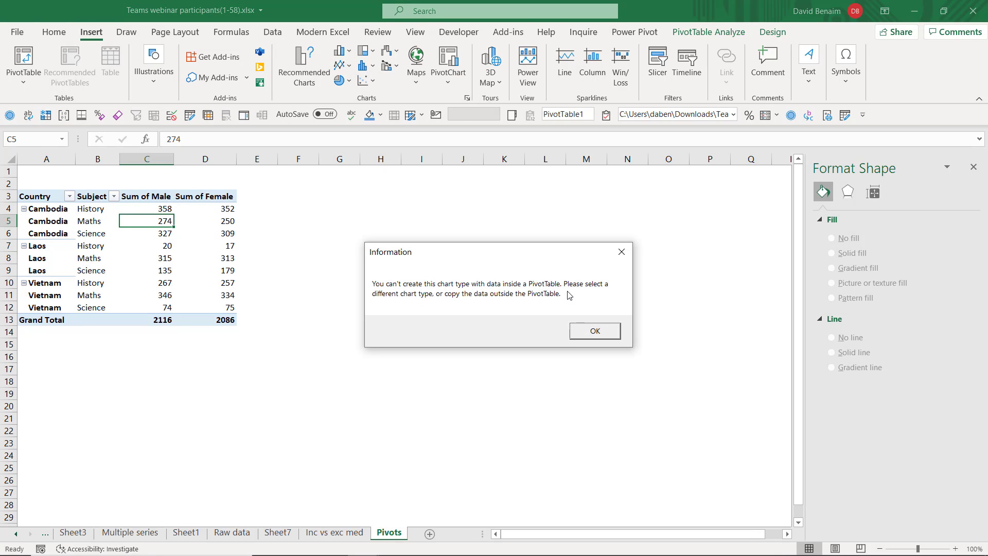
{"action": "left_click", "coordinate": [622, 255]}
{"action": "left_click", "coordinate": [531, 331]}
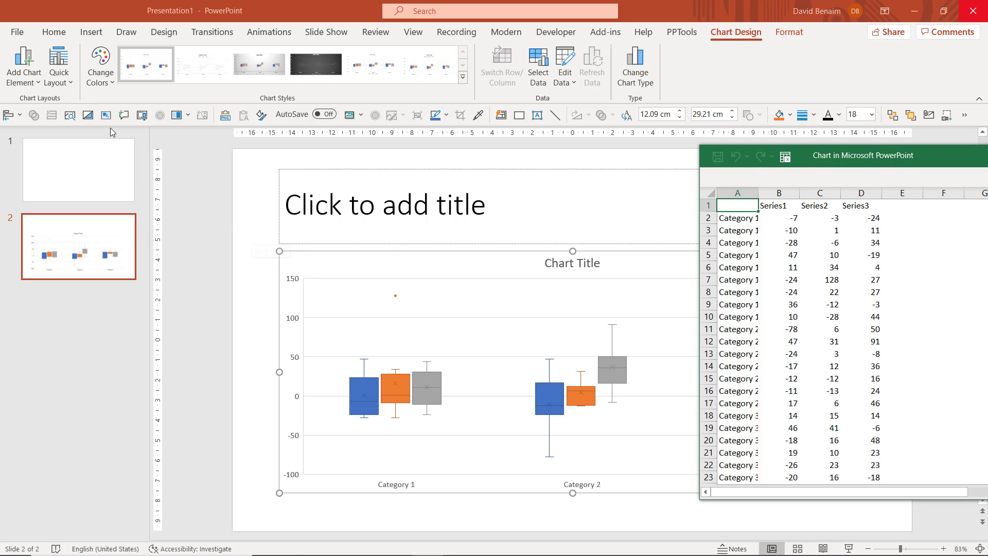
Add a new slide after slide 2 and insert a sample Box & Whisker chart.
{"action": "left_click", "coordinate": [82, 271]}
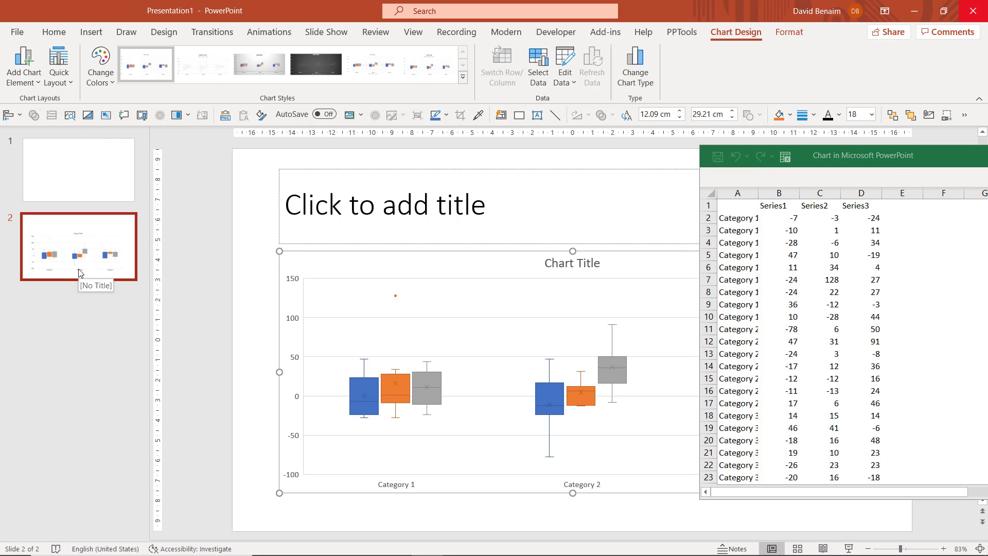
{"action": "key", "text": "Return"}
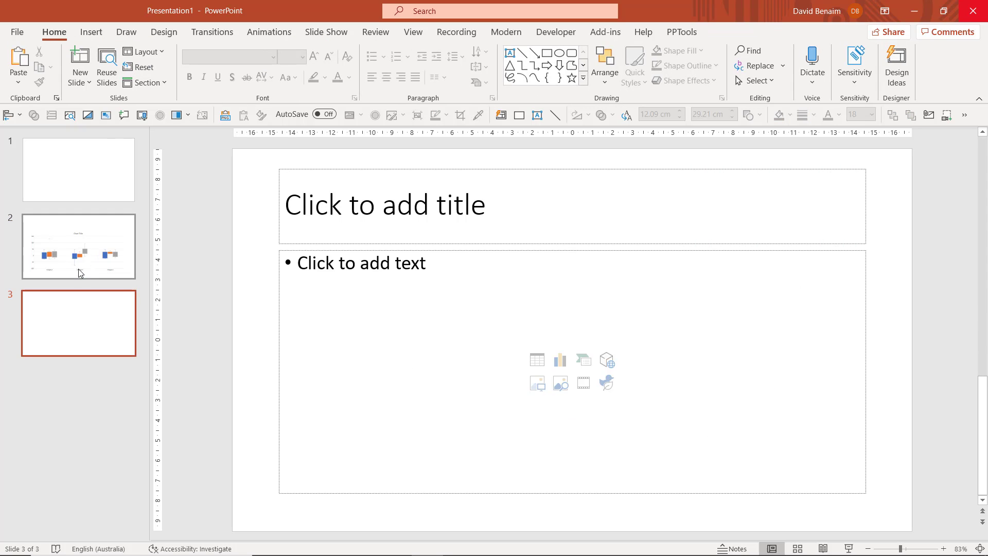
{"action": "left_click", "coordinate": [93, 32]}
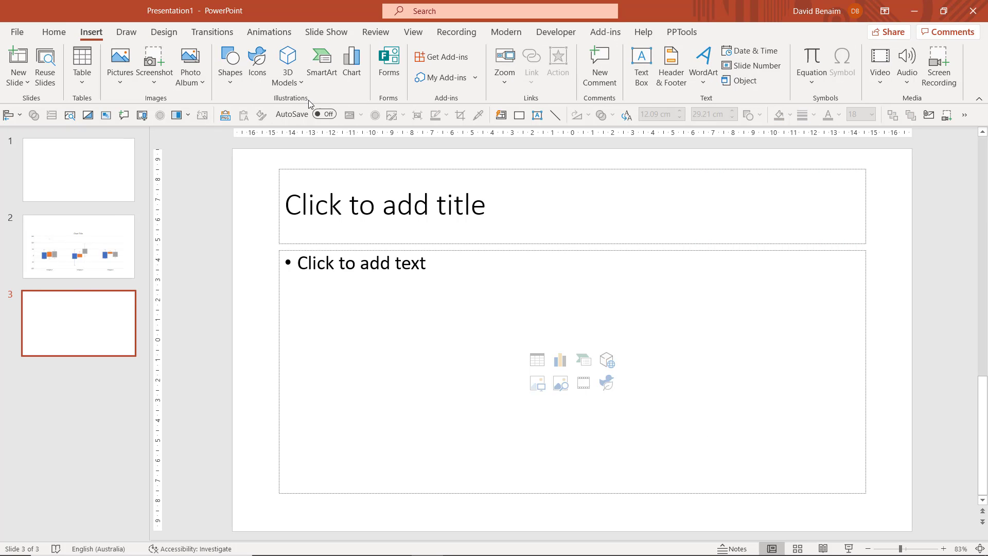
{"action": "left_click", "coordinate": [351, 65]}
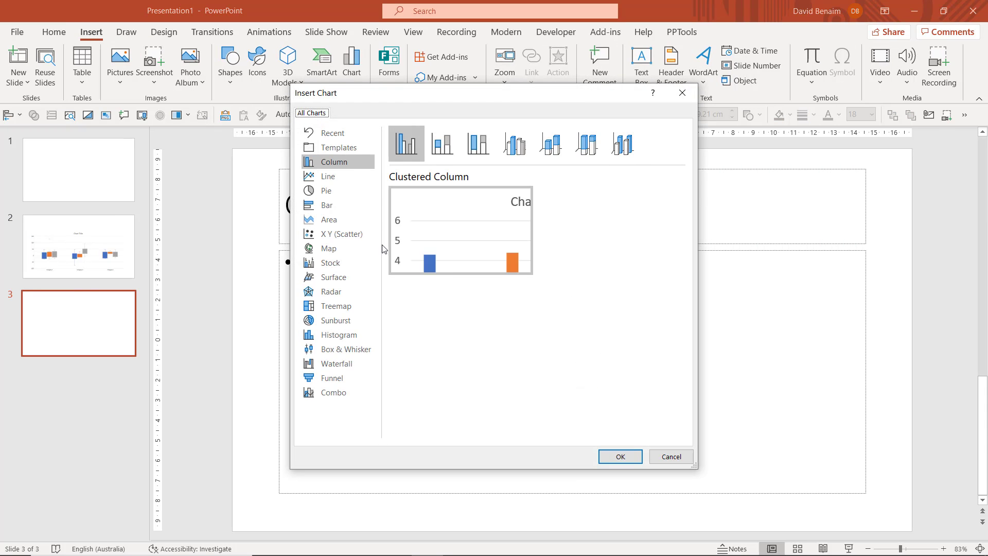
{"action": "left_click", "coordinate": [340, 350]}
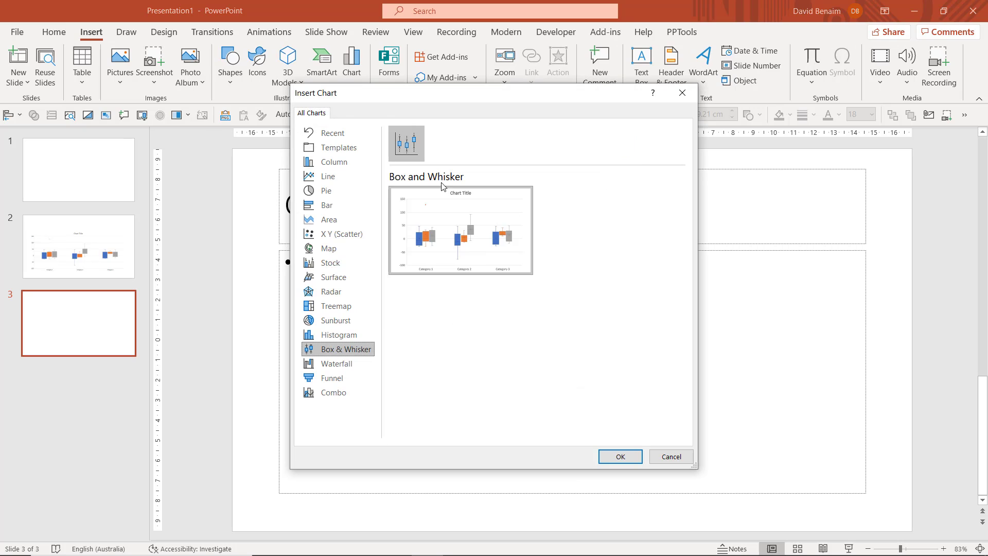
{"action": "left_click", "coordinate": [620, 456]}
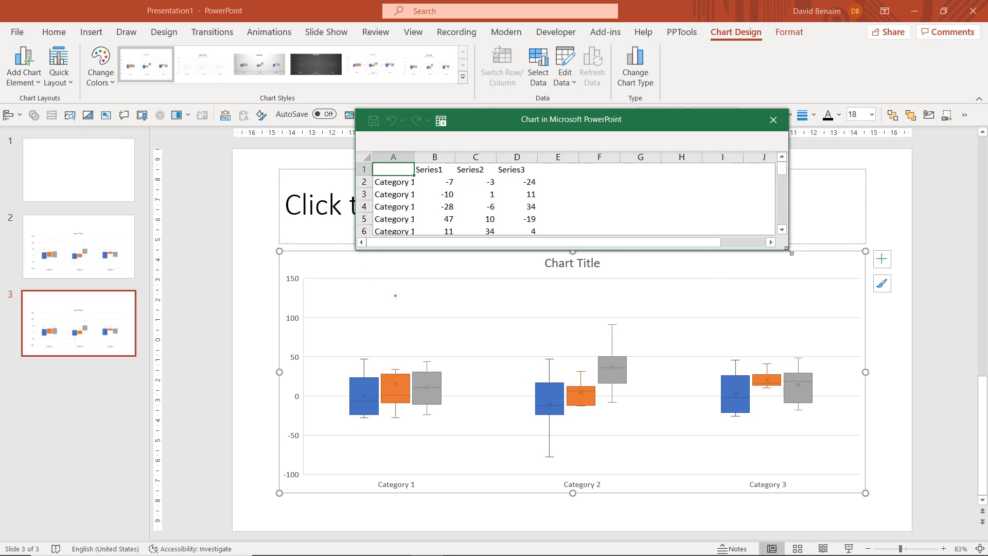
Enlarge the chart data sheet, review the Series1 and Series2 data, and widen column A.
{"action": "left_click_drag", "start_coordinate": [788, 249], "coordinate": [746, 486]}
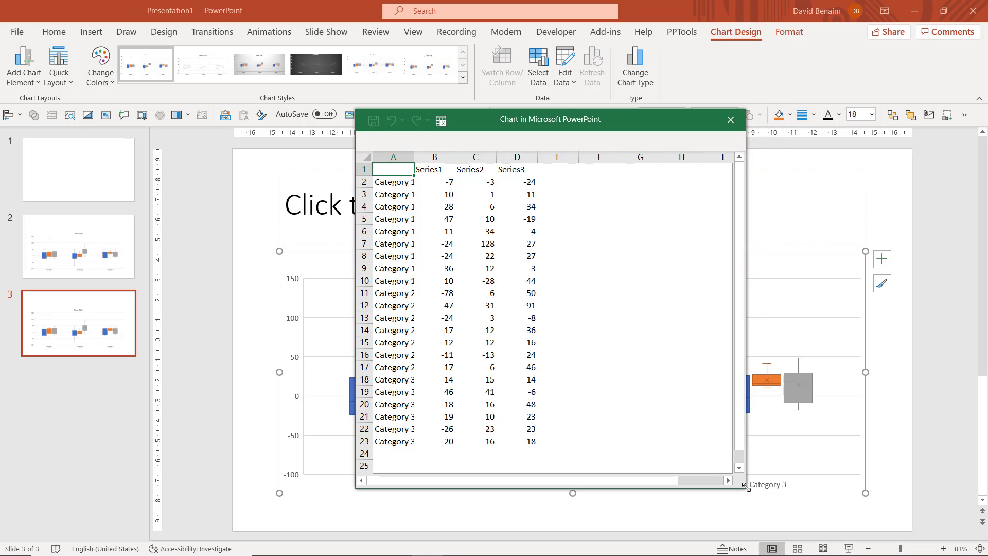
{"action": "left_click", "coordinate": [435, 169]}
{"action": "left_click", "coordinate": [454, 228]}
{"action": "left_click", "coordinate": [477, 174]}
{"action": "left_click", "coordinate": [396, 195]}
{"action": "left_click_drag", "start_coordinate": [415, 156], "coordinate": [430, 157]}
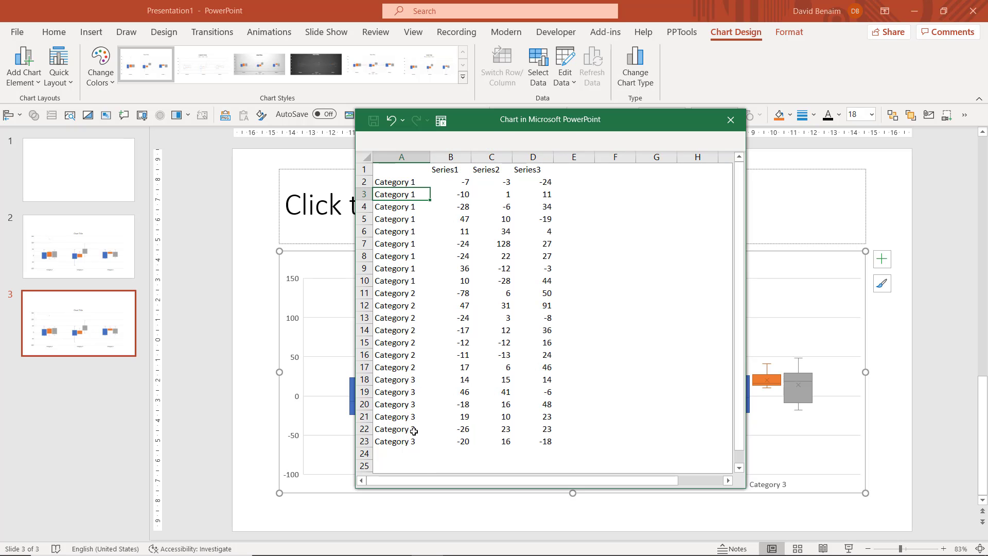
{"action": "left_click", "coordinate": [729, 120]}
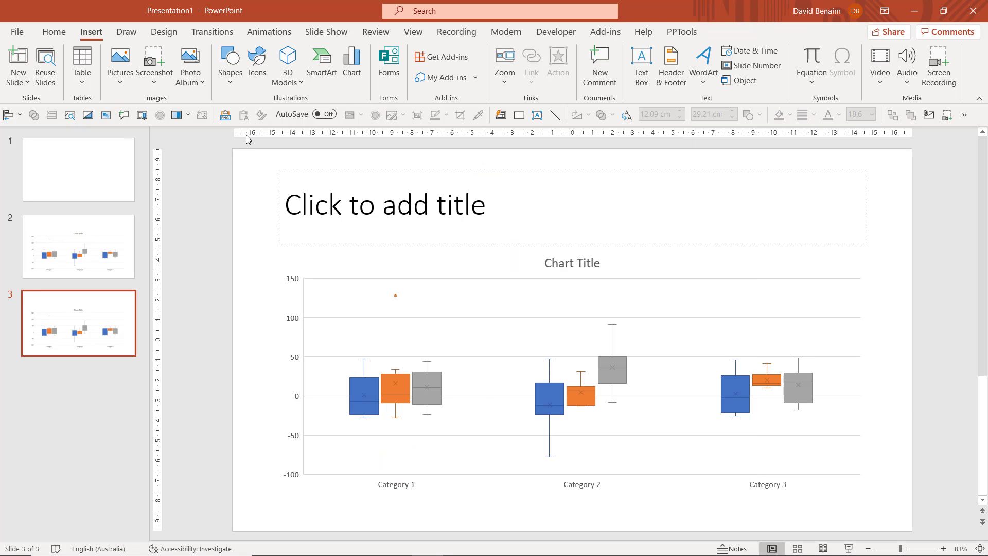
{"action": "left_click", "coordinate": [352, 66]}
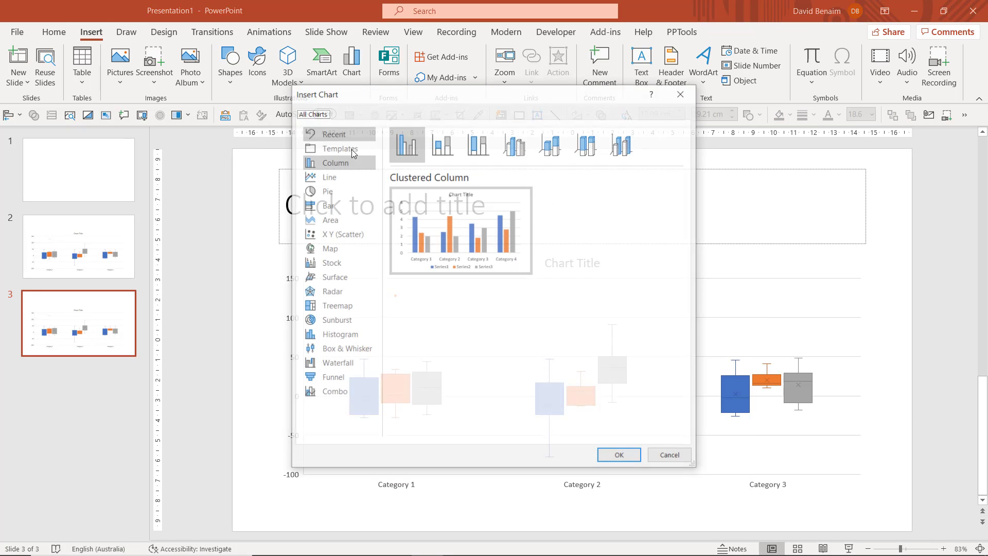
{"action": "left_click", "coordinate": [335, 320]}
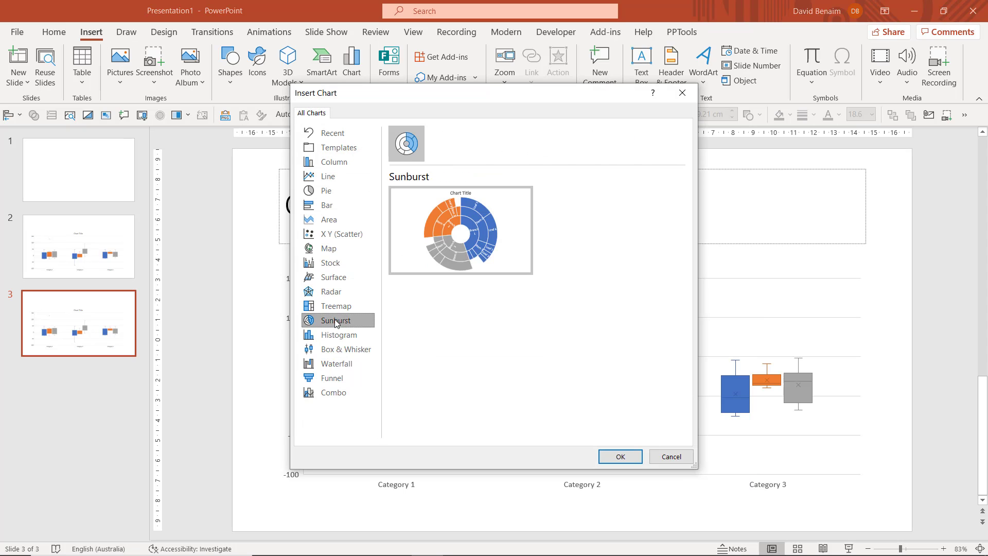
{"action": "left_click", "coordinate": [633, 458]}
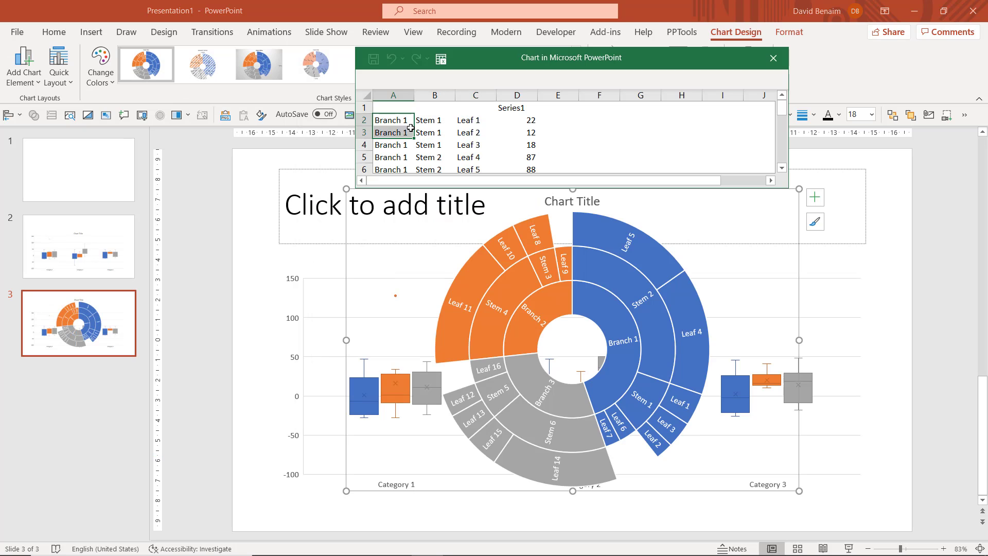
{"action": "left_click", "coordinate": [471, 132]}
{"action": "left_click", "coordinate": [483, 265]}
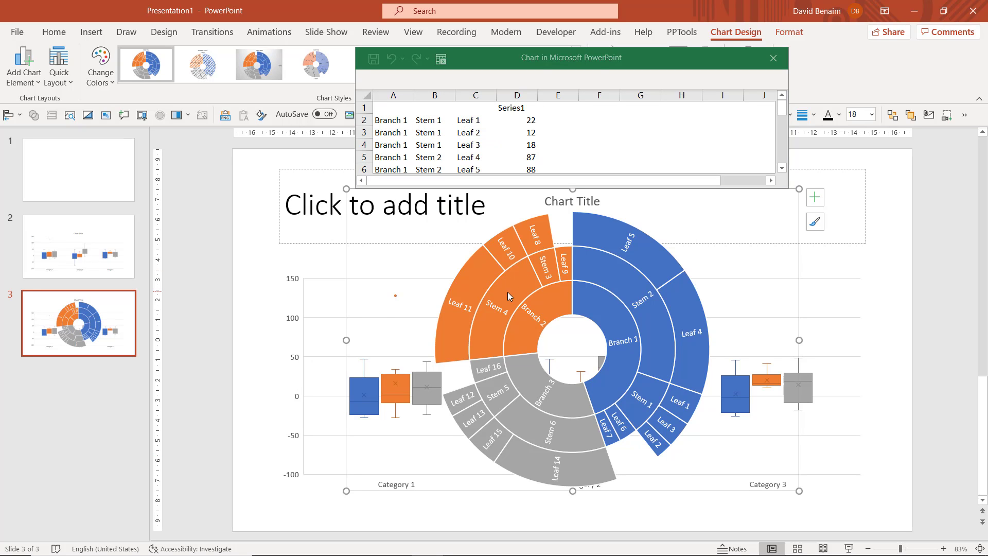
{"action": "left_click", "coordinate": [535, 306]}
{"action": "left_click", "coordinate": [598, 313]}
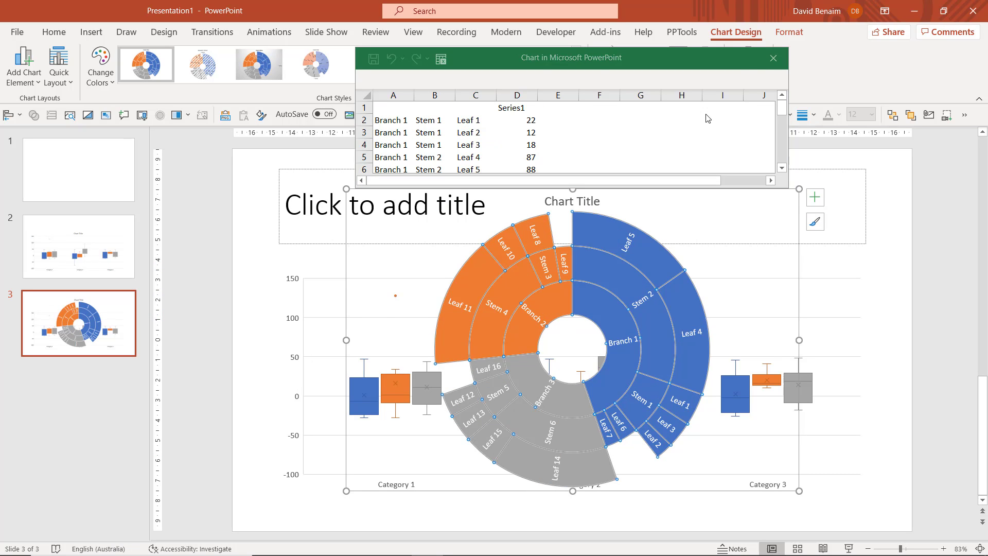
{"action": "left_click", "coordinate": [773, 59]}
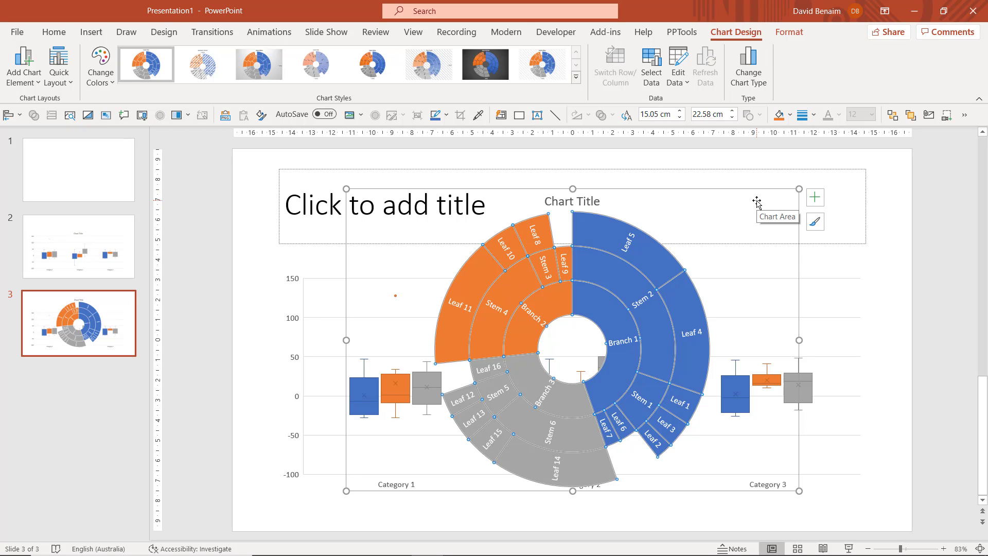
{"action": "left_click", "coordinate": [770, 193]}
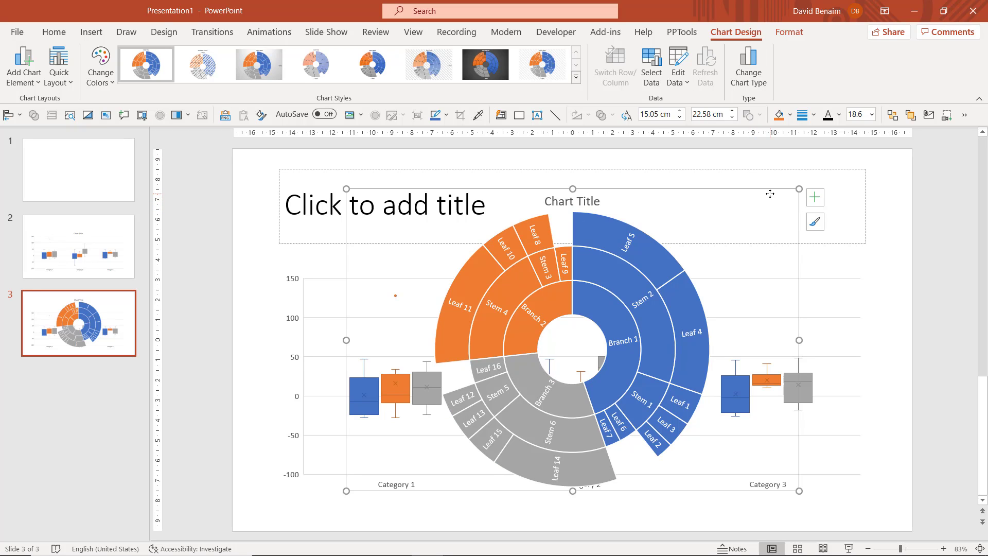
{"action": "key", "text": "ctrl+z"}
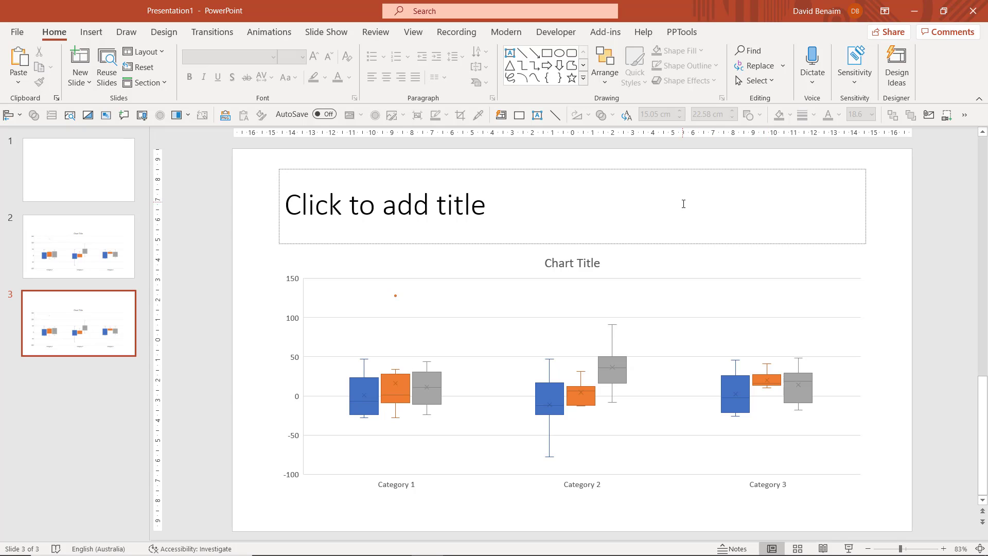